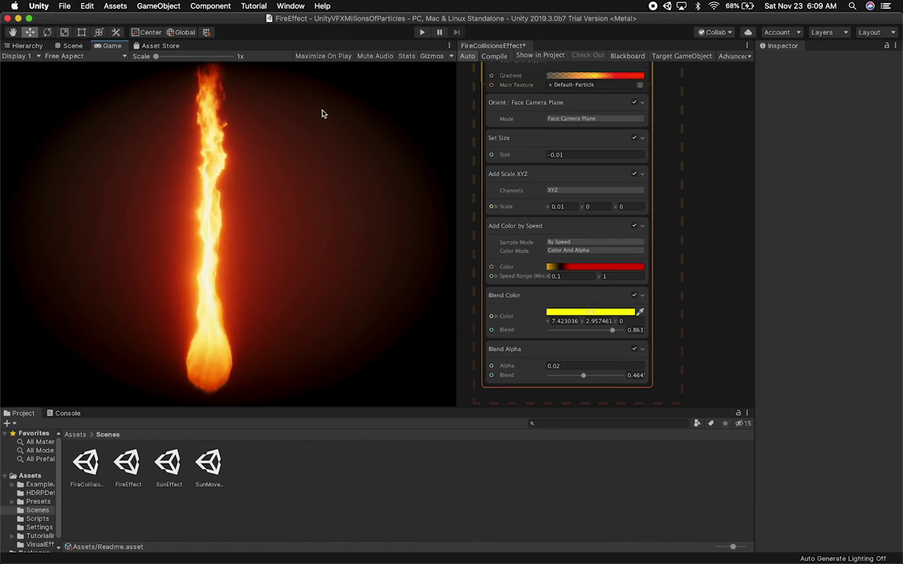
# Open the FireCollisionsEffect scene and inspect the fire effect in the Scene view
pyautogui.doubleClick(99, 462)
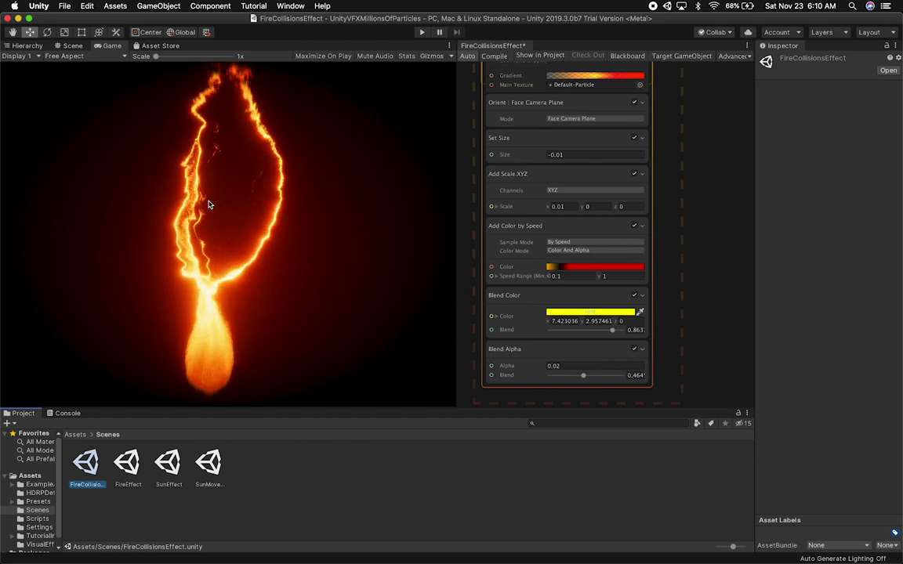
pyautogui.click(75, 47)
pyautogui.moveTo(268, 286); pyautogui.dragTo(269, 203, button='middle')
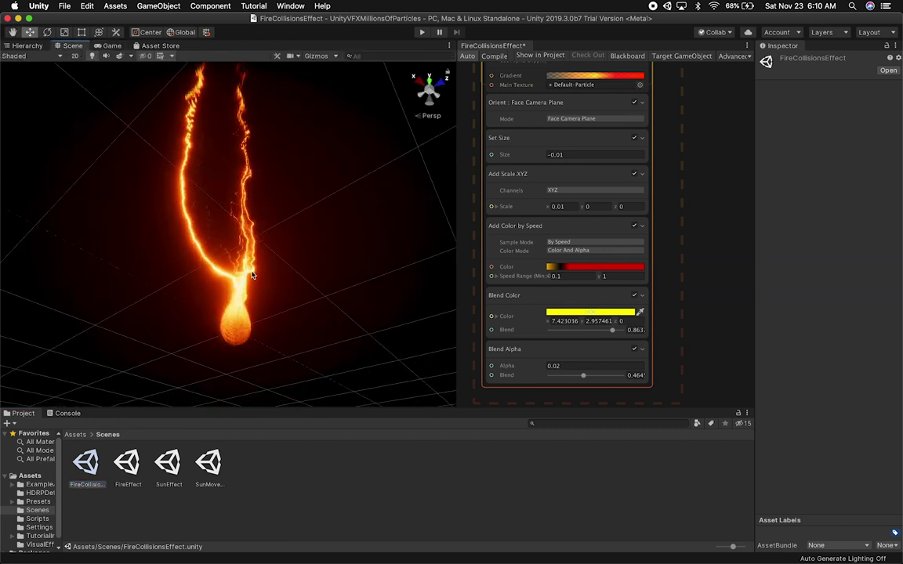
# Select the FireCollisionsEffect object and locate its visual effect asset in the project
pyautogui.click(32, 46)
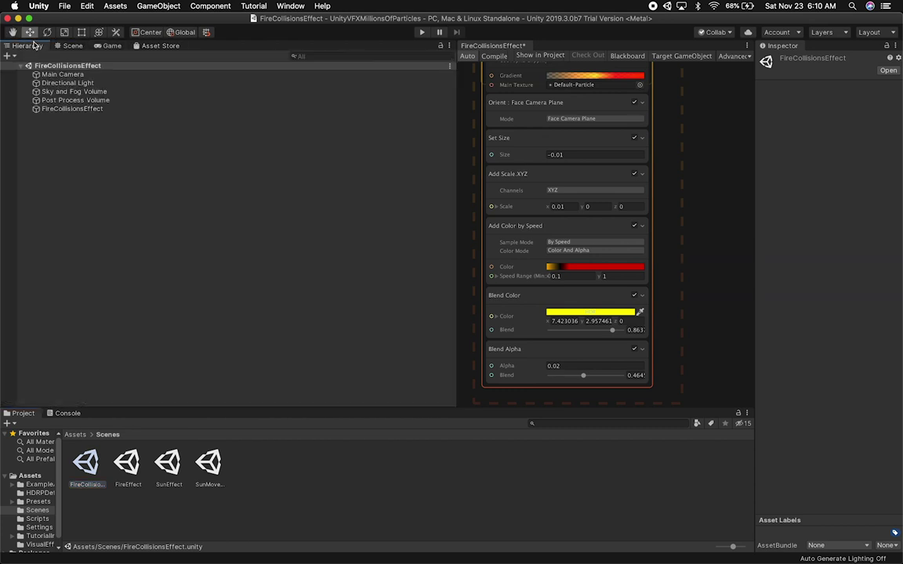
pyautogui.click(64, 110)
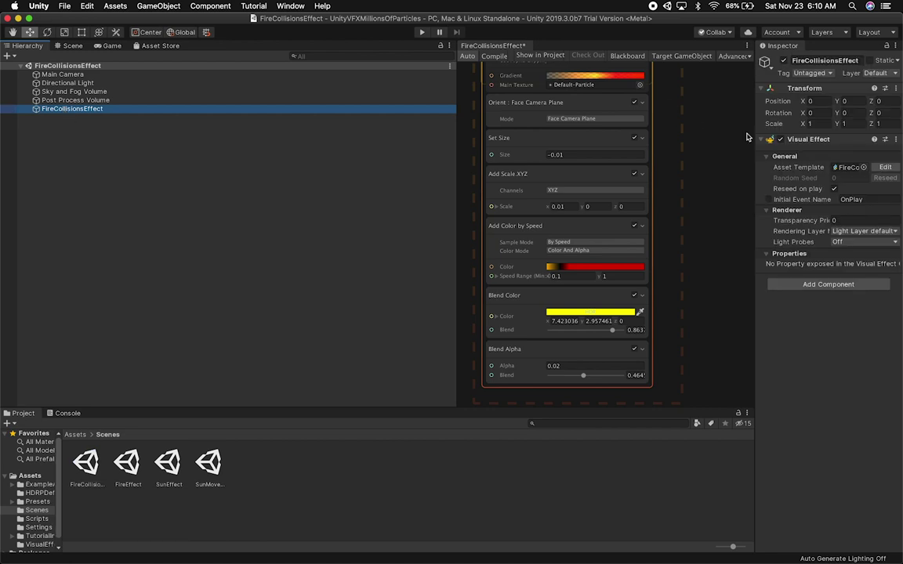
pyautogui.click(847, 169)
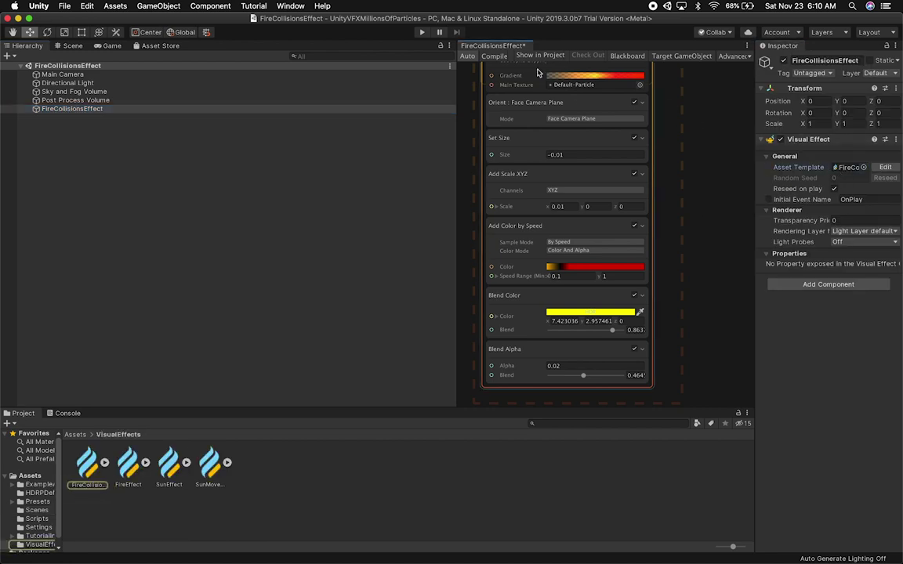
# Examine the effect graph up to Update Particle and select its Collide with Sphere block
pyautogui.click(70, 46)
pyautogui.keyDown('alt'); pyautogui.moveTo(291, 139); pyautogui.dragTo(315, 225); pyautogui.keyUp('alt')
pyautogui.moveTo(695, 213); pyautogui.dragTo(702, 315, button='middle')
pyautogui.moveTo(707, 179); pyautogui.dragTo(708, 279, button='middle')
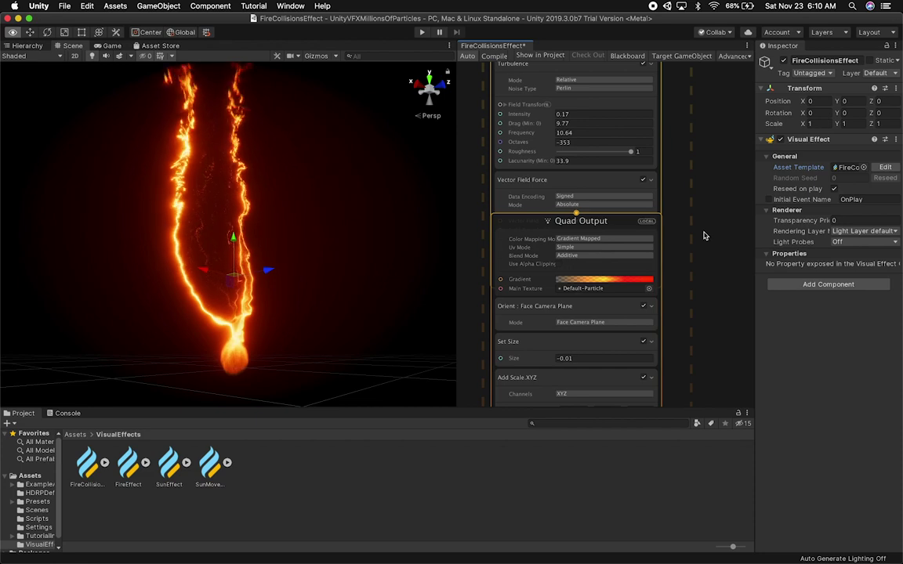
pyautogui.moveTo(531, 226); pyautogui.dragTo(532, 329)
pyautogui.moveTo(698, 185)
pyautogui.keyDown('alt'); pyautogui.mouseDown()
pyautogui.moveTo(695, 293)
pyautogui.moveTo(687, 296)
pyautogui.mouseUp(); pyautogui.keyUp('alt')
pyautogui.moveTo(688, 297); pyautogui.dragTo(688, 299, button='middle')
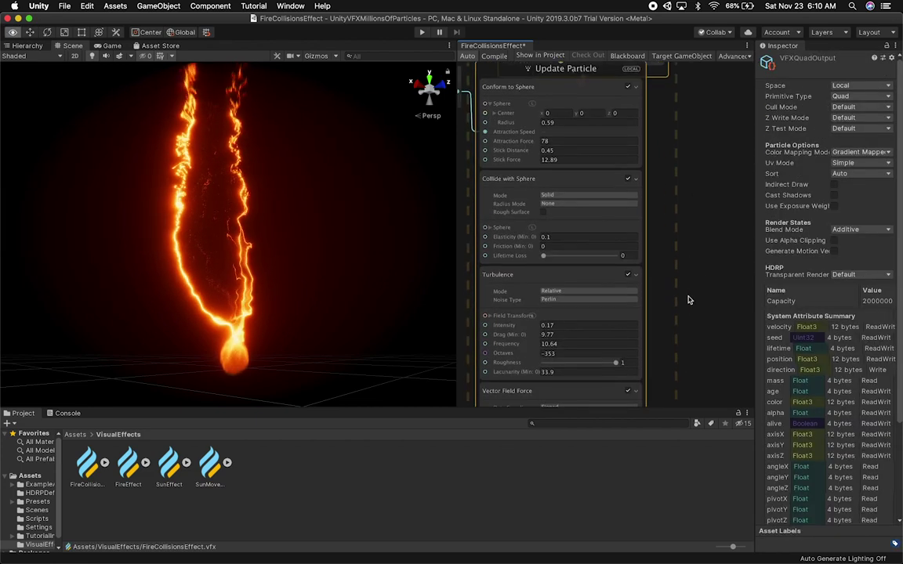
pyautogui.keyDown('alt'); pyautogui.moveTo(692, 268); pyautogui.dragTo(708, 282); pyautogui.keyUp('alt')
pyautogui.click(535, 201)
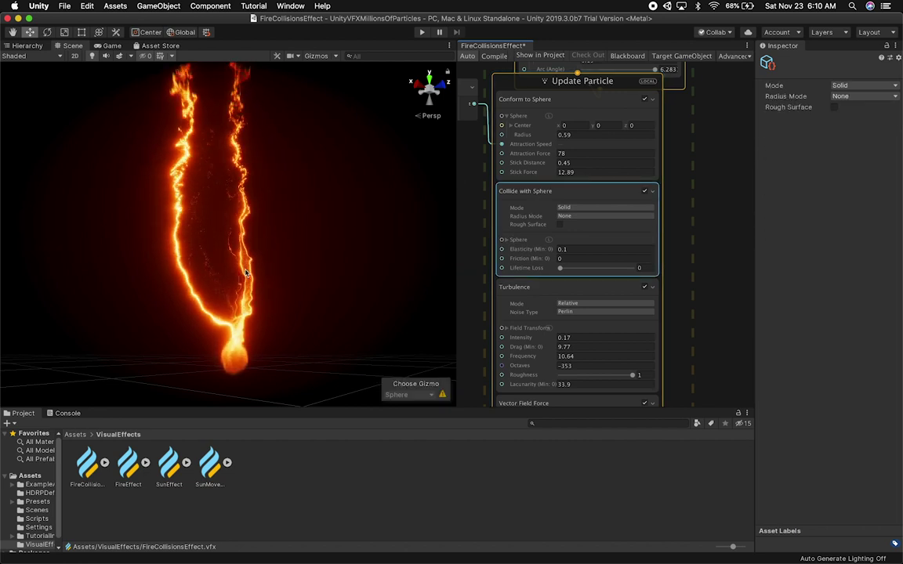
# Select the FireCollisionsEffect object and bring up the graph's Target GameObject controls
pyautogui.click(26, 46)
pyautogui.click(61, 110)
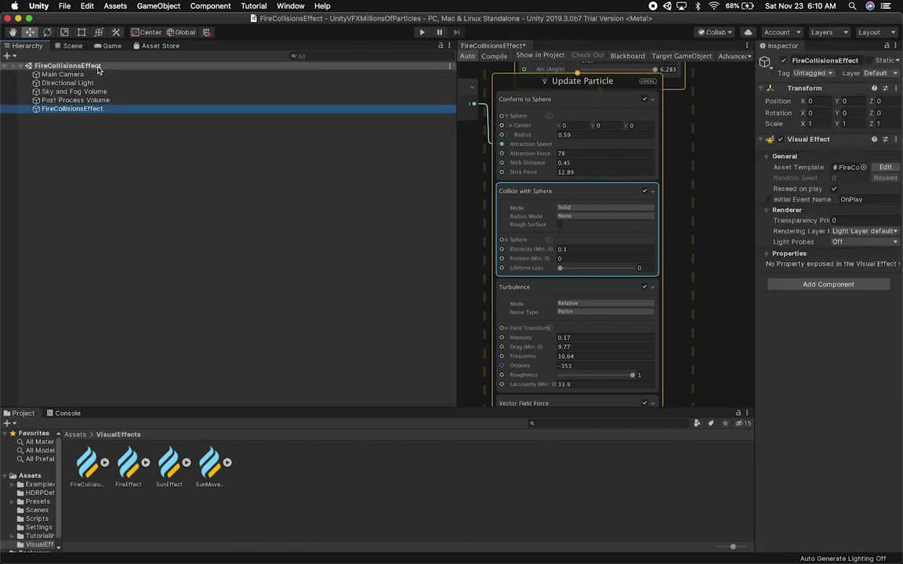
pyautogui.click(73, 46)
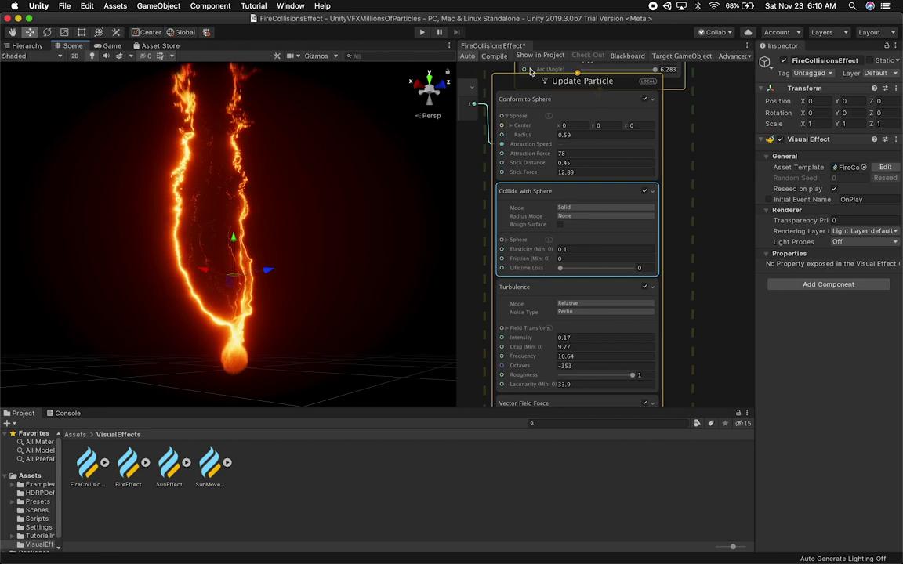
pyautogui.click(668, 56)
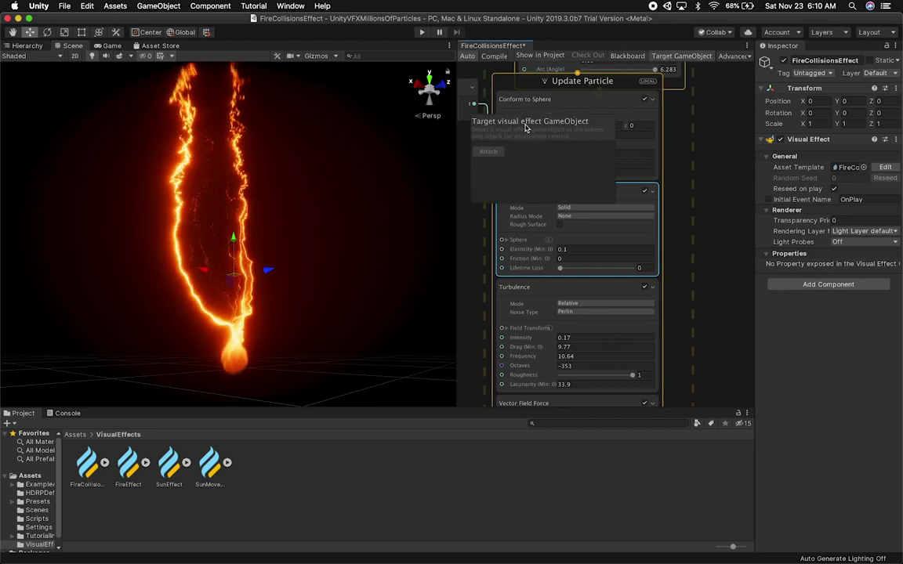
pyautogui.moveTo(505, 180); pyautogui.dragTo(480, 218)
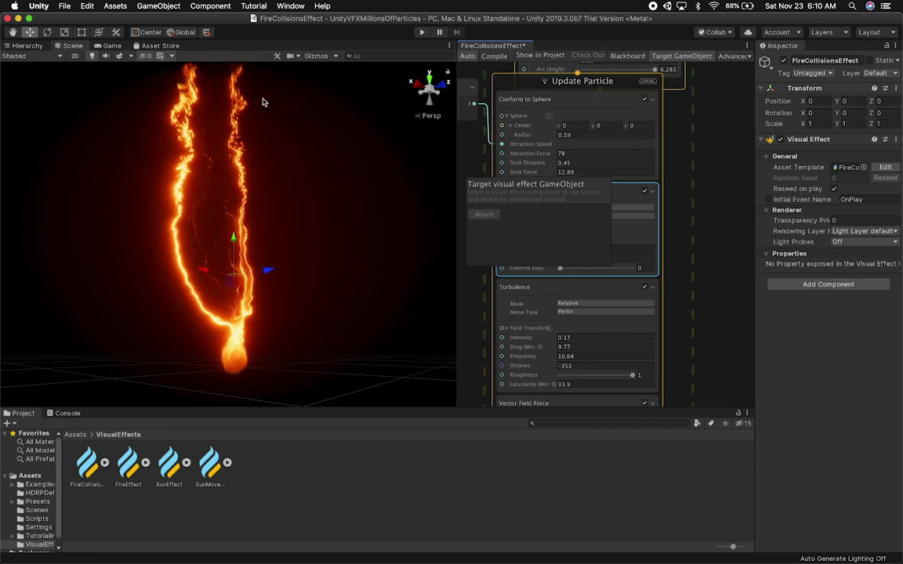
# Dock the Hierarchy beside the Inspector, and attach the FireCollisionsEffect object to the graph
pyautogui.click(27, 46)
pyautogui.moveTo(43, 64); pyautogui.dragTo(787, 50)
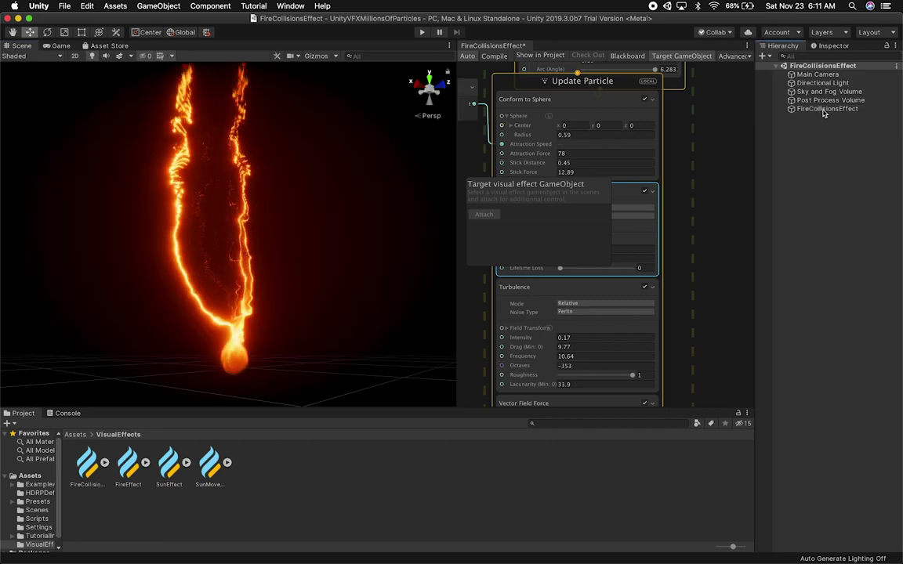
pyautogui.click(484, 216)
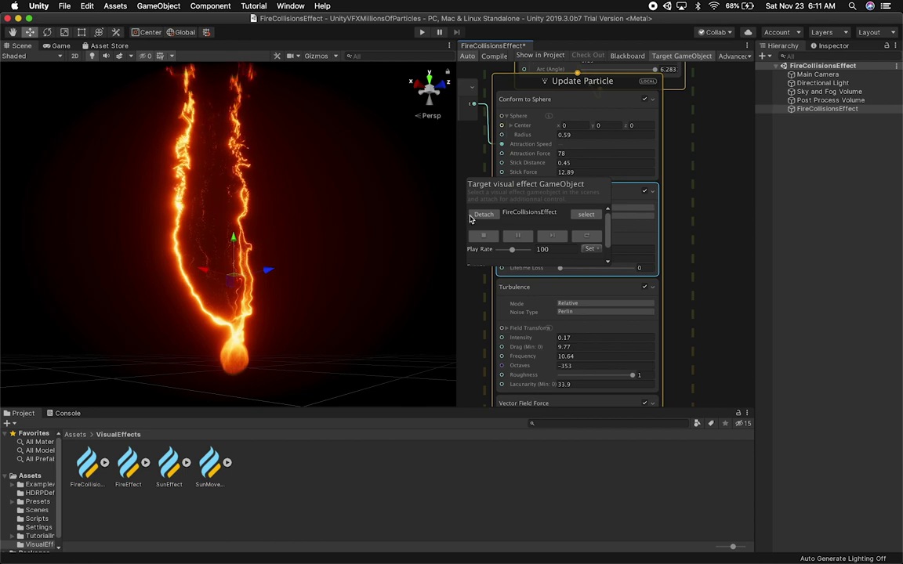
pyautogui.moveTo(508, 188); pyautogui.dragTo(672, 269)
# Try moving and resizing the Collide with Sphere block's collision sphere in the scene to see how the fire reacts
pyautogui.click(546, 195)
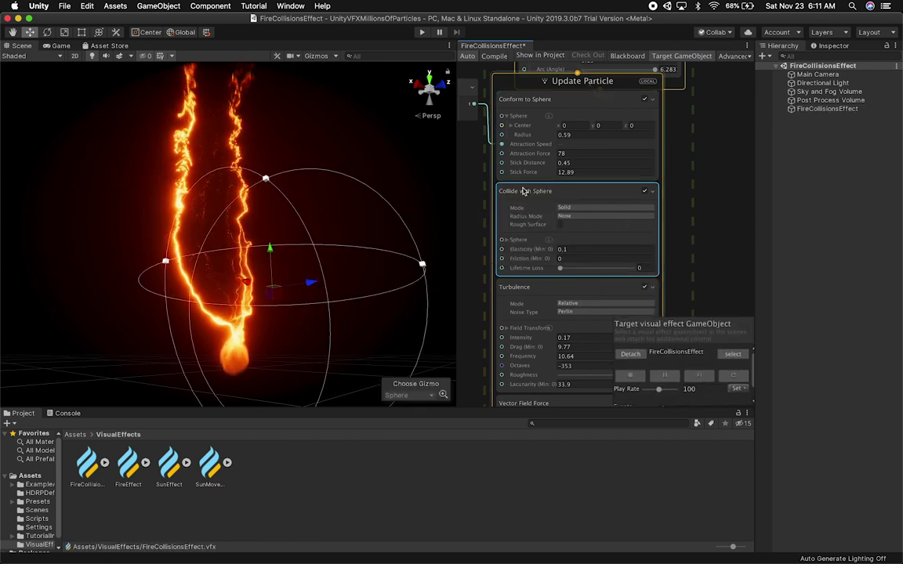
pyautogui.keyDown('alt'); pyautogui.moveTo(317, 233); pyautogui.dragTo(322, 274); pyautogui.keyUp('alt')
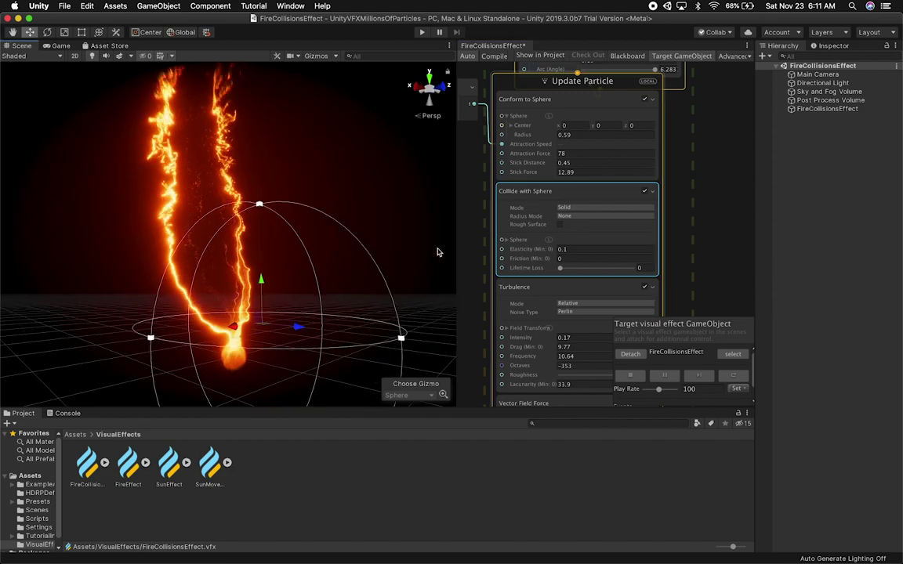
pyautogui.moveTo(395, 239); pyautogui.dragTo(392, 180, button='middle')
pyautogui.keyDown('alt'); pyautogui.moveTo(393, 210); pyautogui.dragTo(356, 219); pyautogui.keyUp('alt')
pyautogui.moveTo(284, 286); pyautogui.dragTo(303, 294)
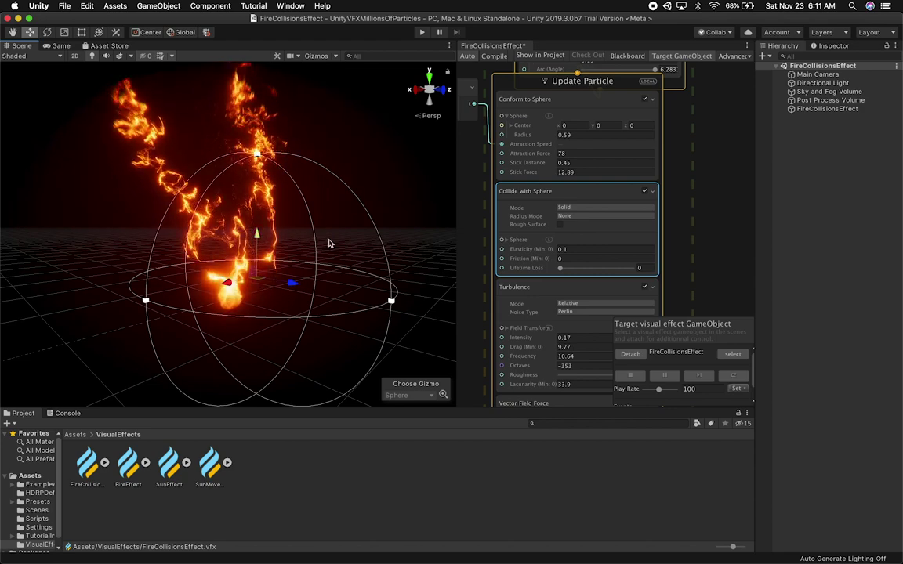
pyautogui.moveTo(391, 302); pyautogui.dragTo(251, 280)
pyautogui.moveTo(213, 233); pyautogui.dragTo(215, 175)
pyautogui.keyDown('alt'); pyautogui.moveTo(239, 285); pyautogui.dragTo(313, 327); pyautogui.keyUp('alt')
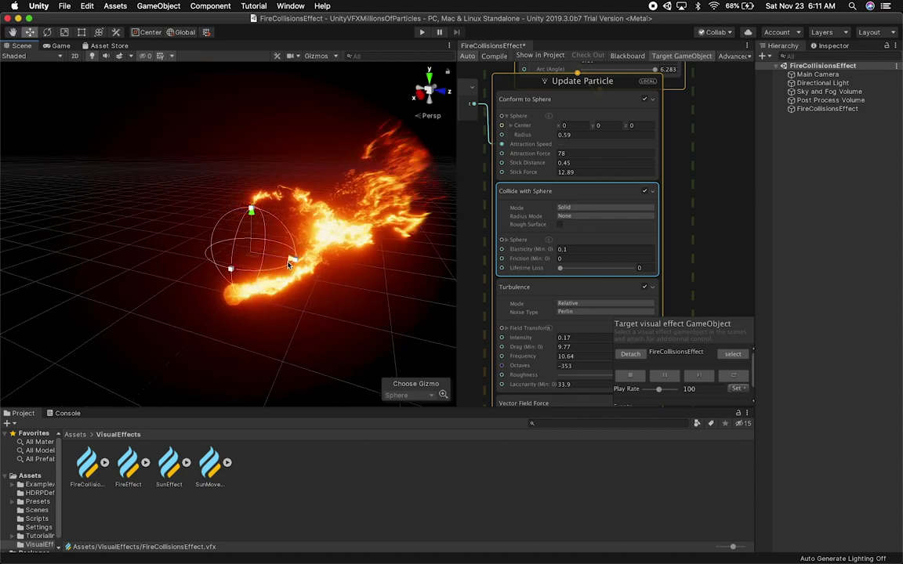
pyautogui.keyDown('alt'); pyautogui.moveTo(322, 265); pyautogui.dragTo(384, 264); pyautogui.keyUp('alt')
pyautogui.moveTo(213, 308)
pyautogui.keyDown('alt'); pyautogui.mouseDown()
pyautogui.moveTo(299, 280)
pyautogui.moveTo(375, 275)
pyautogui.moveTo(257, 286)
pyautogui.moveTo(226, 311)
pyautogui.mouseUp(); pyautogui.keyUp('alt')
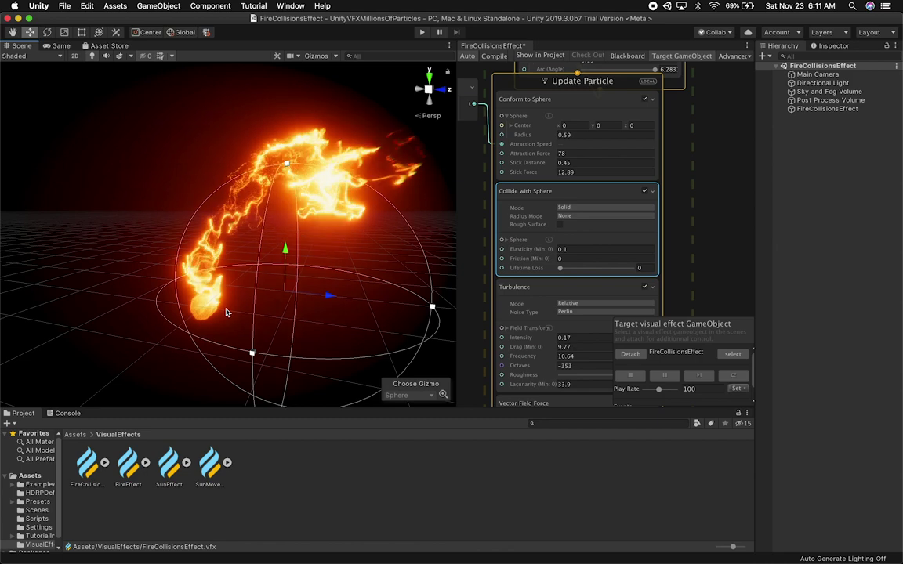
pyautogui.click(226, 313)
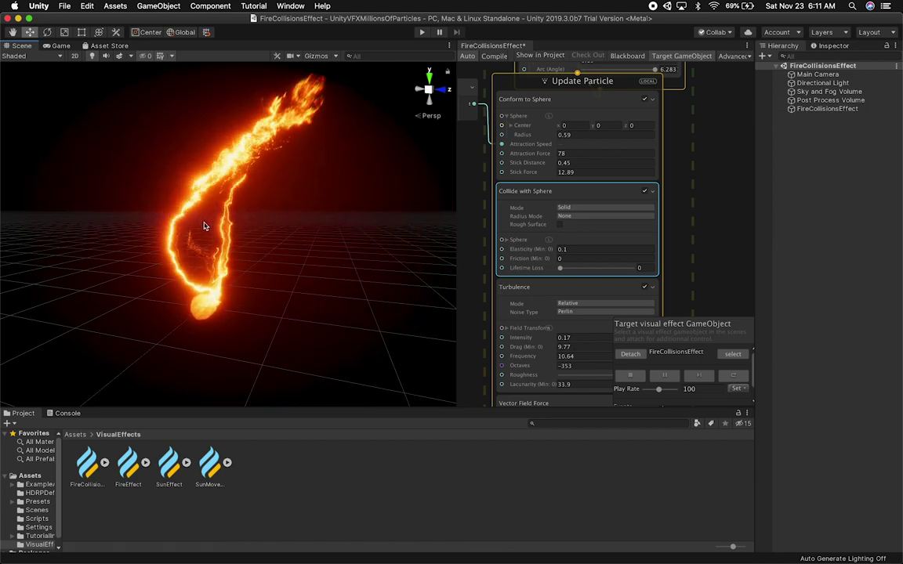
# Show the effect in the Game view and display the contents of the Scenes folder as a compact list
pyautogui.click(58, 45)
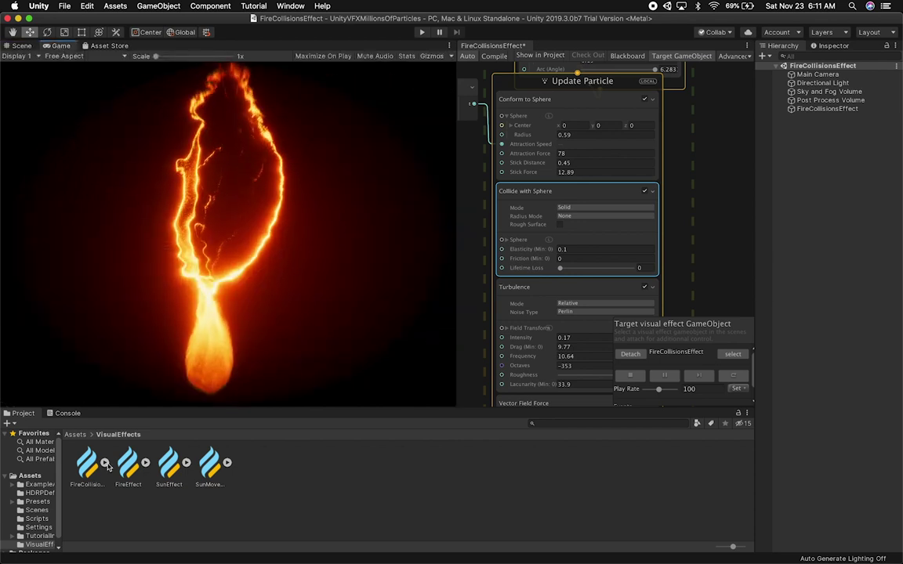
pyautogui.click(36, 510)
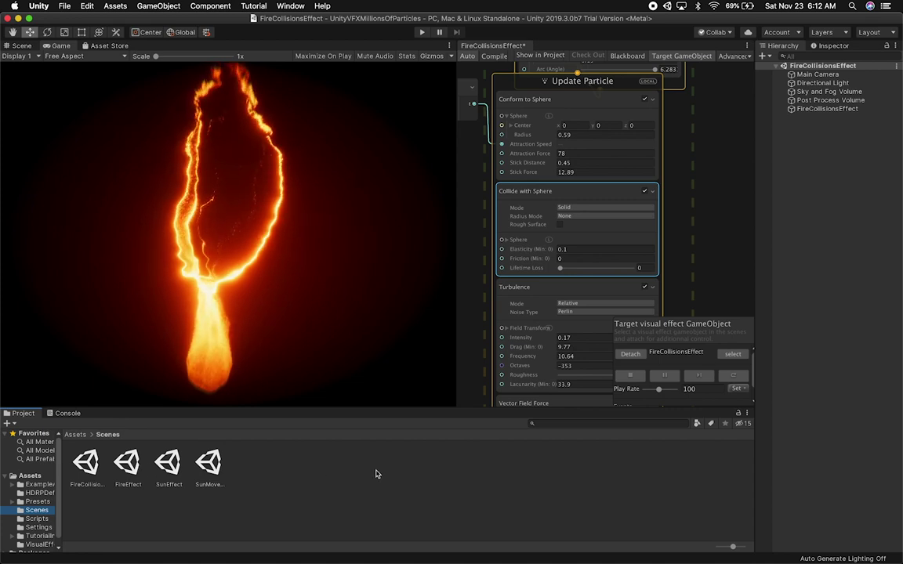
pyautogui.moveTo(733, 546); pyautogui.dragTo(705, 549)
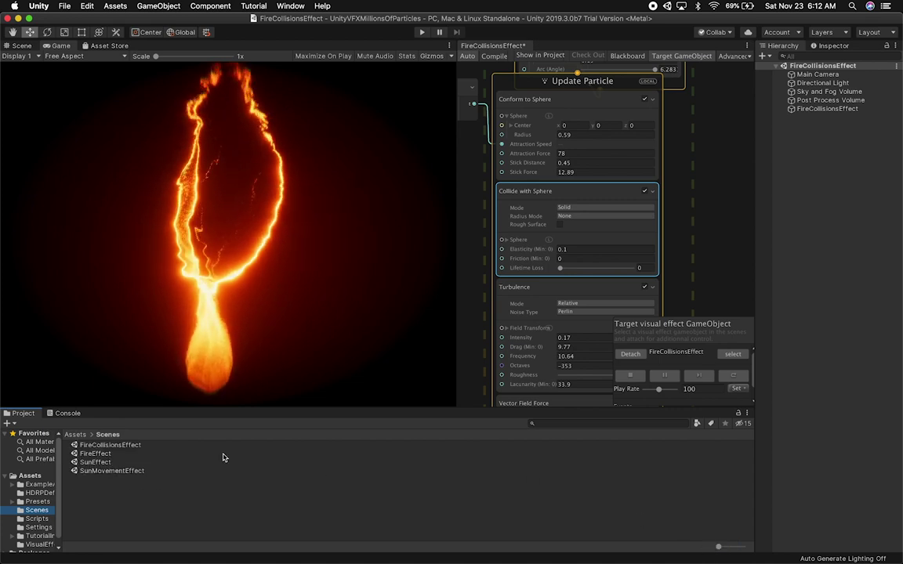
# View the SunEffect and SunMovementEffect scenes, and return to the FireCollisionsEffect scene
pyautogui.doubleClick(96, 462)
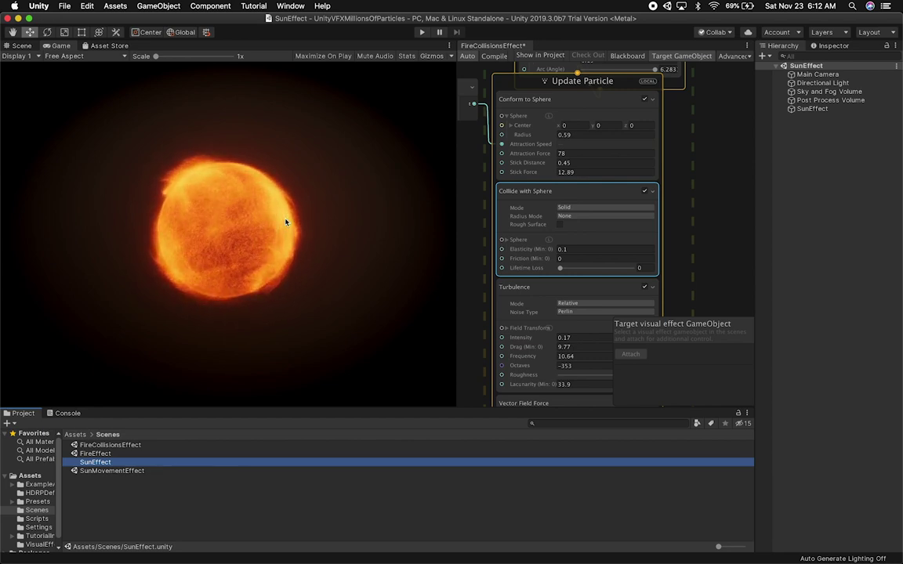
pyautogui.click(134, 471)
pyautogui.doubleClick(135, 471)
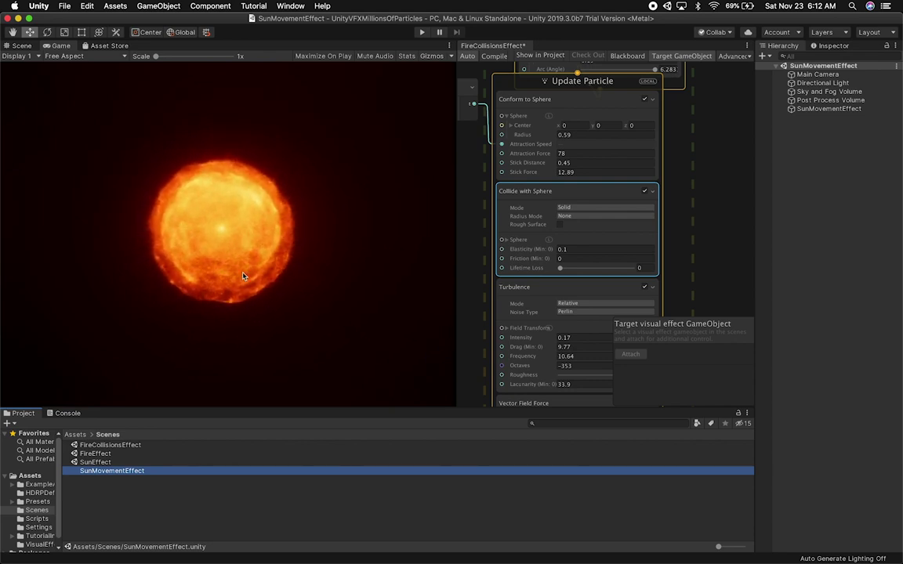
pyautogui.doubleClick(144, 447)
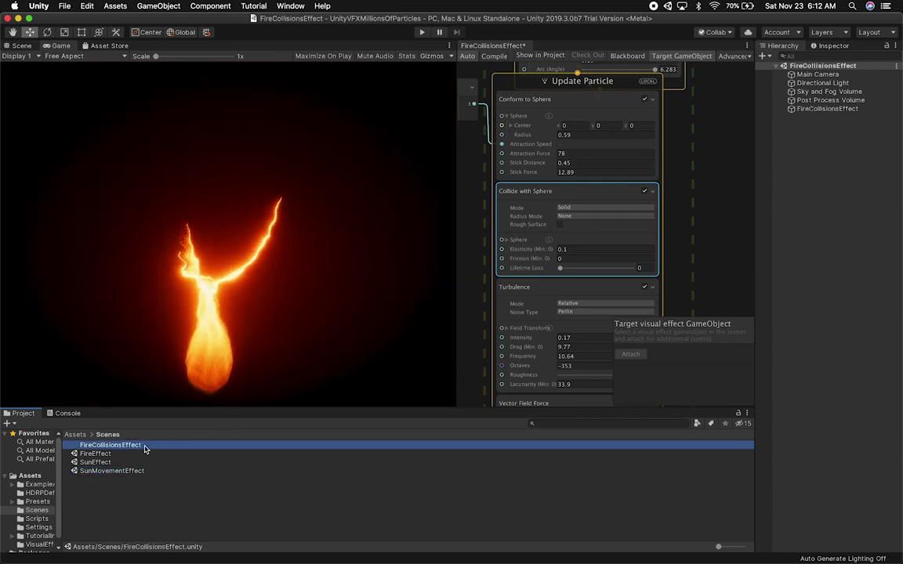
# Duplicate the FireCollisionsEffect scene and name the copy FireBlueCollisionsEffect
pyautogui.click(134, 460)
pyautogui.click(134, 454)
pyautogui.click(140, 449)
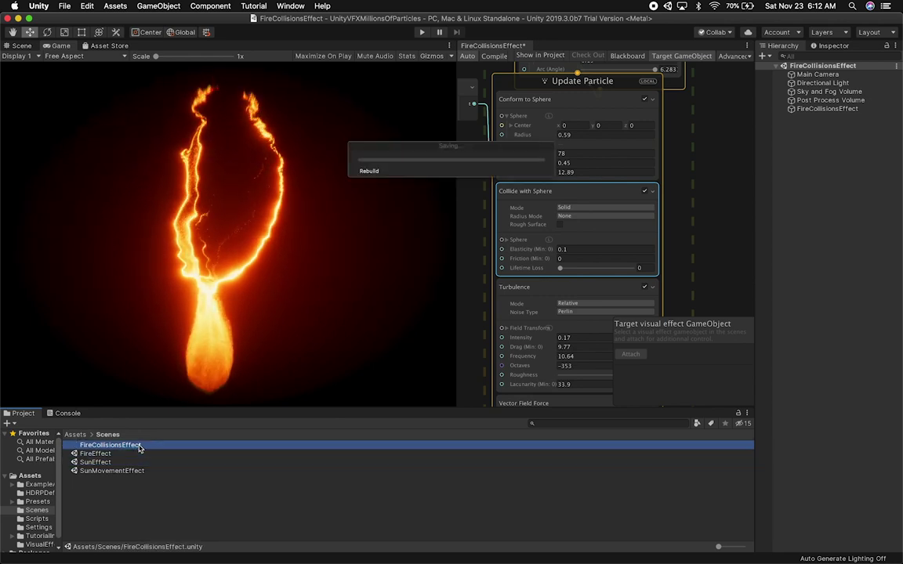
pyautogui.press('super+d')
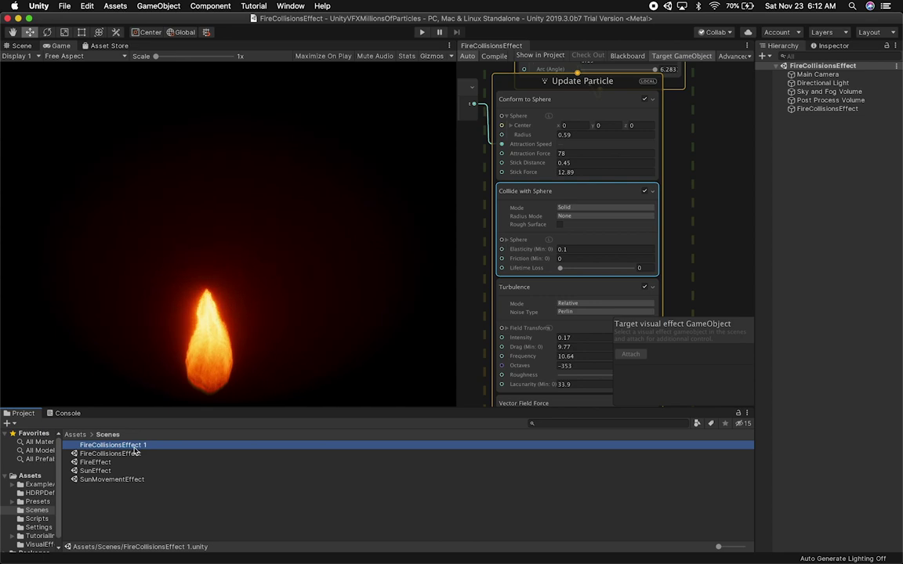
pyautogui.click(134, 449)
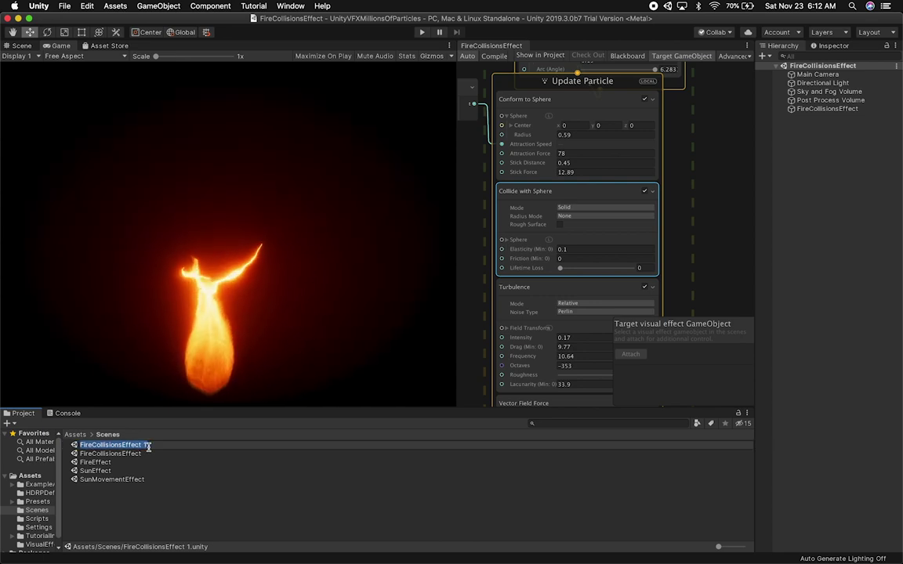
pyautogui.click(149, 448)
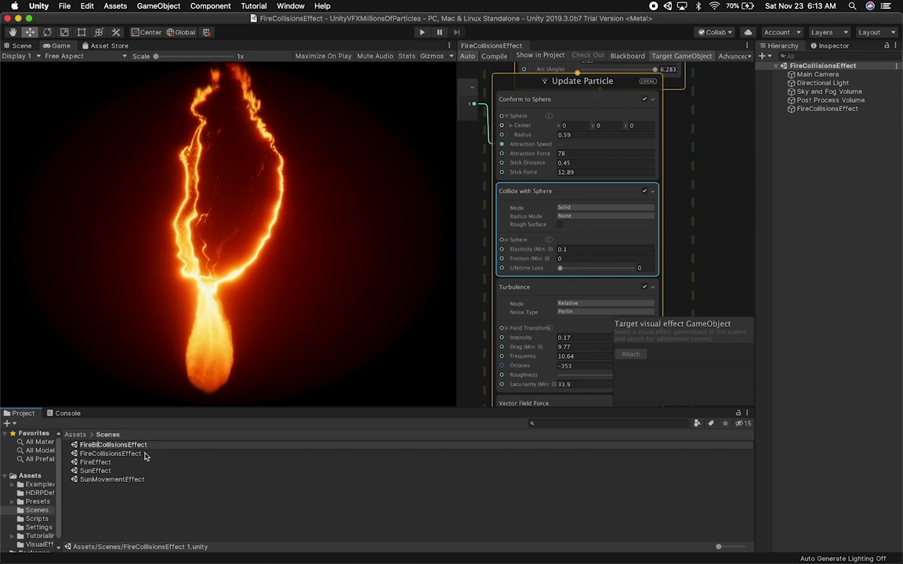
pyautogui.press('Return')
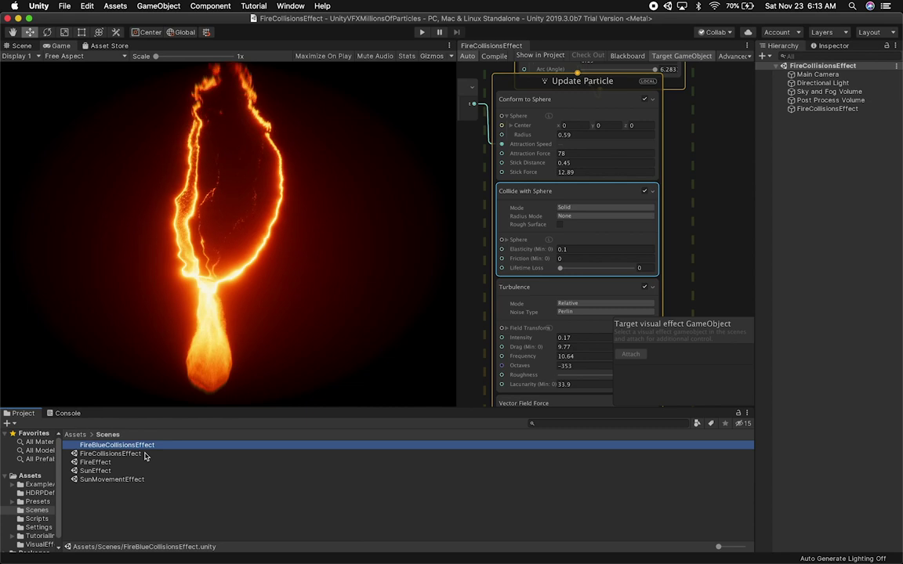
# Open the FireBlueCollisionsEffect scene and rename its FireCollisionsEffect object to FireBlueCollisionsEffect
pyautogui.doubleClick(151, 447)
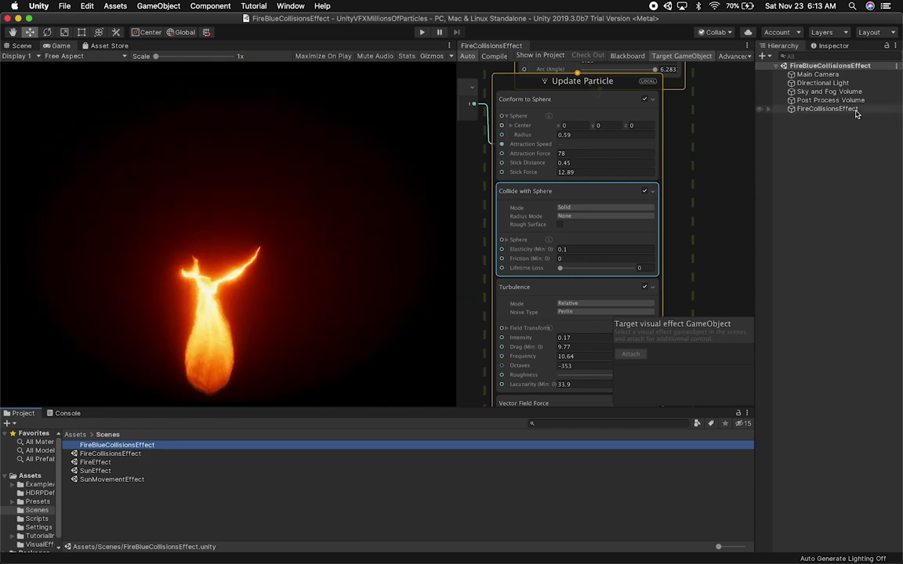
pyautogui.click(816, 110)
pyautogui.click(813, 111)
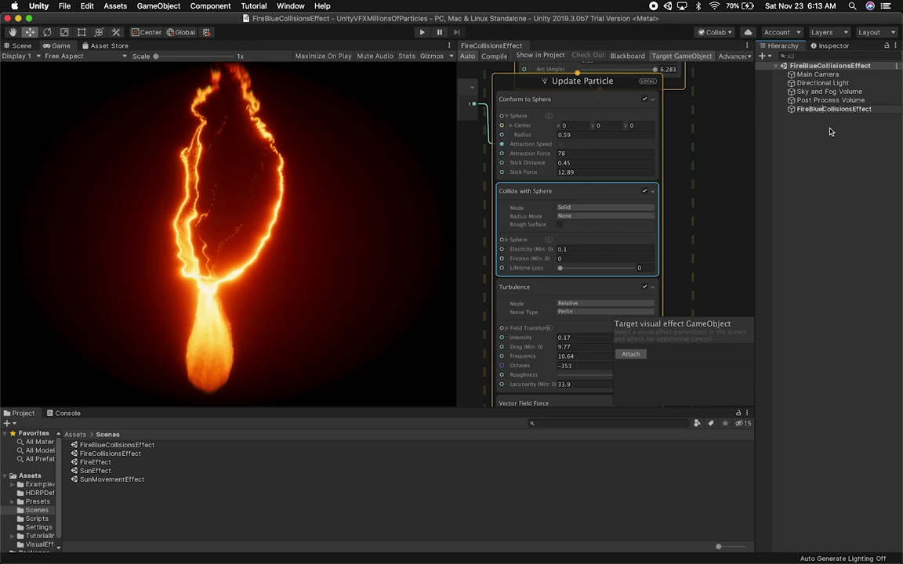
pyautogui.press('Return')
# Locate the effect object's asset template in VisualEffects, duplicate FireCollisionsEffect, and name the copy FireBlueCollisionsEffect
pyautogui.click(832, 45)
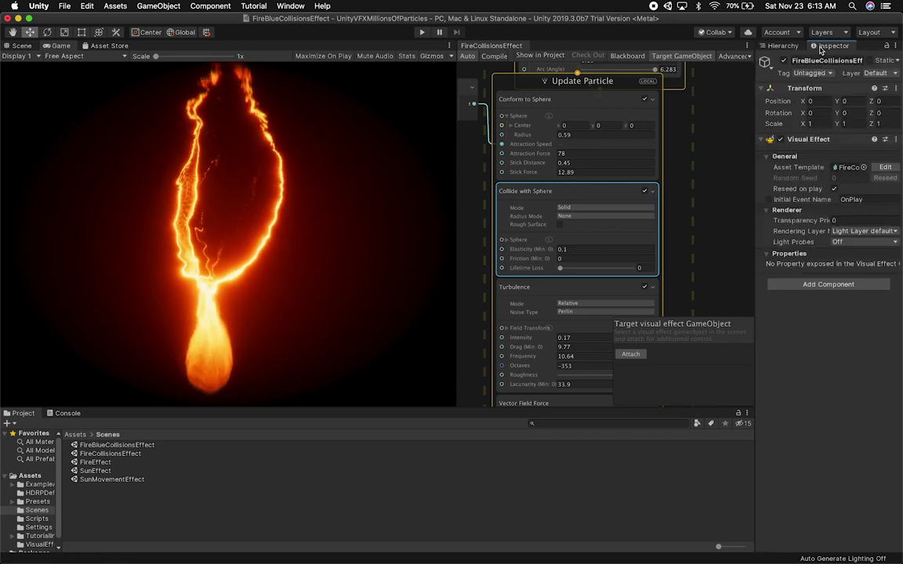
pyautogui.click(846, 170)
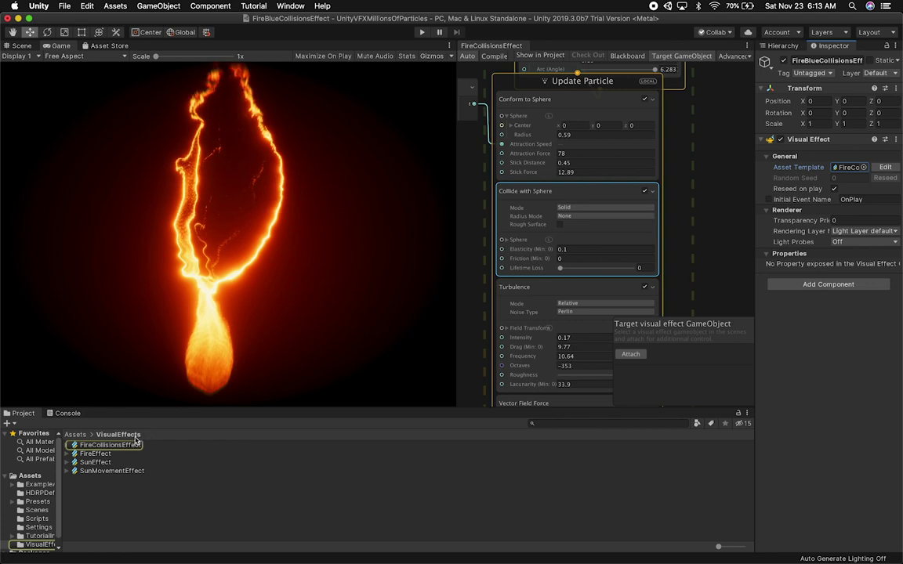
pyautogui.click(126, 445)
pyautogui.press('super+d')
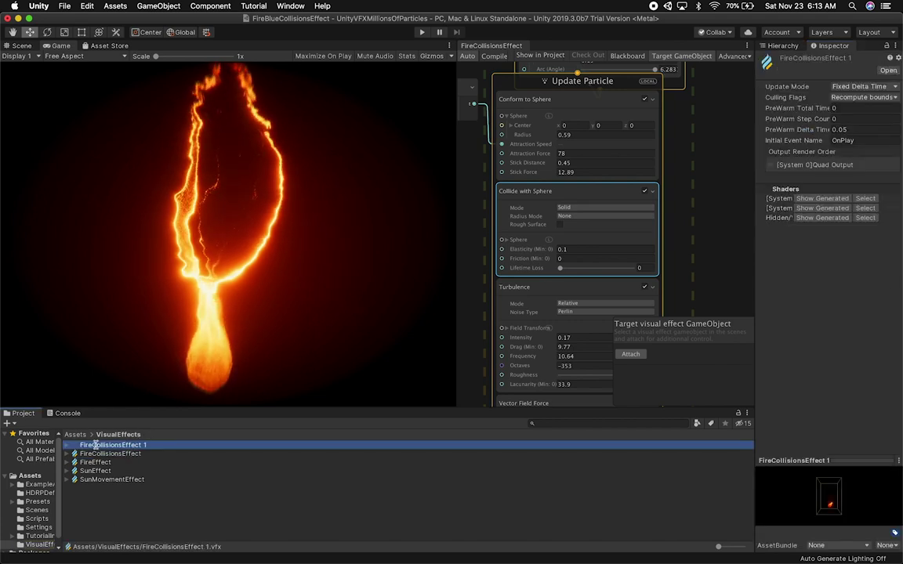
pyautogui.click(95, 445)
pyautogui.click(91, 446)
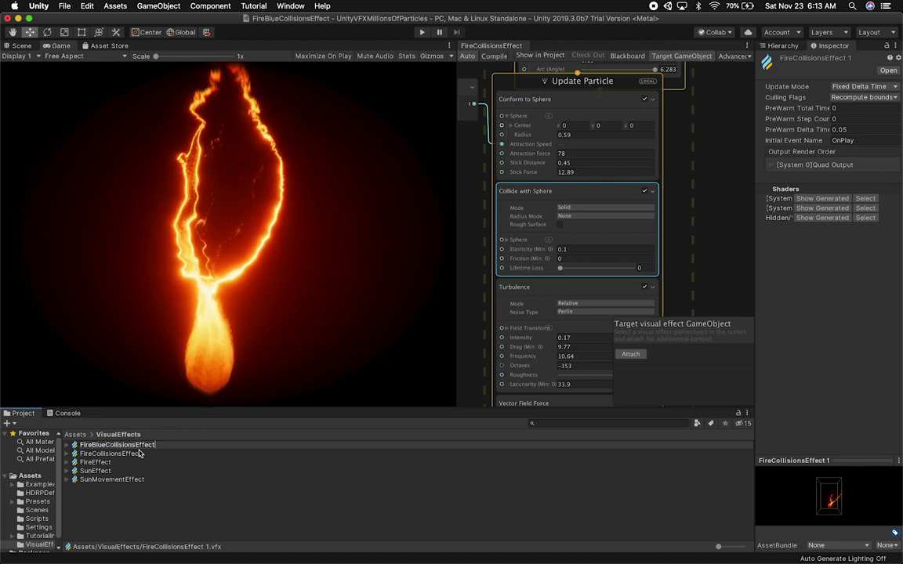
pyautogui.press('Return')
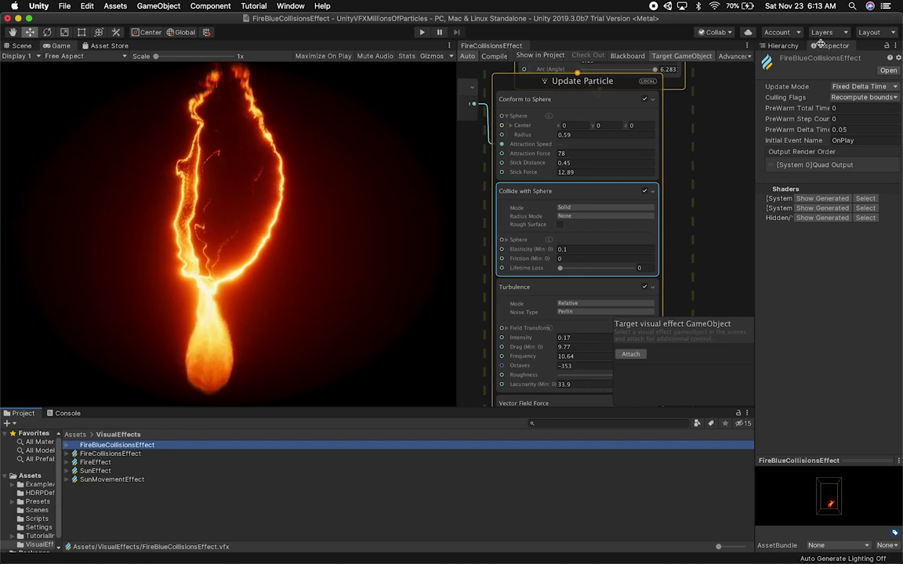
# Dock the Inspector below the Hierarchy and assign the FireBlueCollisionsEffect asset as the FireBlueCollisionsEffect object's Asset Template
pyautogui.moveTo(825, 45); pyautogui.dragTo(659, 240)
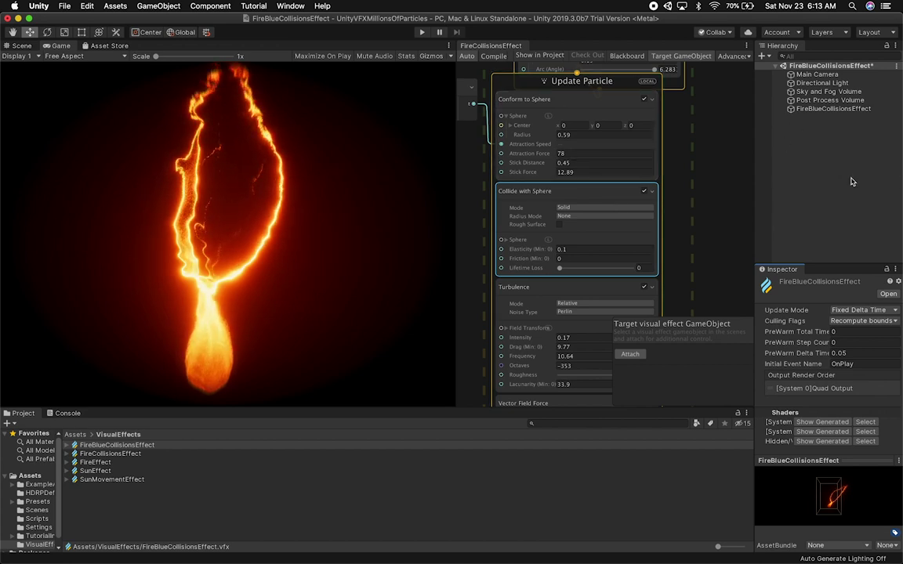
pyautogui.click(833, 108)
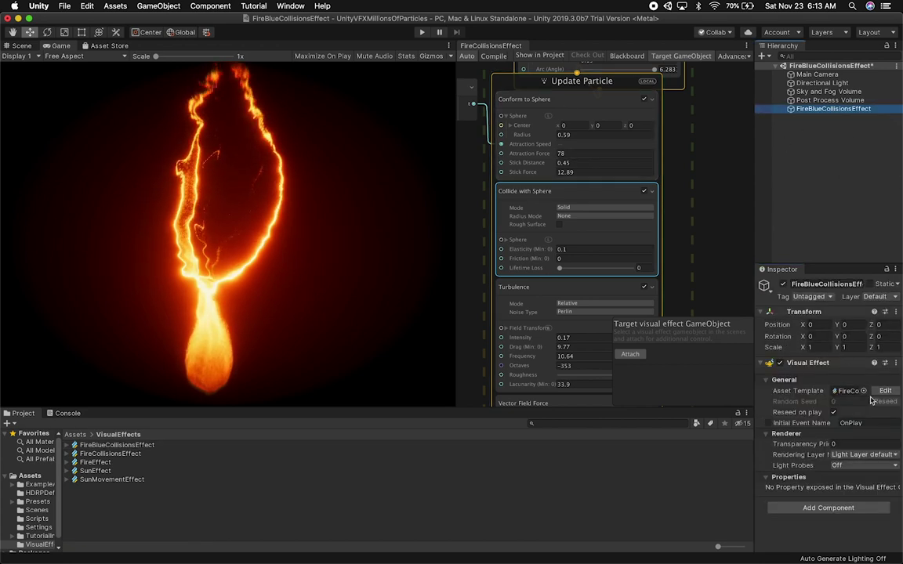
pyautogui.click(864, 391)
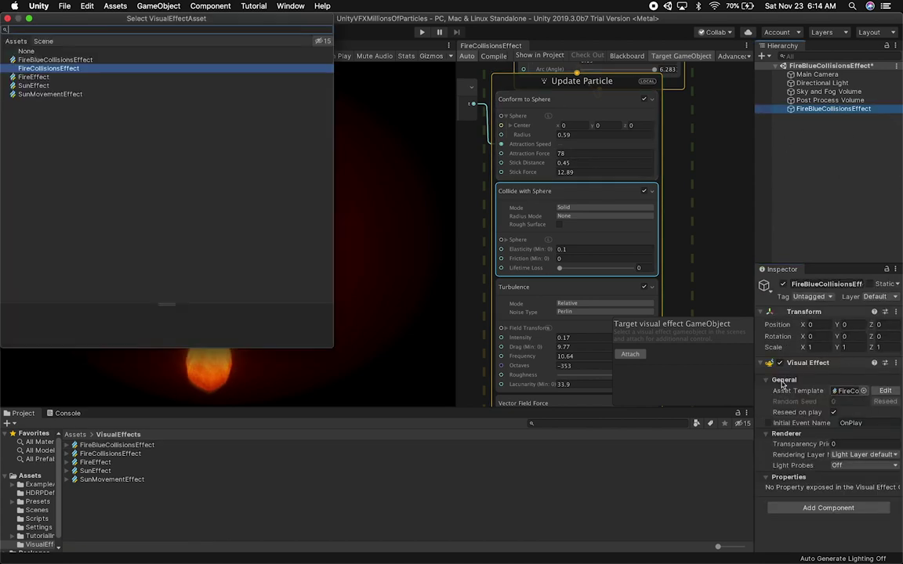
pyautogui.doubleClick(79, 61)
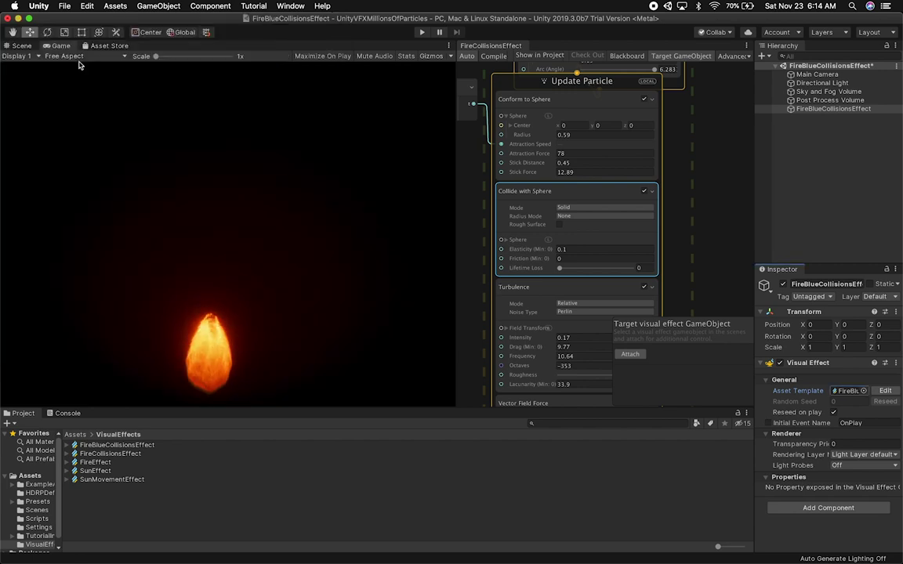
# Open the FireBlueCollisionsEffect graph and move the Update Particle context to the right of the other contexts
pyautogui.doubleClick(838, 391)
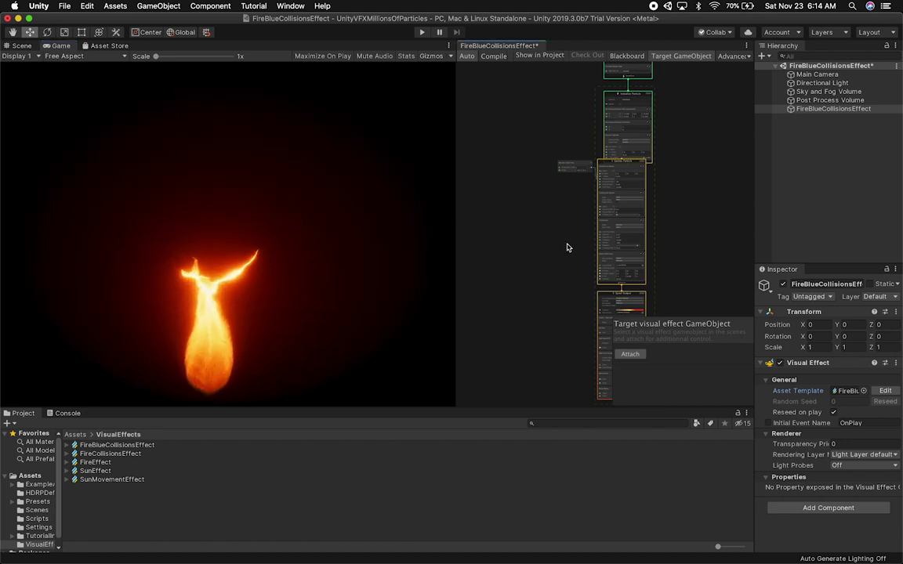
pyautogui.moveTo(562, 222); pyautogui.dragTo(492, 284, button='middle')
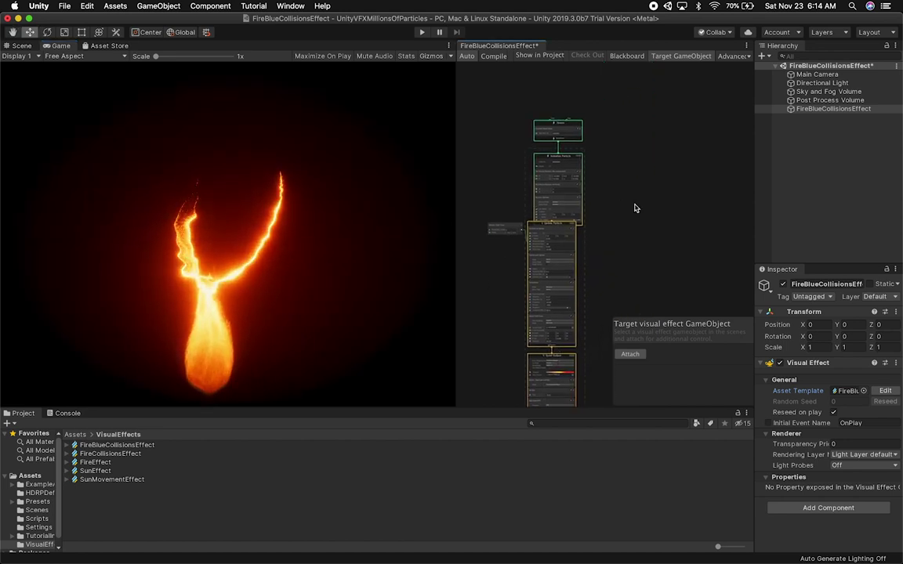
pyautogui.click(557, 235)
pyautogui.moveTo(557, 226); pyautogui.dragTo(634, 218)
# Try a Blend value of 0 in the Quad Output's Blend Color block, and restore it to about 0.863
pyautogui.keyDown('alt'); pyautogui.moveTo(540, 278); pyautogui.dragTo(549, 155); pyautogui.keyUp('alt')
pyautogui.scroll(3, 508, 244)
pyautogui.keyDown('alt'); pyautogui.moveTo(508, 244); pyautogui.dragTo(502, 193); pyautogui.keyUp('alt')
pyautogui.scroll(3, 480, 218)
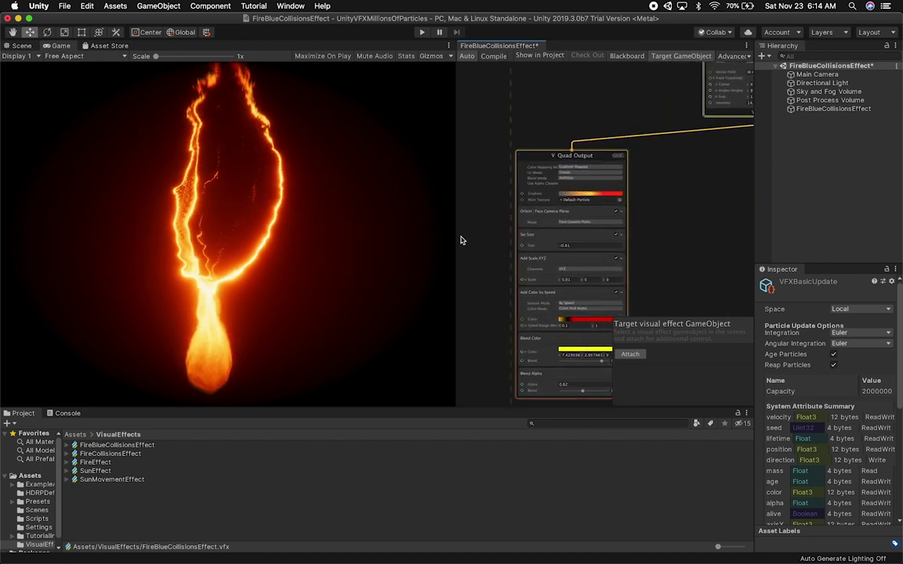
pyautogui.keyDown('alt'); pyautogui.moveTo(470, 251); pyautogui.dragTo(458, 211); pyautogui.keyUp('alt')
pyautogui.scroll(2, 469, 231)
pyautogui.scroll(2, 470, 226)
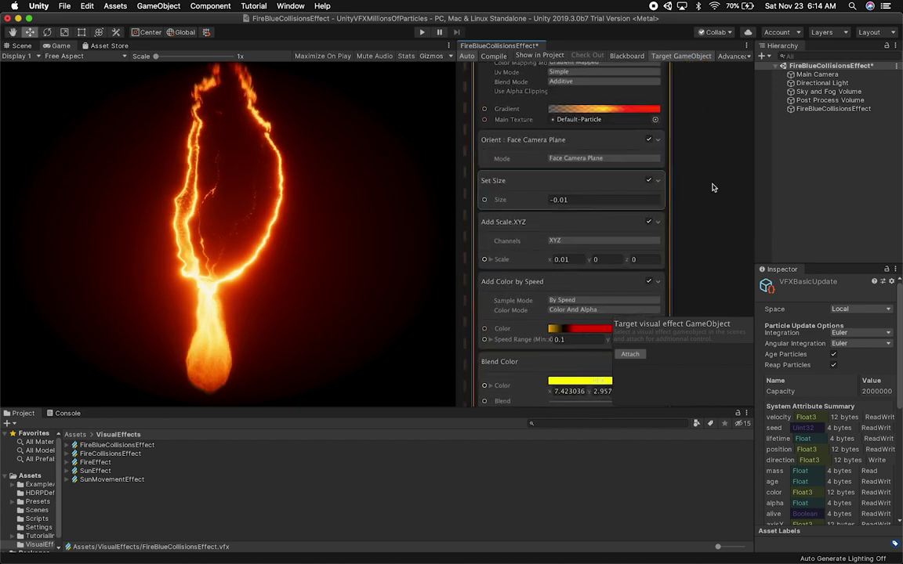
pyautogui.keyDown('alt'); pyautogui.moveTo(720, 193); pyautogui.dragTo(720, 227); pyautogui.keyUp('alt')
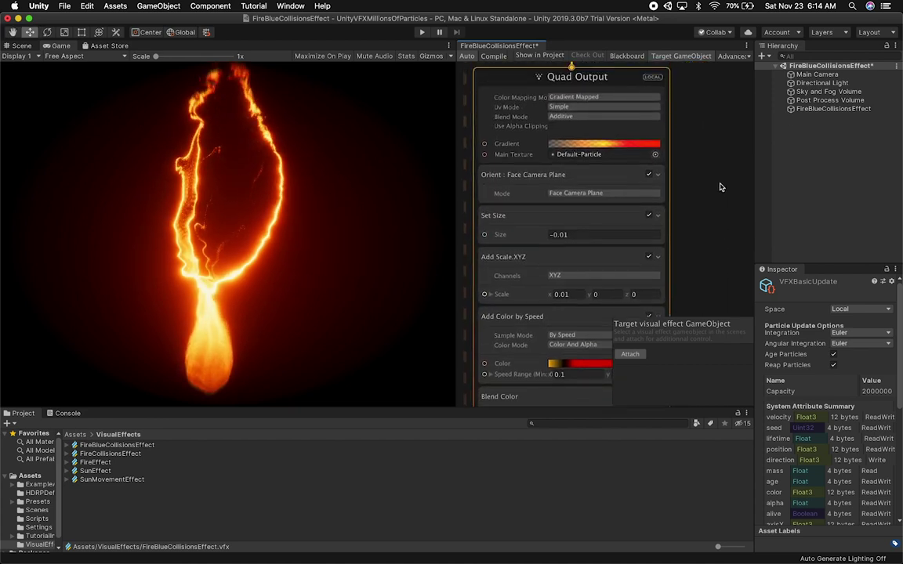
pyautogui.keyDown('alt'); pyautogui.moveTo(707, 219); pyautogui.dragTo(701, 97); pyautogui.keyUp('alt')
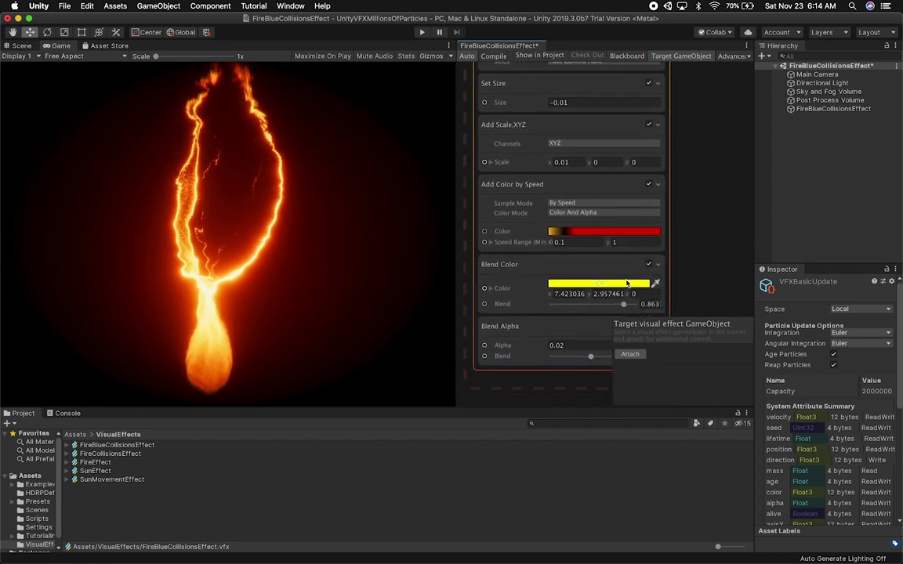
pyautogui.moveTo(619, 306); pyautogui.dragTo(587, 307)
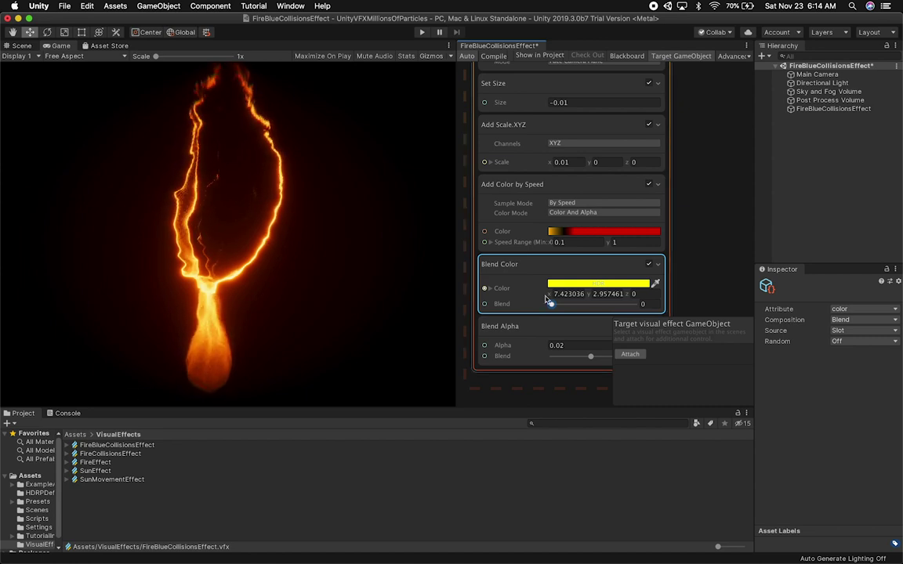
pyautogui.moveTo(551, 305); pyautogui.dragTo(623, 304)
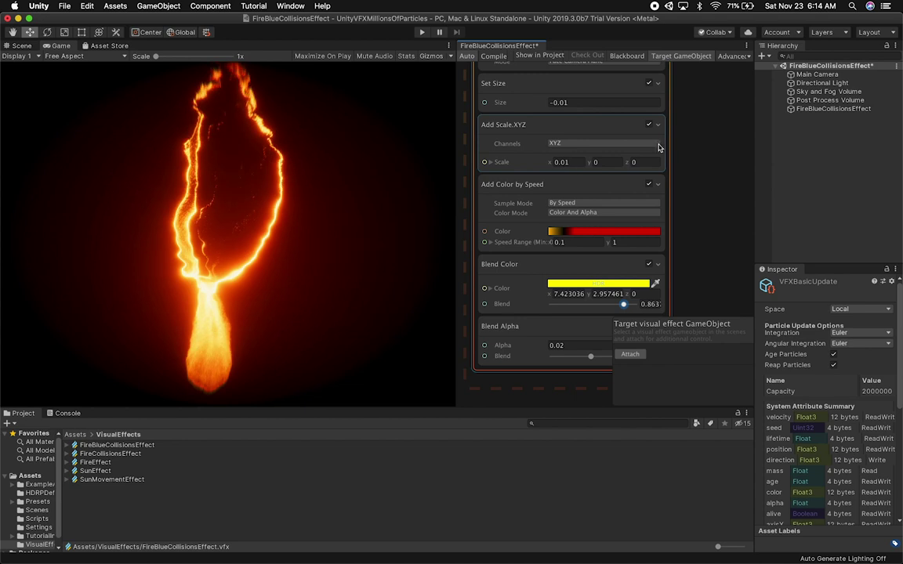
# Open the Quad Output's main Gradient and recolour its 30.3% key to blue, RGB 27, 21, 207
pyautogui.keyDown('alt'); pyautogui.moveTo(709, 200); pyautogui.dragTo(705, 283); pyautogui.keyUp('alt')
pyautogui.keyDown('alt'); pyautogui.moveTo(701, 237); pyautogui.dragTo(728, 188); pyautogui.keyUp('alt')
pyautogui.scroll(1, 711, 225)
pyautogui.click(613, 199)
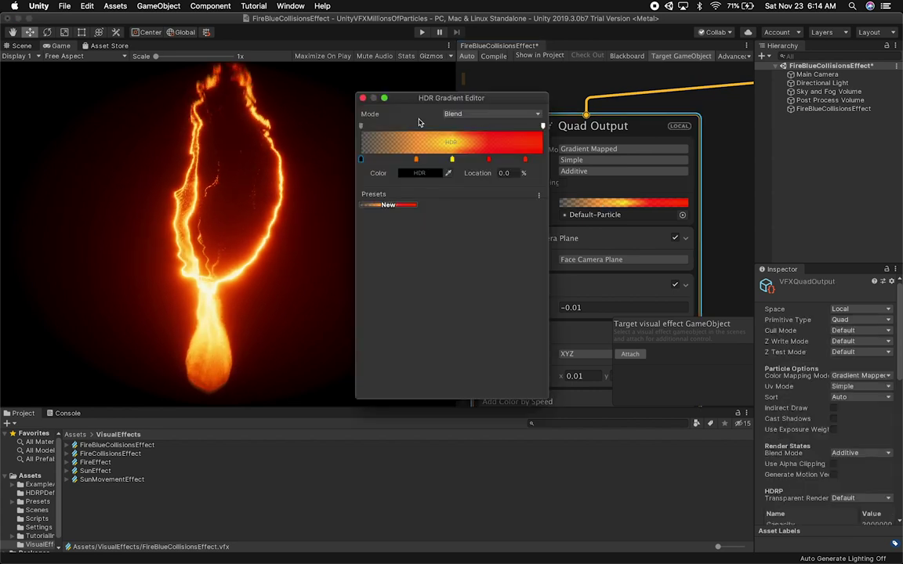
pyautogui.click(416, 160)
pyautogui.click(417, 173)
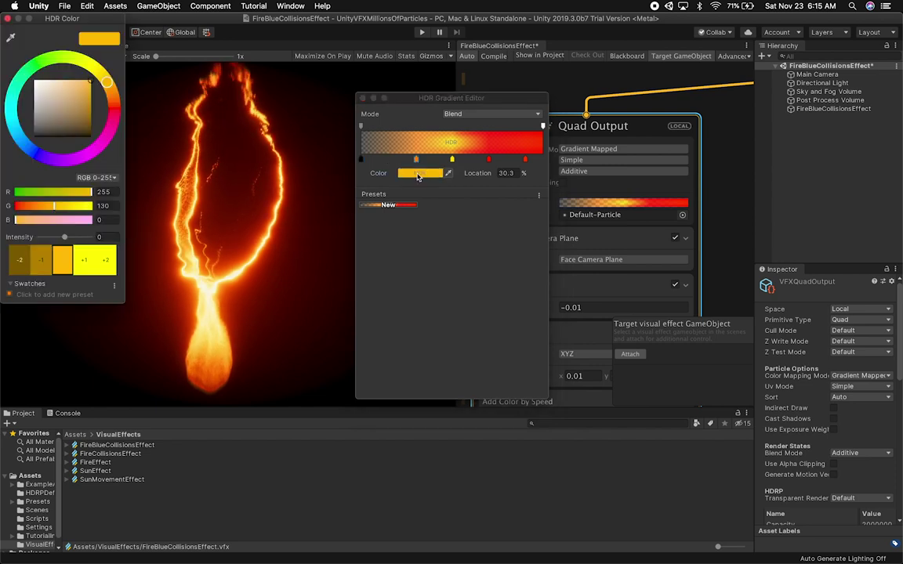
pyautogui.click(72, 116)
pyautogui.moveTo(53, 126)
pyautogui.mouseDown()
pyautogui.moveTo(35, 114)
pyautogui.moveTo(60, 85)
pyautogui.moveTo(72, 93)
pyautogui.mouseUp()
pyautogui.moveTo(31, 151); pyautogui.dragTo(37, 152)
pyautogui.moveTo(81, 97)
pyautogui.mouseDown()
pyautogui.moveTo(81, 113)
pyautogui.moveTo(92, 85)
pyautogui.moveTo(87, 95)
pyautogui.mouseUp()
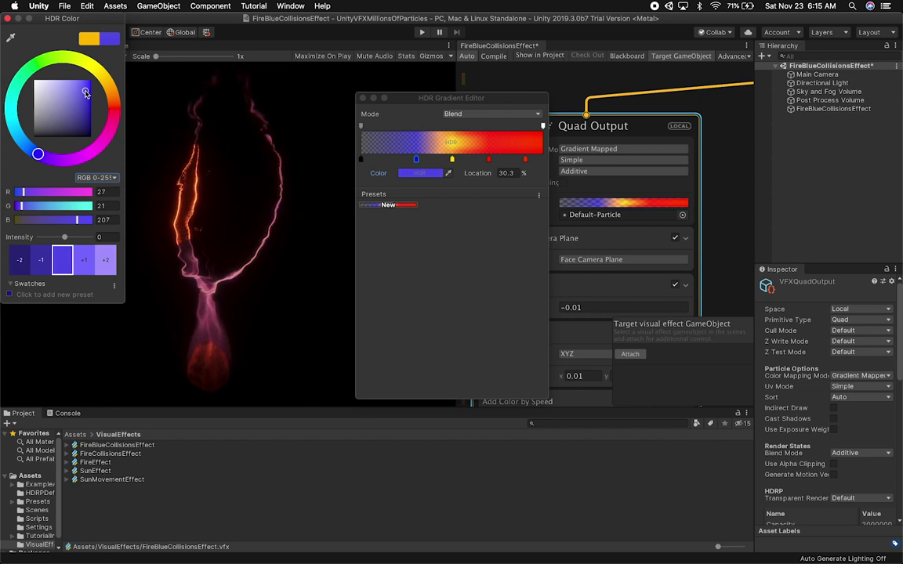
pyautogui.click(7, 19)
# Recolour the yellow key at 49.7% of the Quad Output gradient to bright blue
pyautogui.click(452, 159)
pyautogui.click(420, 172)
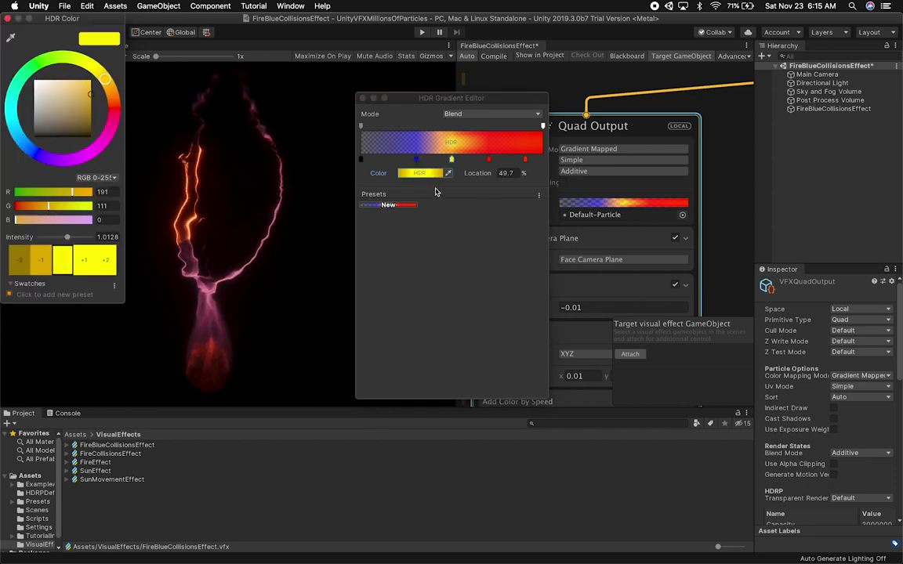
pyautogui.click(33, 157)
pyautogui.moveTo(53, 115)
pyautogui.mouseDown()
pyautogui.moveTo(91, 75)
pyautogui.moveTo(87, 84)
pyautogui.mouseUp()
pyautogui.click(7, 18)
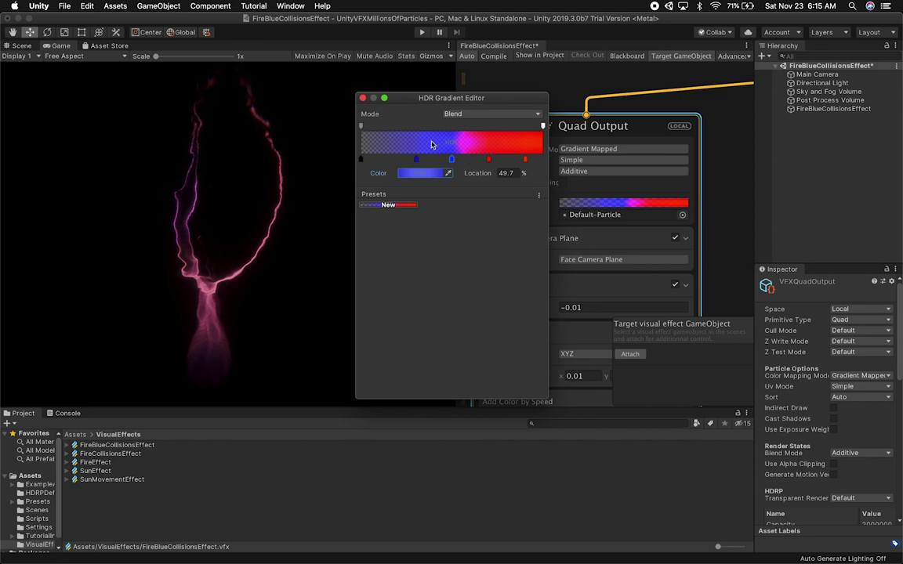
# Recolour the red key at 70% of the Quad Output gradient to saturated blue
pyautogui.click(487, 158)
pyautogui.click(432, 174)
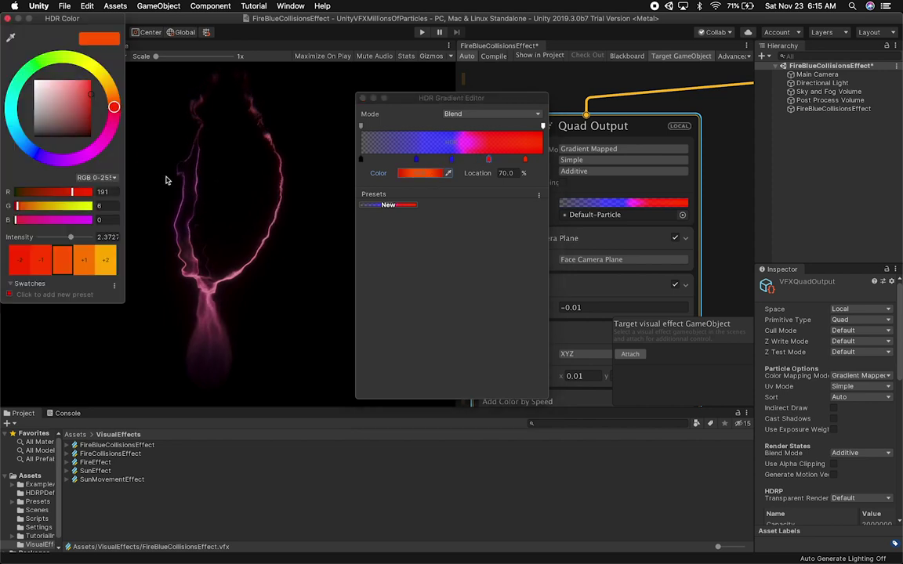
pyautogui.click(37, 153)
pyautogui.moveTo(50, 128); pyautogui.dragTo(93, 76)
pyautogui.click(7, 18)
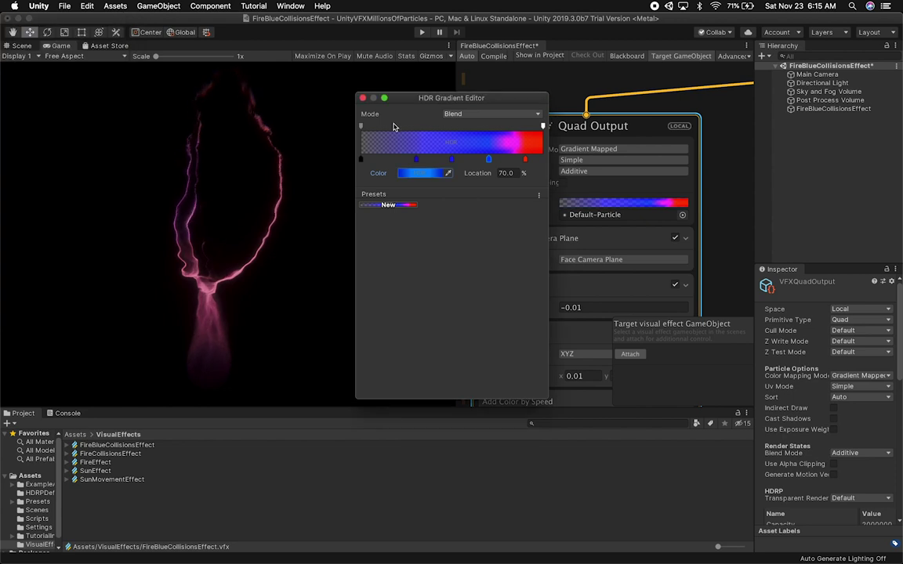
# Recolour the last key at 89.7% of the Quad Output gradient to blue, RGB 4, 0, 255, and close the gradient editor
pyautogui.click(524, 160)
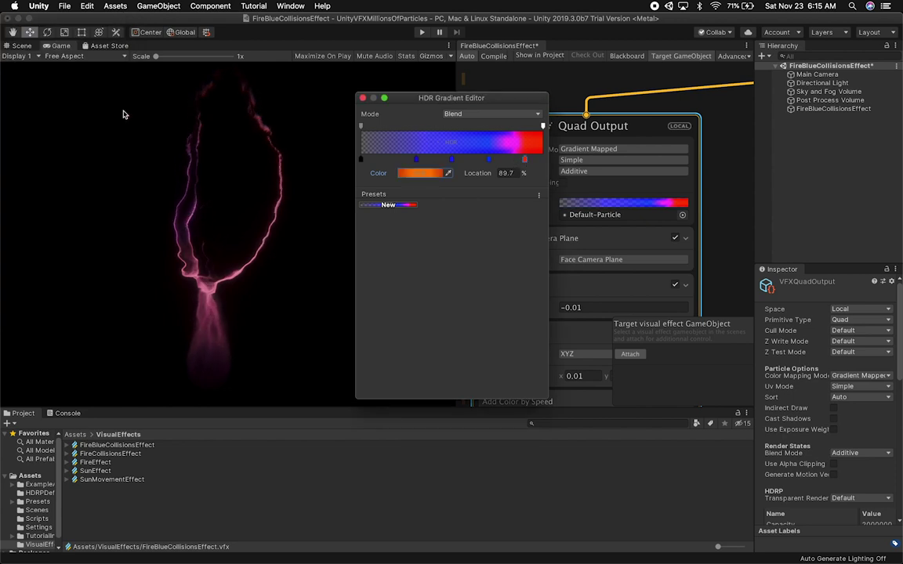
pyautogui.click(439, 174)
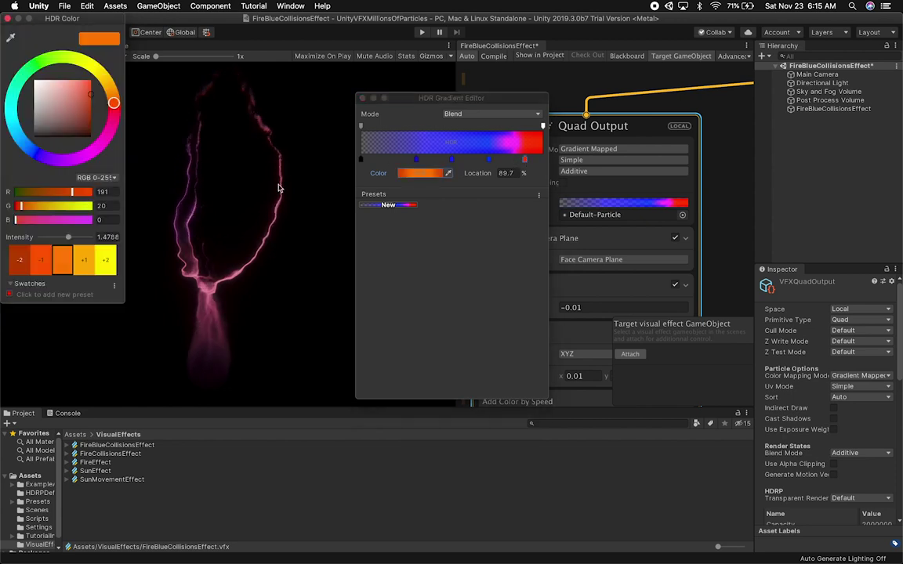
pyautogui.click(35, 154)
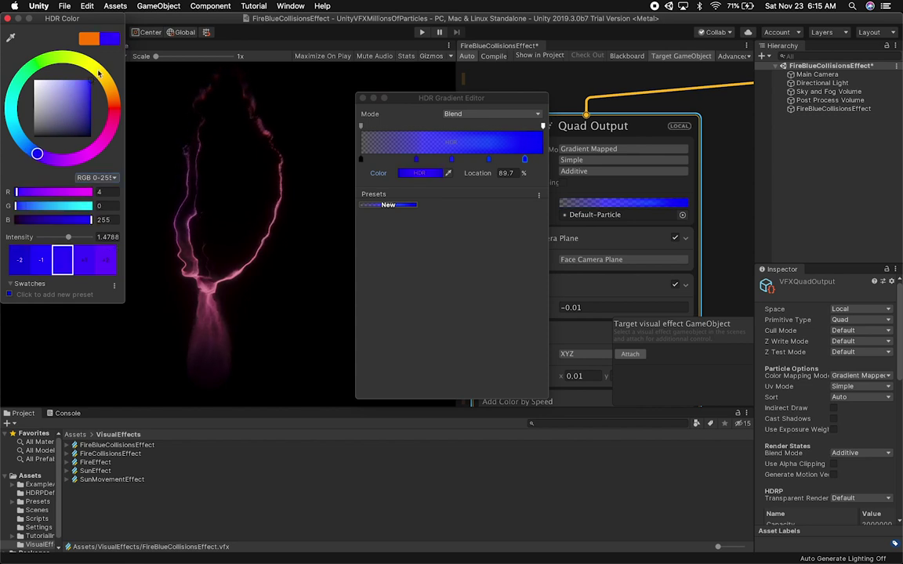
pyautogui.click(8, 18)
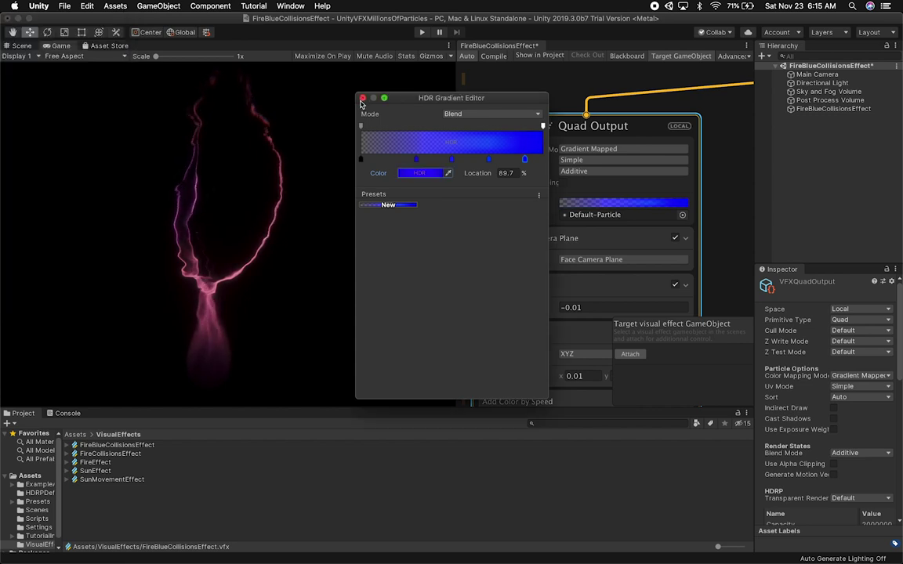
pyautogui.click(361, 98)
# Open the Add Color by Speed gradient and recolour its key at 0% to blue, RGB 7, 0, 255
pyautogui.scroll(-5, 718, 209)
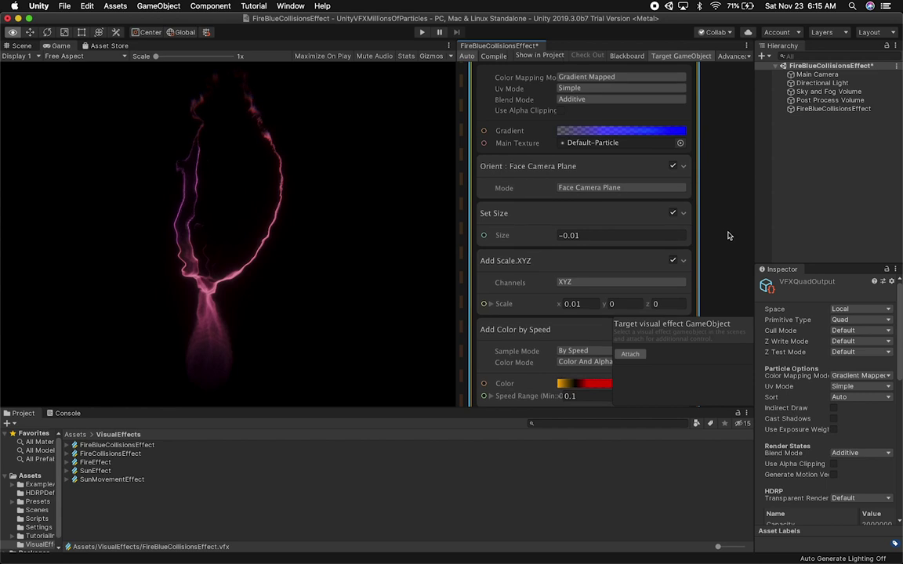
pyautogui.scroll(-3, 718, 180)
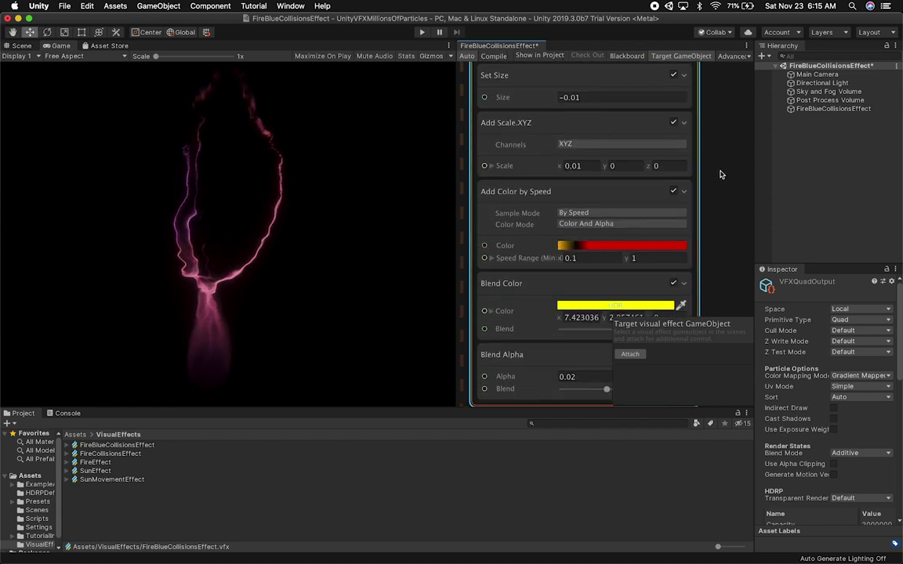
pyautogui.click(569, 247)
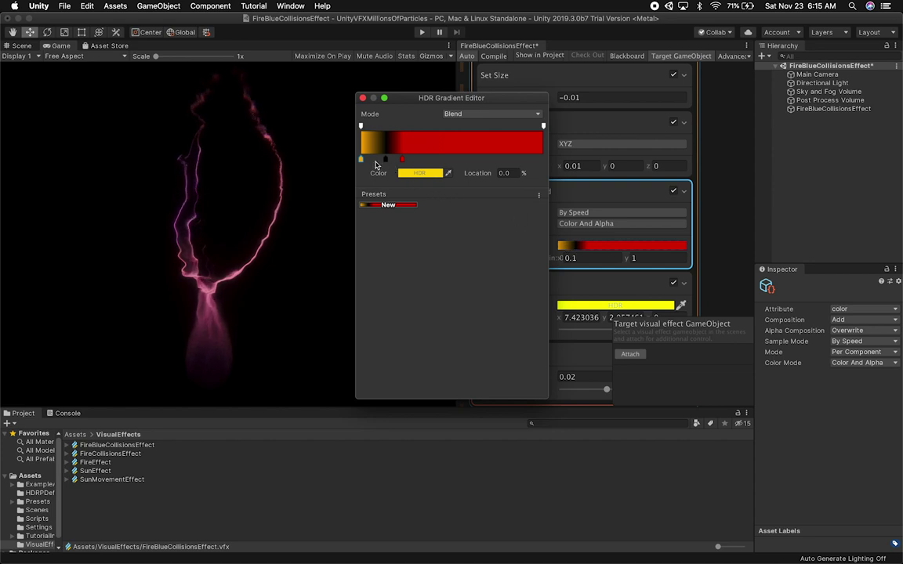
pyautogui.click(421, 173)
pyautogui.click(37, 154)
pyautogui.moveTo(57, 114); pyautogui.dragTo(101, 79)
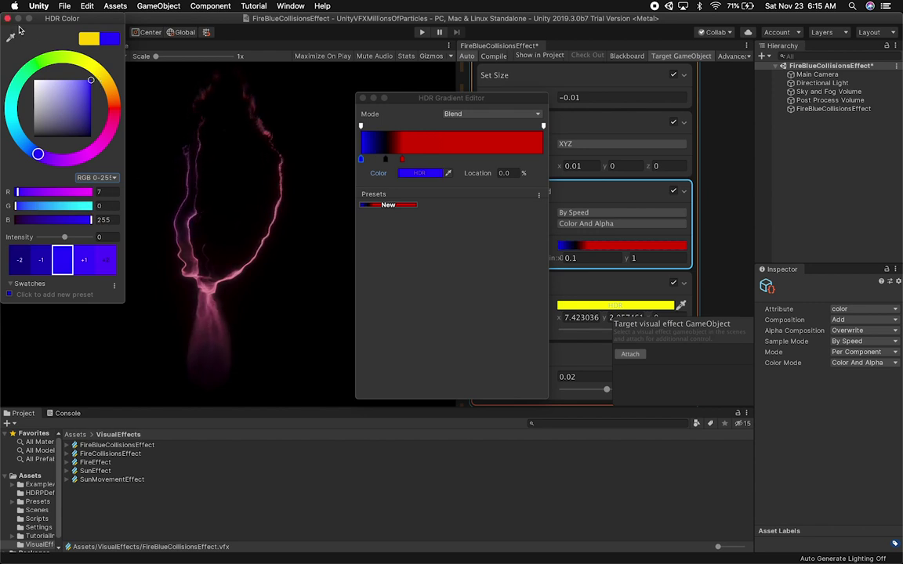
pyautogui.click(8, 18)
# Recolour the red key at 22.6% of the Add Color by Speed gradient to blue, RGB 12, 0, 255
pyautogui.click(402, 159)
pyautogui.click(416, 174)
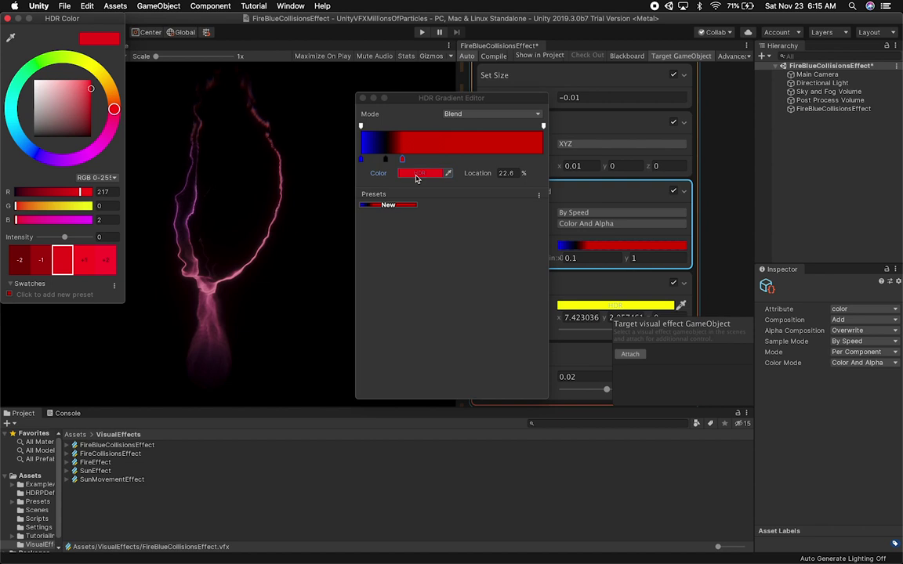
pyautogui.moveTo(35, 151); pyautogui.dragTo(38, 155)
pyautogui.moveTo(65, 91); pyautogui.dragTo(103, 68)
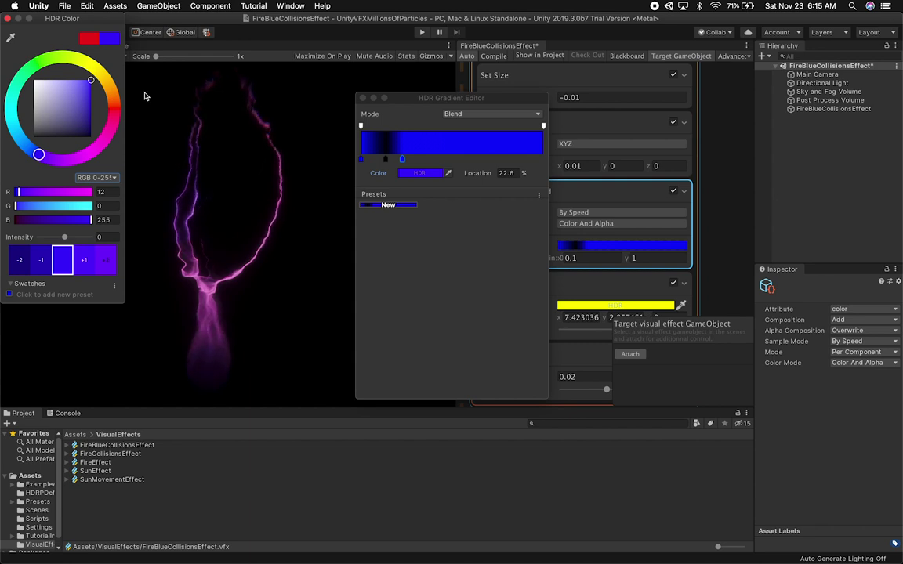
pyautogui.click(8, 18)
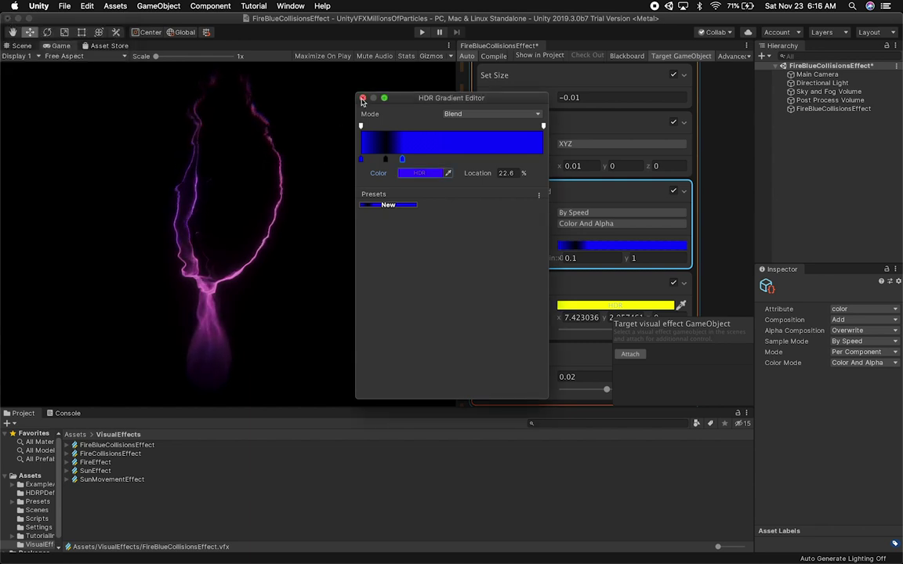
# Recolour the Blend Color block's HDR colour to blue, RGB 11, 54, 255, and lower its blend to about 0.543
pyautogui.click(363, 99)
pyautogui.scroll(-3, 652, 241)
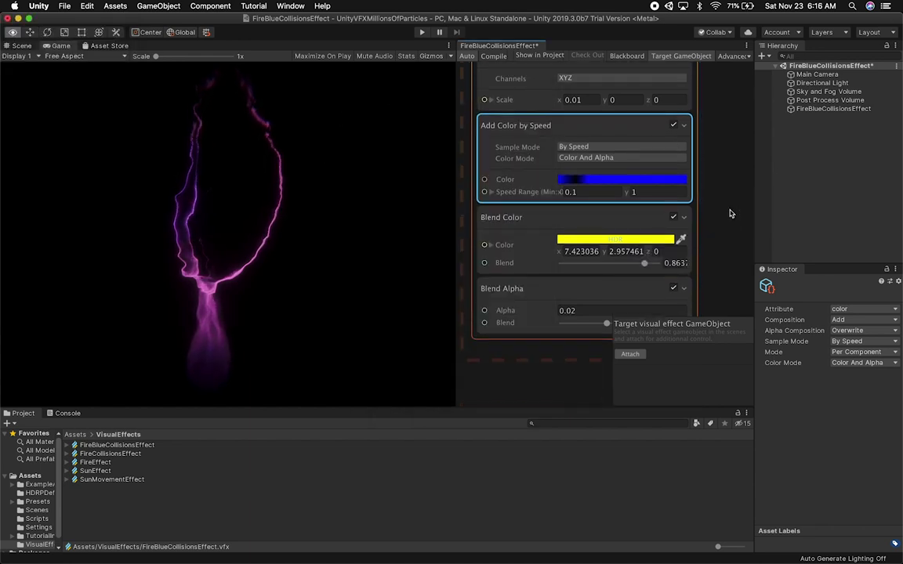
pyautogui.click(645, 239)
pyautogui.moveTo(25, 142); pyautogui.dragTo(39, 155)
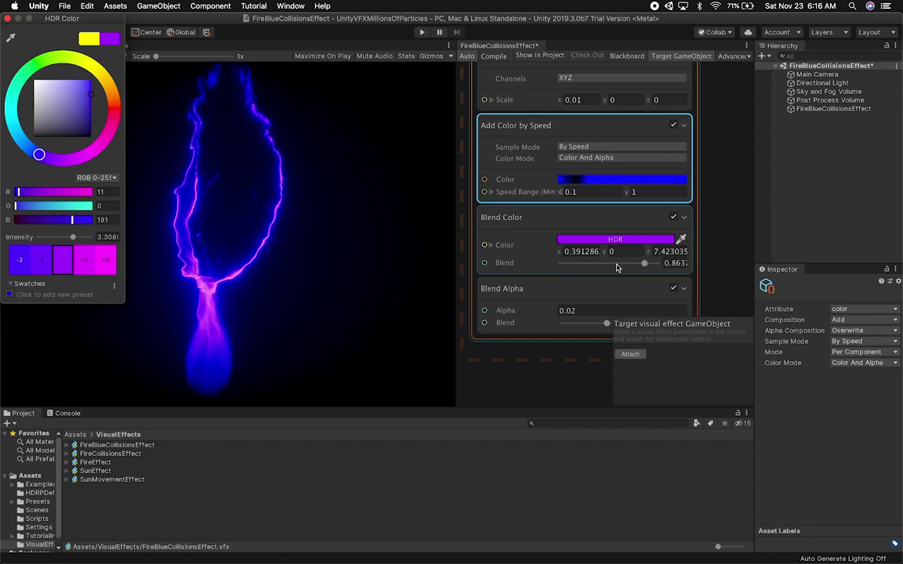
pyautogui.moveTo(39, 164); pyautogui.dragTo(29, 148)
pyautogui.moveTo(67, 116); pyautogui.dragTo(89, 71)
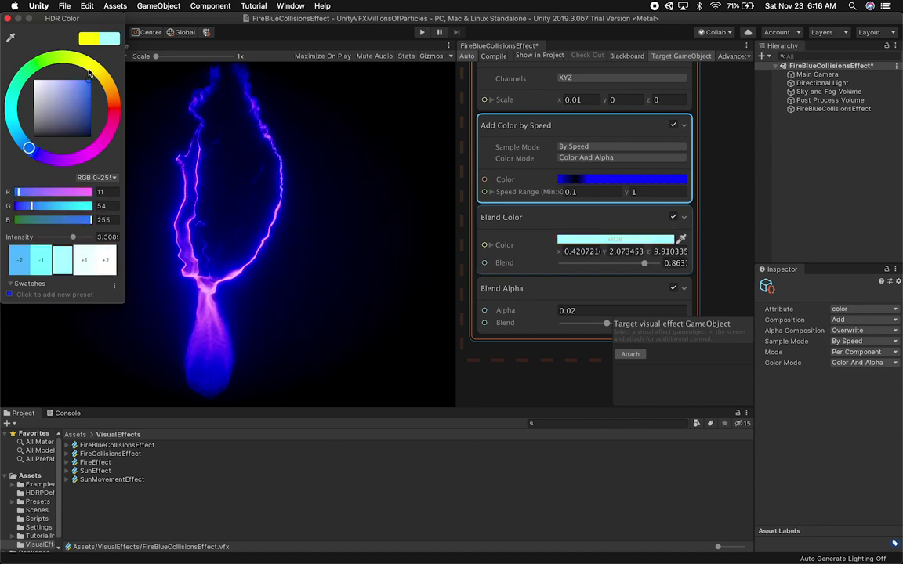
pyautogui.click(7, 19)
pyautogui.moveTo(643, 265); pyautogui.dragTo(614, 267)
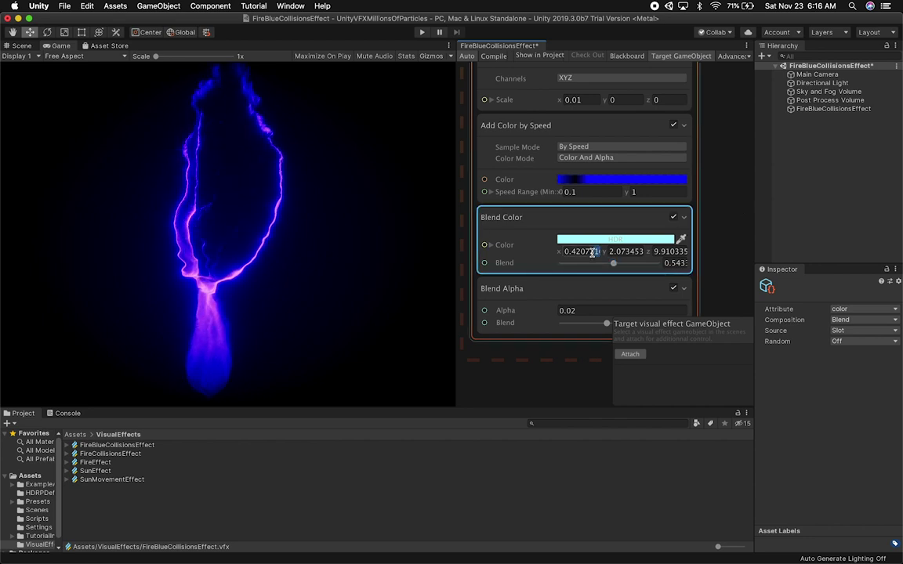
# Set the Blend Color block's colour to x 2, y 2, z 10 with a blend of about 0.891, and save the changes
pyautogui.press('super+a')
pyautogui.write('2')
pyautogui.press('Tab')
pyautogui.write('2')
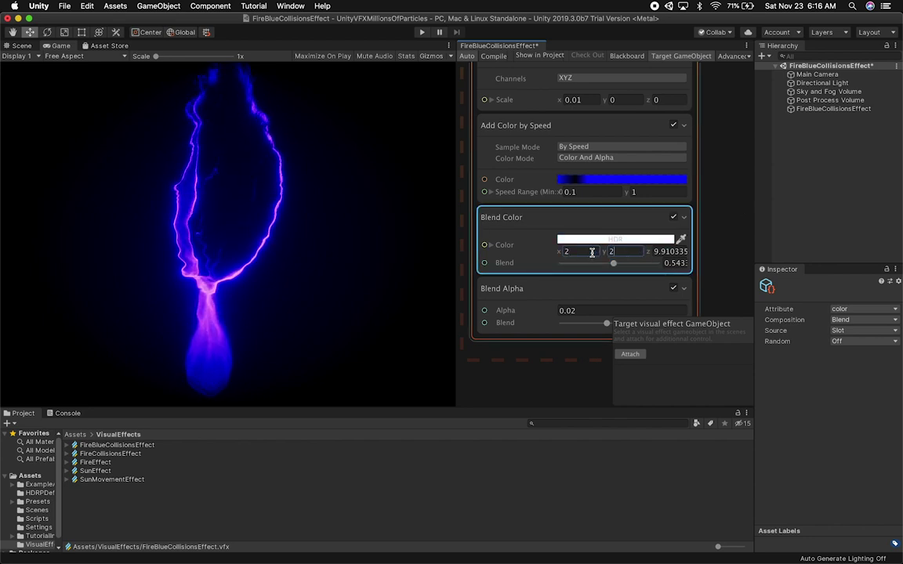
pyautogui.press('Tab')
pyautogui.write('2')
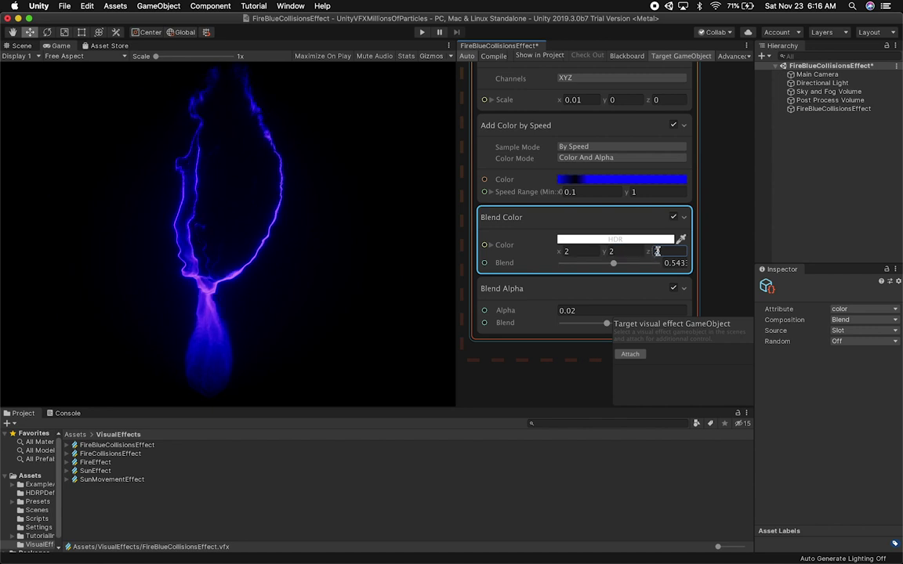
pyautogui.press('BackSpace')
pyautogui.write('10')
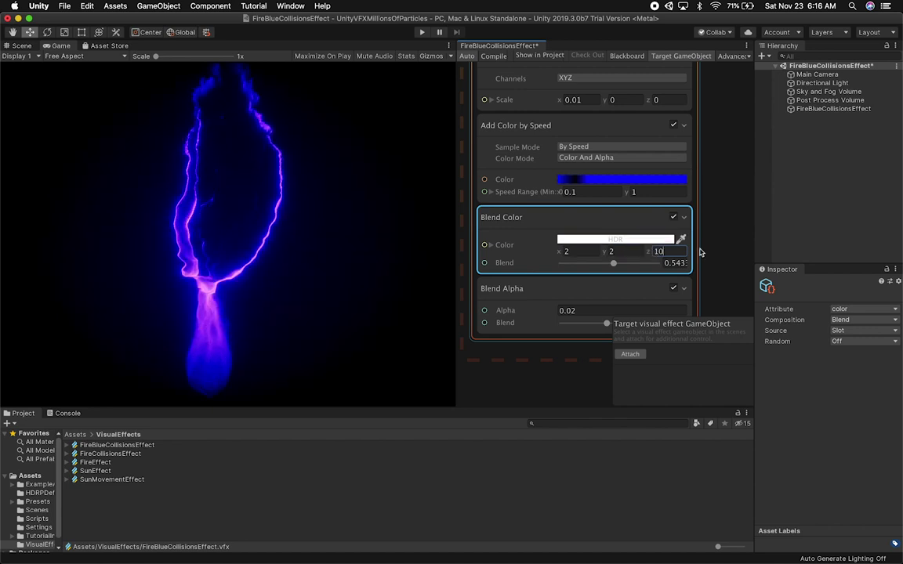
pyautogui.moveTo(615, 263); pyautogui.dragTo(647, 268)
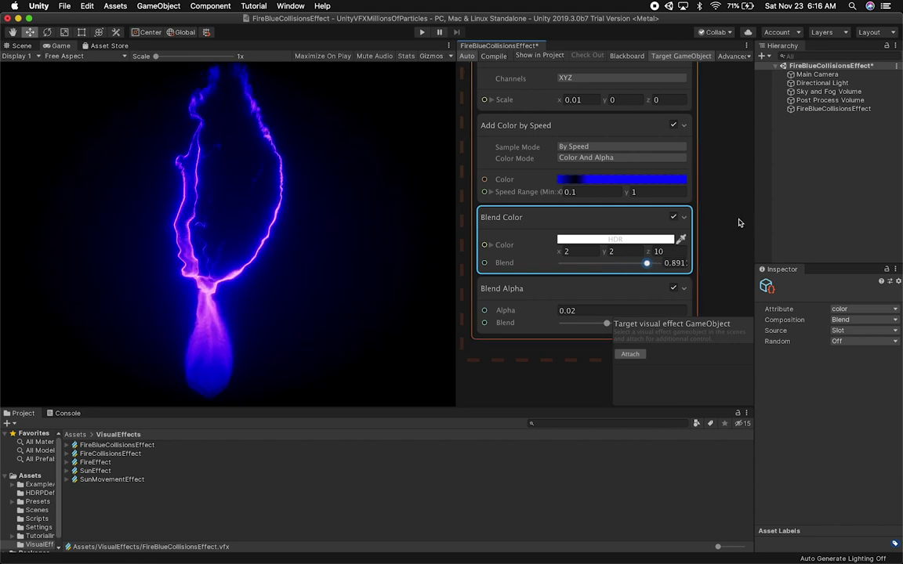
pyautogui.press('super+s')
# Show the Scene view and attach the FireBlueCollisionsEffect object as the graph's target GameObject
pyautogui.click(19, 44)
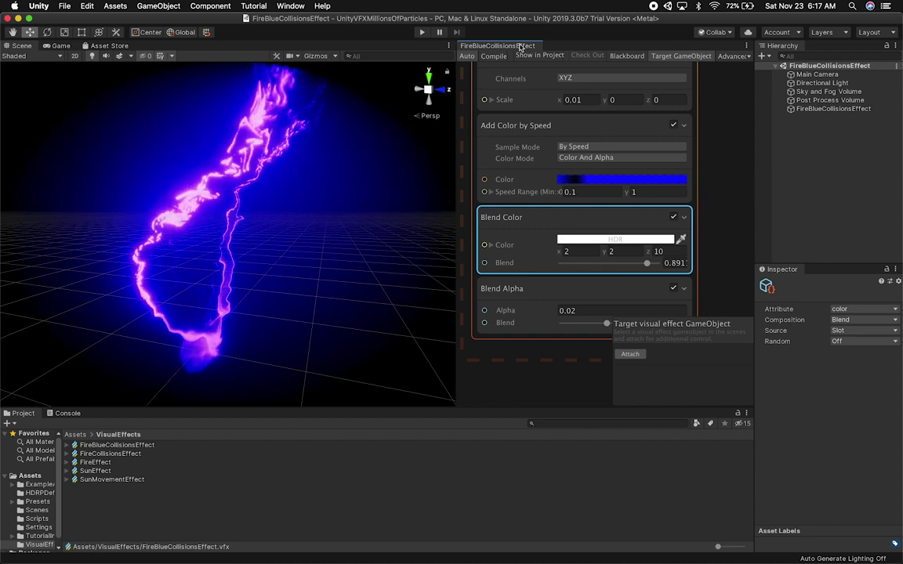
pyautogui.click(817, 112)
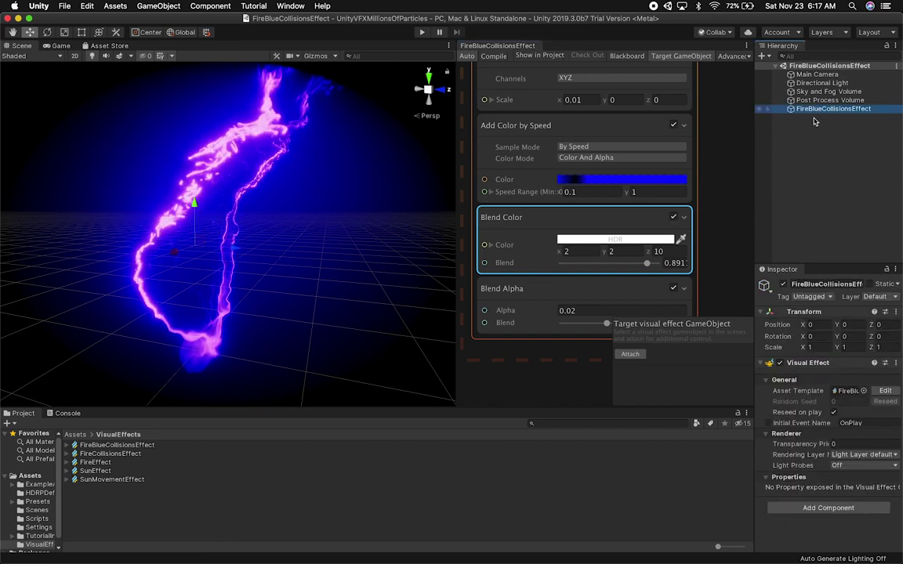
pyautogui.click(630, 354)
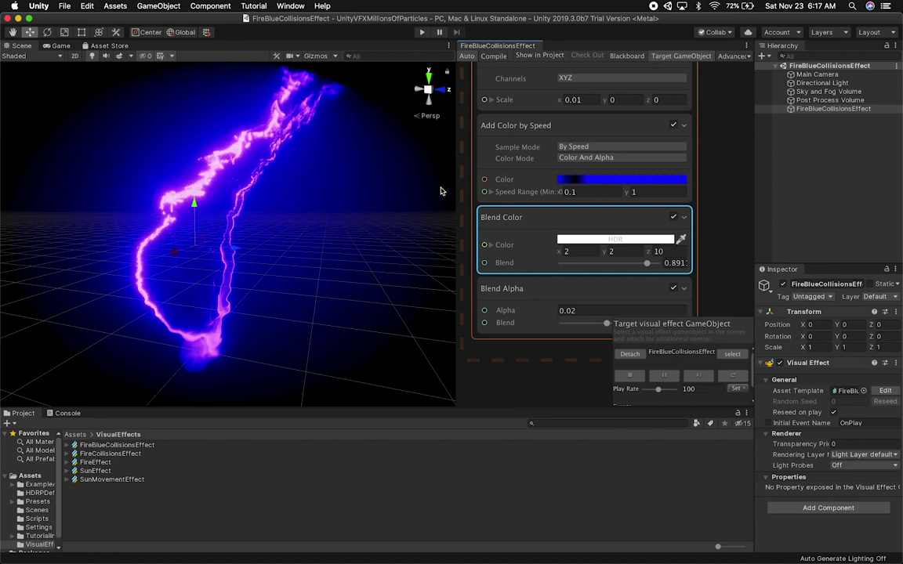
# Delete the Collide with Sphere block from the Update Particle context
pyautogui.keyDown('alt'); pyautogui.moveTo(709, 209); pyautogui.dragTo(695, 330); pyautogui.keyUp('alt')
pyautogui.moveTo(717, 159)
pyautogui.keyDown('alt'); pyautogui.mouseDown()
pyautogui.moveTo(713, 296)
pyautogui.moveTo(722, 290)
pyautogui.mouseUp(); pyautogui.keyUp('alt')
pyautogui.keyDown('alt'); pyautogui.moveTo(675, 184); pyautogui.dragTo(550, 246); pyautogui.keyUp('alt')
pyautogui.keyDown('alt'); pyautogui.moveTo(605, 180); pyautogui.dragTo(474, 237); pyautogui.keyUp('alt')
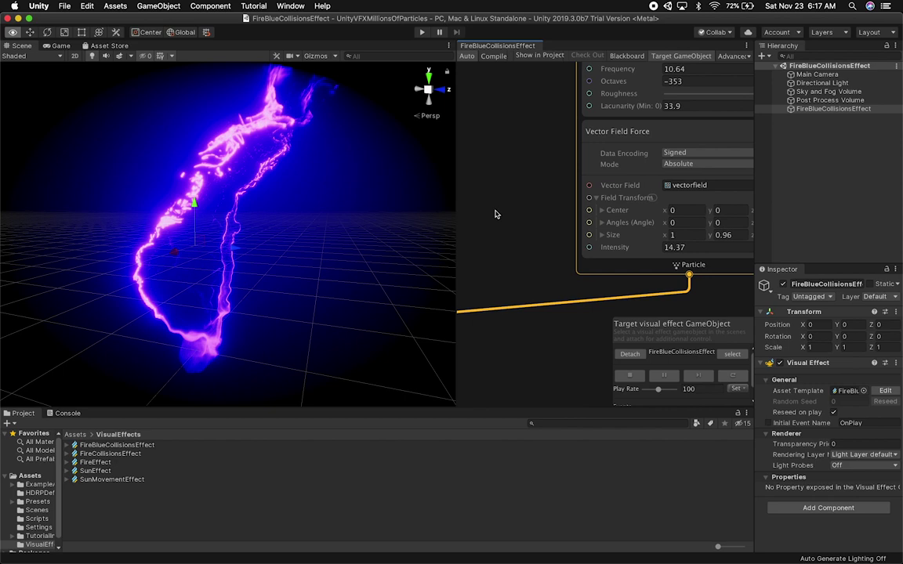
pyautogui.keyDown('alt'); pyautogui.moveTo(565, 152); pyautogui.dragTo(504, 228); pyautogui.keyUp('alt')
pyautogui.keyDown('alt'); pyautogui.moveTo(518, 128); pyautogui.dragTo(505, 228); pyautogui.keyUp('alt')
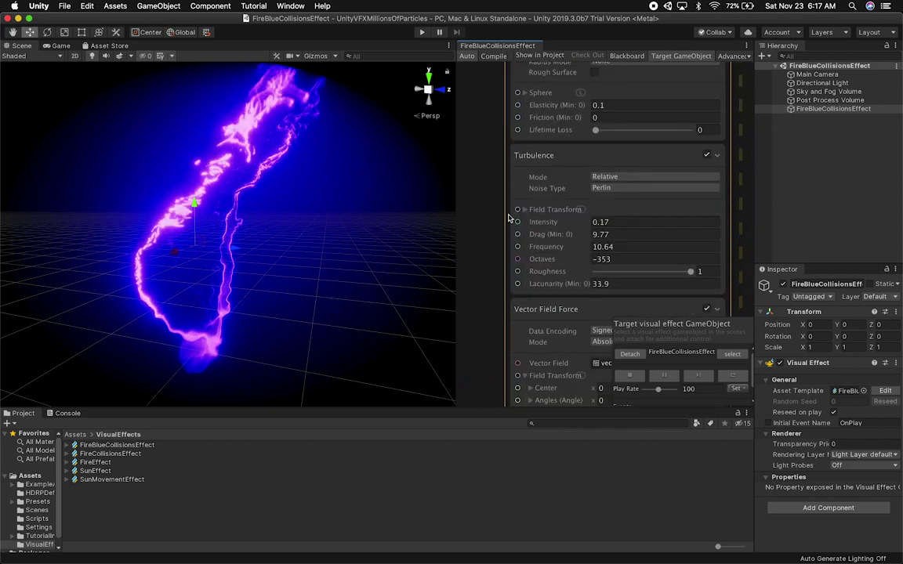
pyautogui.scroll(-2, 507, 220)
pyautogui.moveTo(489, 80)
pyautogui.keyDown('alt'); pyautogui.mouseDown()
pyautogui.moveTo(486, 269)
pyautogui.moveTo(608, 249)
pyautogui.mouseUp(); pyautogui.keyUp('alt')
pyautogui.moveTo(499, 273)
pyautogui.keyDown('alt'); pyautogui.mouseDown()
pyautogui.moveTo(570, 311)
pyautogui.moveTo(620, 311)
pyautogui.mouseUp(); pyautogui.keyUp('alt')
pyautogui.keyDown('alt'); pyautogui.moveTo(553, 271); pyautogui.dragTo(460, 193); pyautogui.keyUp('alt')
pyautogui.keyDown('alt'); pyautogui.moveTo(582, 255); pyautogui.dragTo(435, 203); pyautogui.keyUp('alt')
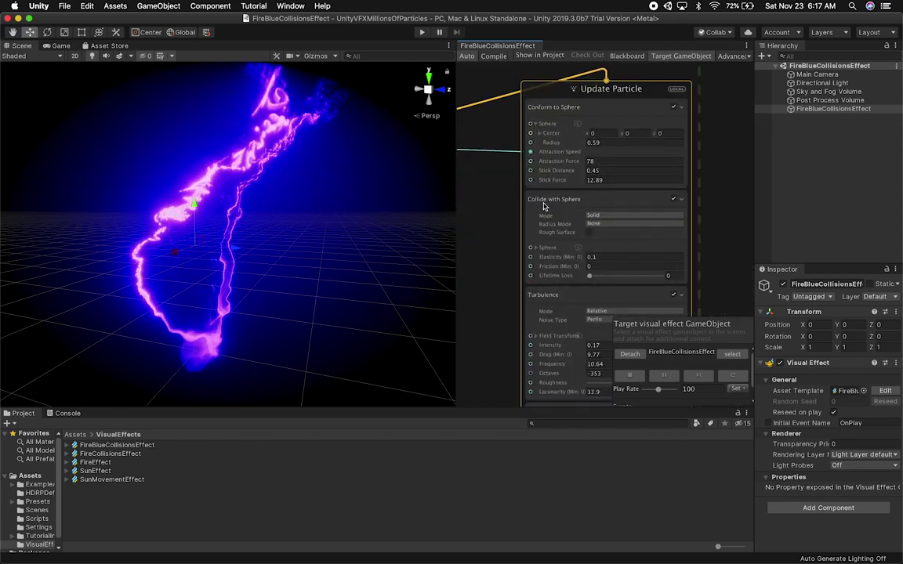
pyautogui.click(563, 205)
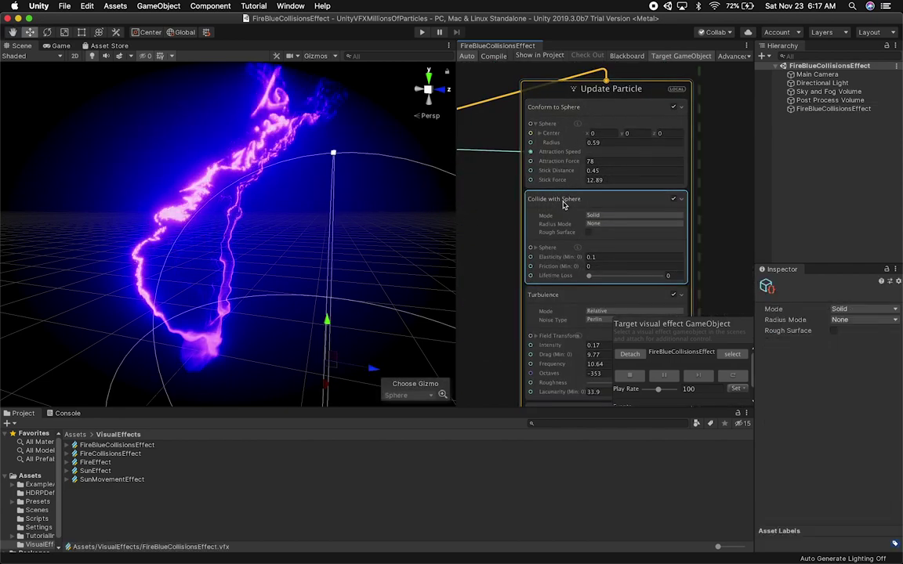
pyautogui.keyDown('alt'); pyautogui.keyDown('super'); pyautogui.moveTo(390, 340); pyautogui.dragTo(389, 310); pyautogui.keyUp('super'); pyautogui.keyUp('alt')
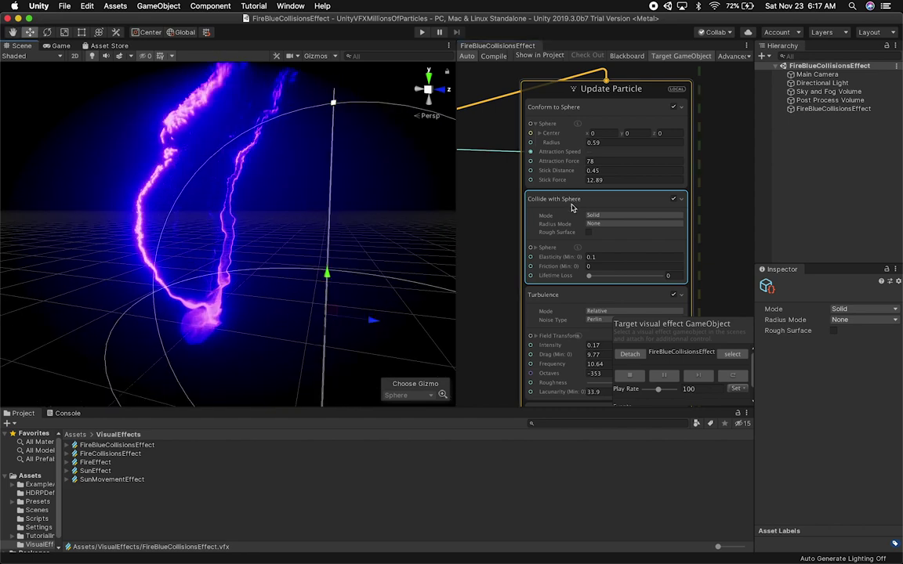
pyautogui.rightClick(665, 206)
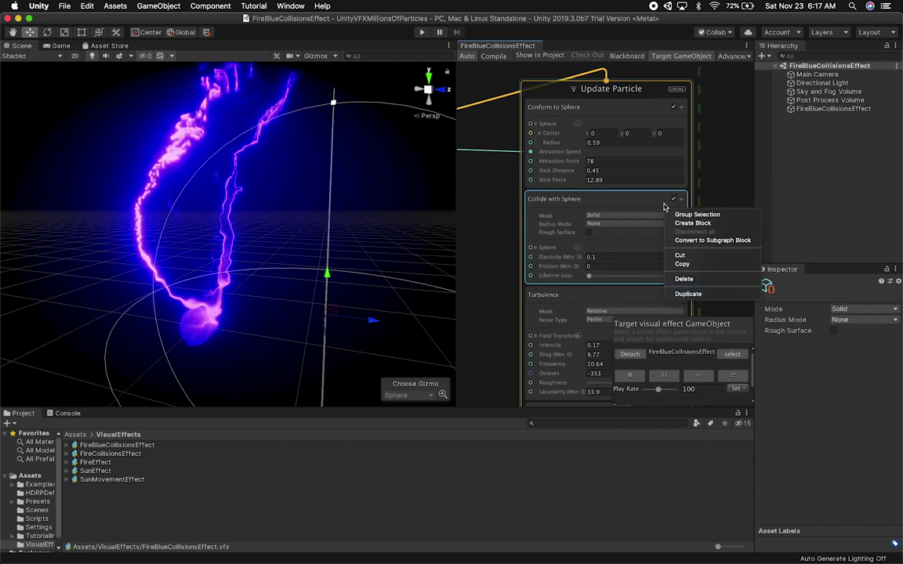
pyautogui.click(682, 279)
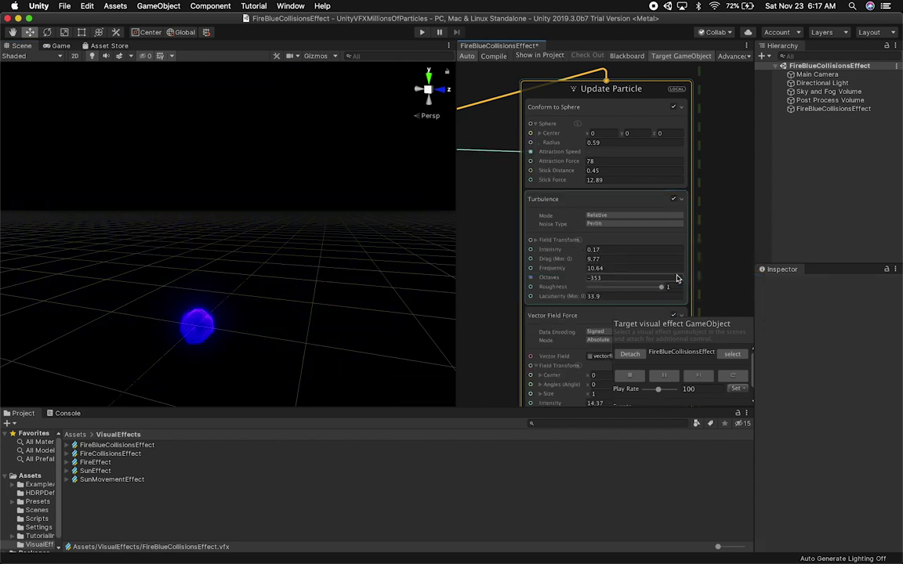
pyautogui.click(577, 202)
pyautogui.press('space')
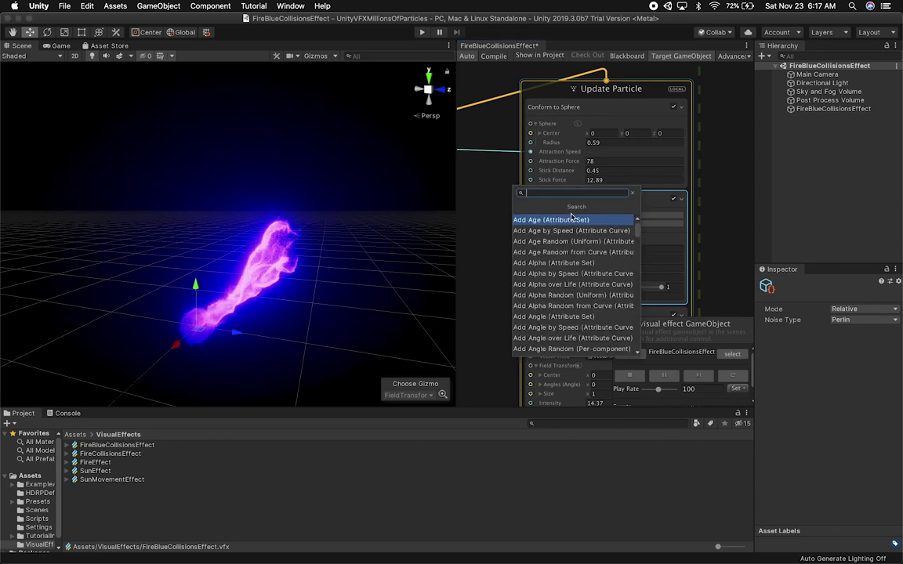
pyautogui.click(664, 215)
pyautogui.click(588, 192)
pyautogui.press('space')
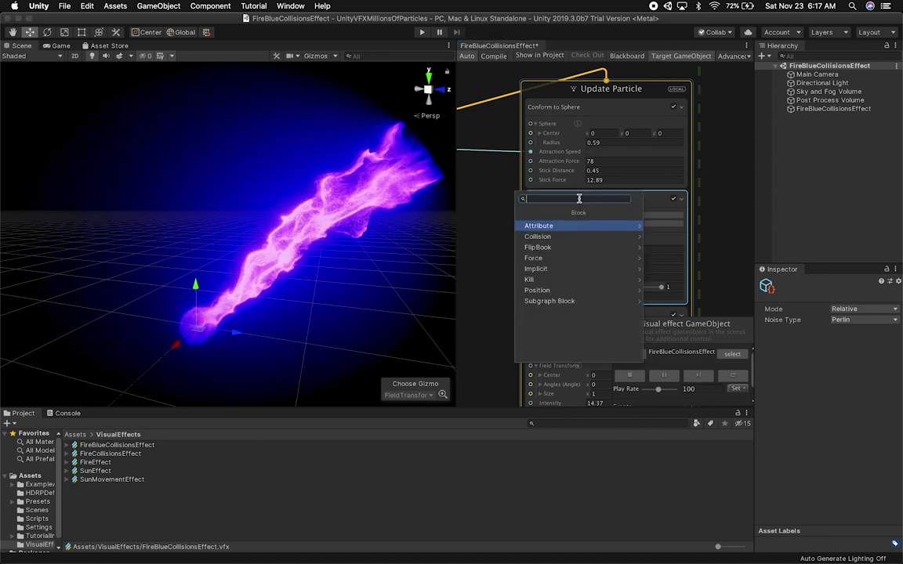
pyautogui.click(568, 237)
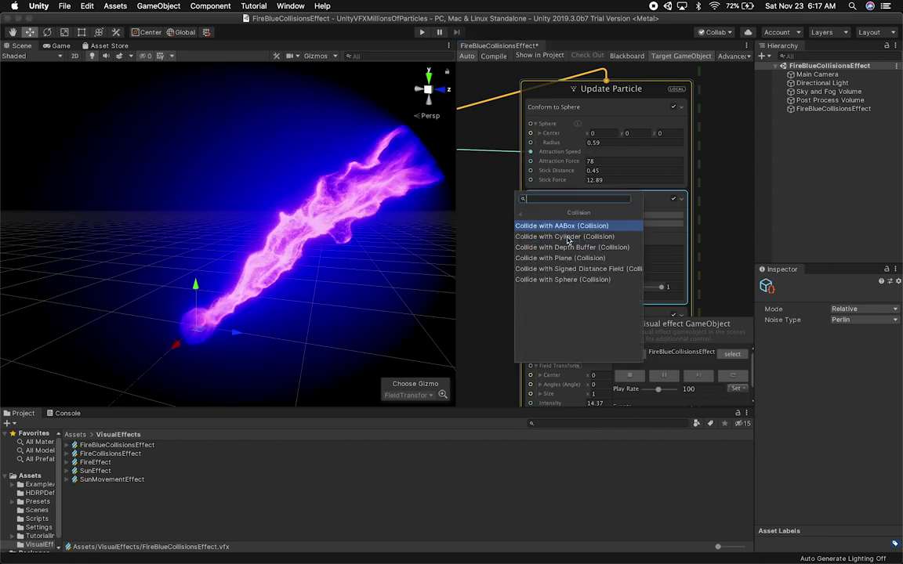
pyautogui.click(478, 196)
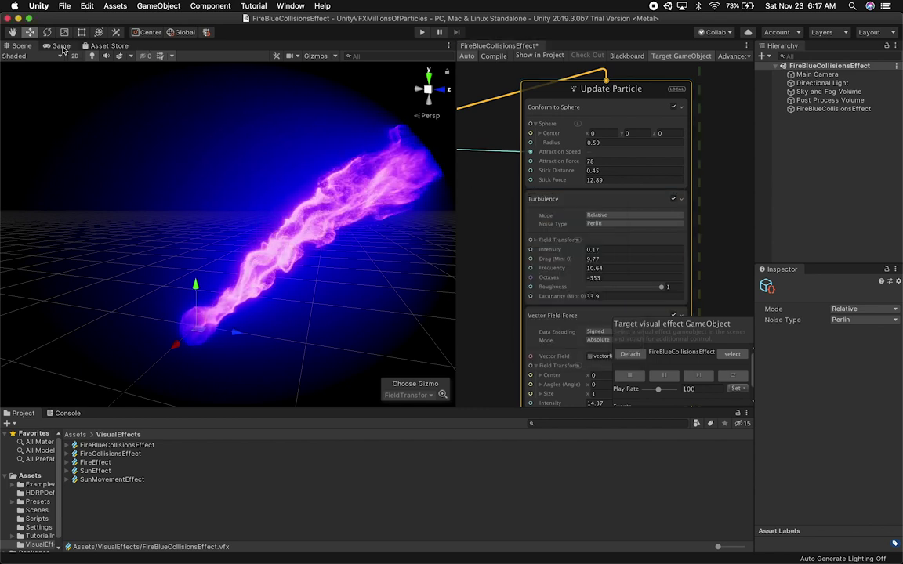
# Show the Game view and add a Collide with AABox block above Turbulence in the Update Particle context
pyautogui.click(60, 45)
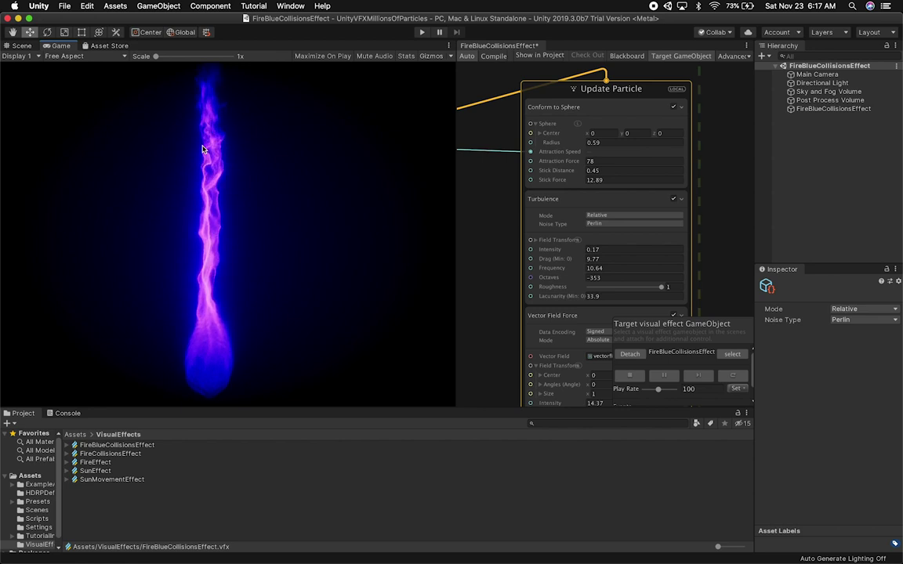
pyautogui.click(568, 216)
pyautogui.press('space')
pyautogui.click(541, 253)
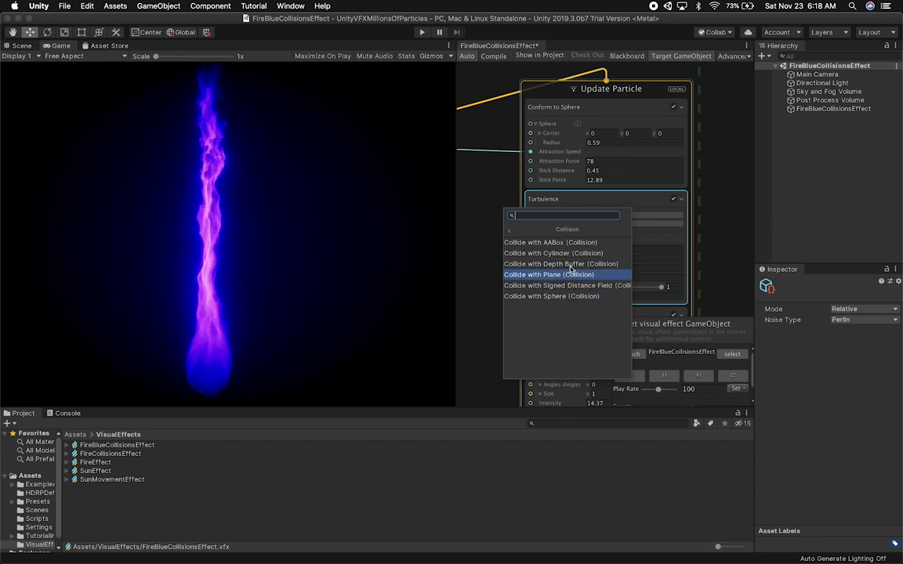
pyautogui.click(579, 242)
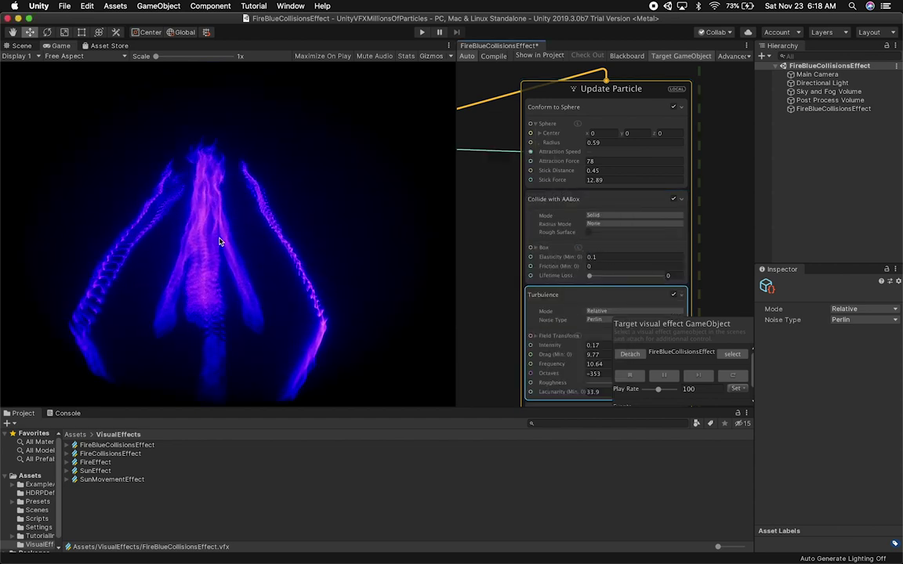
# Raise the Collide with AABox block's collision box in the Scene view and preview the fire in the Game view
pyautogui.click(23, 45)
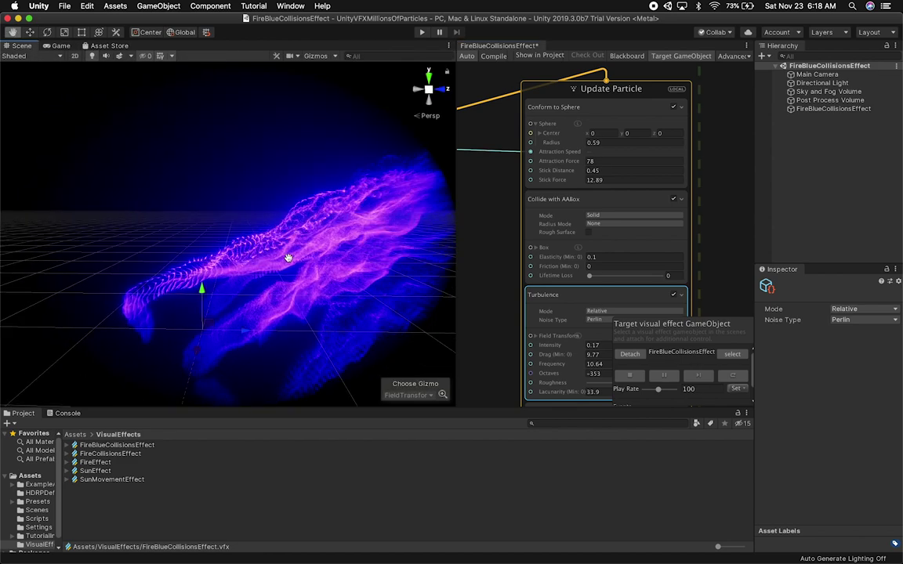
pyautogui.click(557, 205)
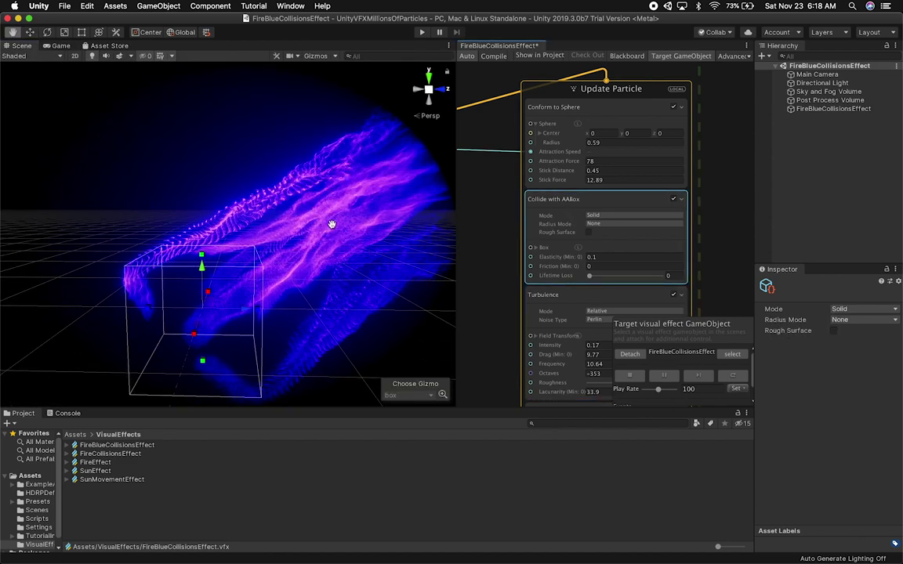
pyautogui.moveTo(264, 257)
pyautogui.mouseDown()
pyautogui.moveTo(218, 259)
pyautogui.moveTo(252, 258)
pyautogui.mouseUp()
pyautogui.moveTo(205, 308); pyautogui.dragTo(207, 238)
pyautogui.moveTo(238, 280)
pyautogui.keyDown('alt'); pyautogui.mouseDown()
pyautogui.moveTo(145, 275)
pyautogui.moveTo(115, 265)
pyautogui.moveTo(160, 286)
pyautogui.moveTo(227, 294)
pyautogui.moveTo(253, 272)
pyautogui.mouseUp(); pyautogui.keyUp('alt')
pyautogui.click(56, 45)
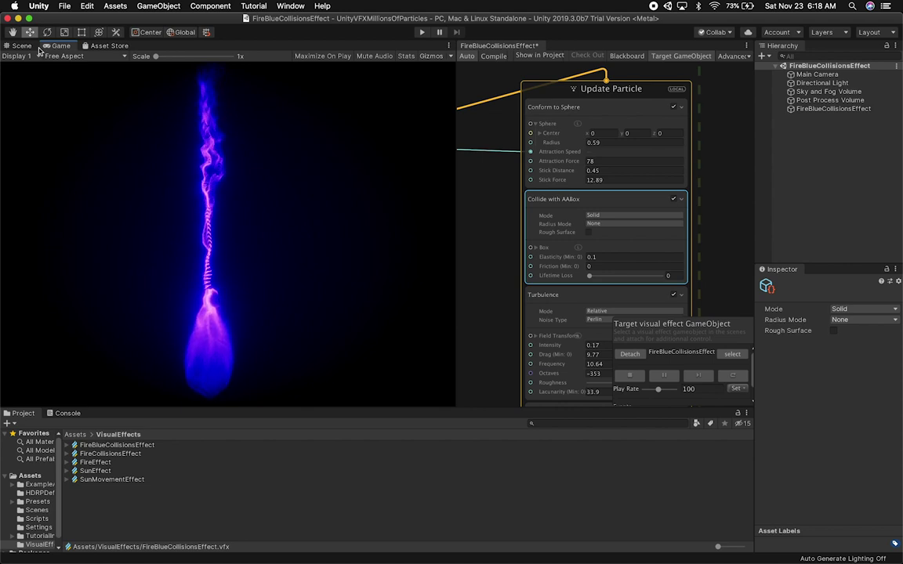
# Flatten the AABox collision box by lowering its top face and reposition it in the fire's path
pyautogui.click(29, 46)
pyautogui.keyDown('alt'); pyautogui.moveTo(240, 238); pyautogui.dragTo(319, 236); pyautogui.keyUp('alt')
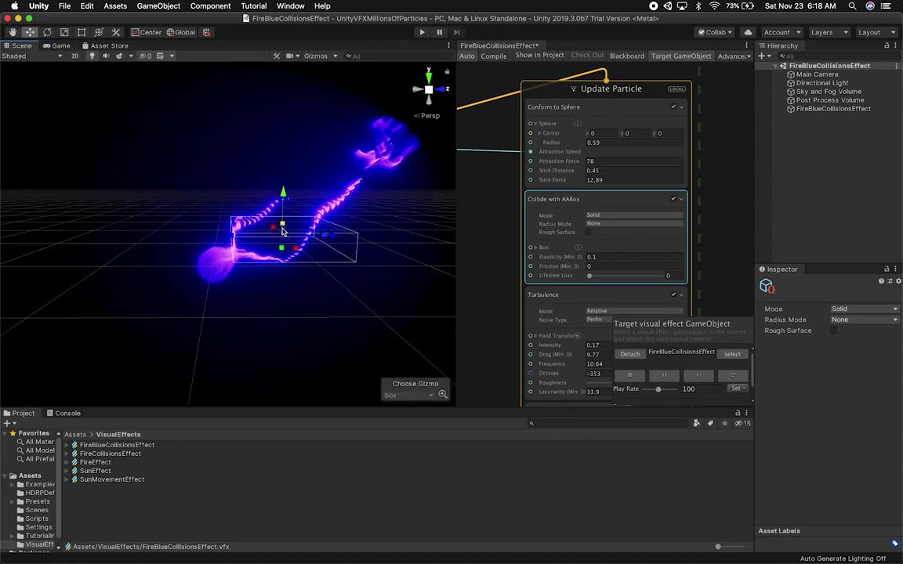
pyautogui.press('e')
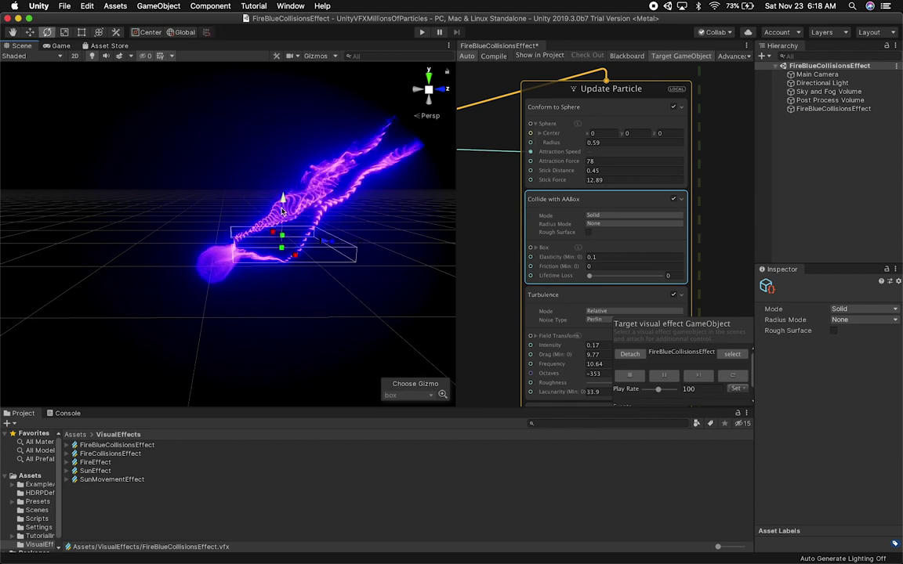
pyautogui.scroll(3, 363, 228)
pyautogui.keyDown('alt'); pyautogui.moveTo(347, 240); pyautogui.dragTo(293, 181); pyautogui.keyUp('alt')
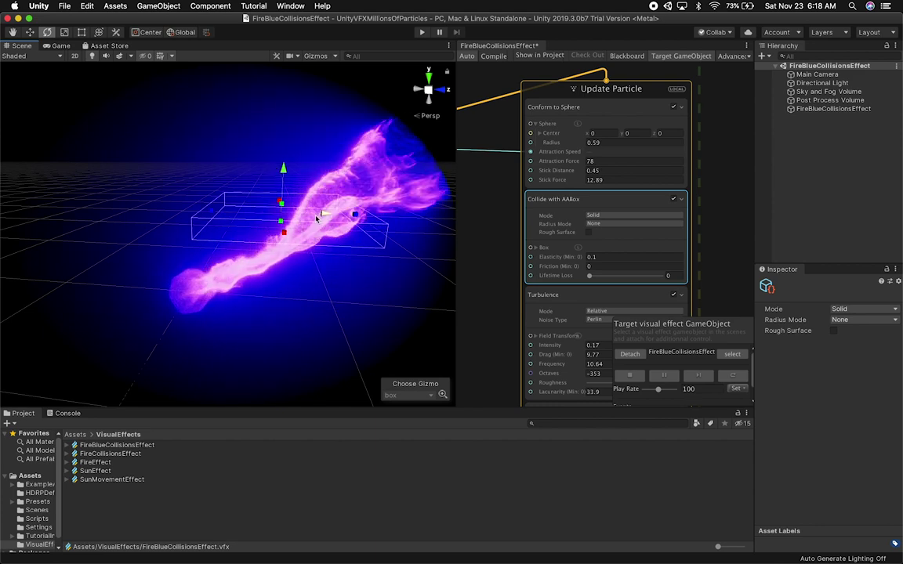
# Enlarge the AABox collision box across the fire's path and preview the collision in the Game view
pyautogui.keyDown('alt'); pyautogui.moveTo(369, 239); pyautogui.dragTo(226, 332); pyautogui.keyUp('alt')
pyautogui.moveTo(289, 331); pyautogui.dragTo(238, 311)
pyautogui.keyDown('alt'); pyautogui.moveTo(238, 311); pyautogui.dragTo(312, 272); pyautogui.keyUp('alt')
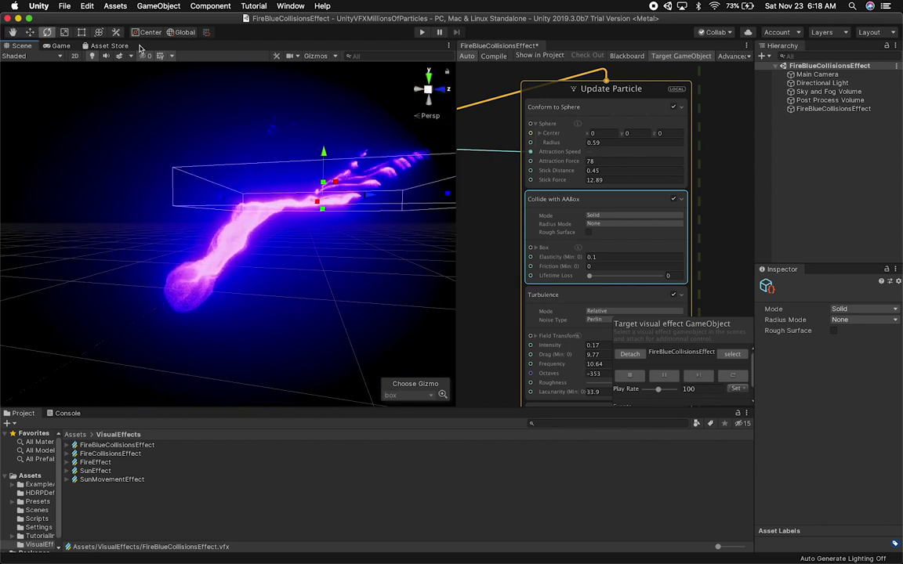
pyautogui.click(60, 45)
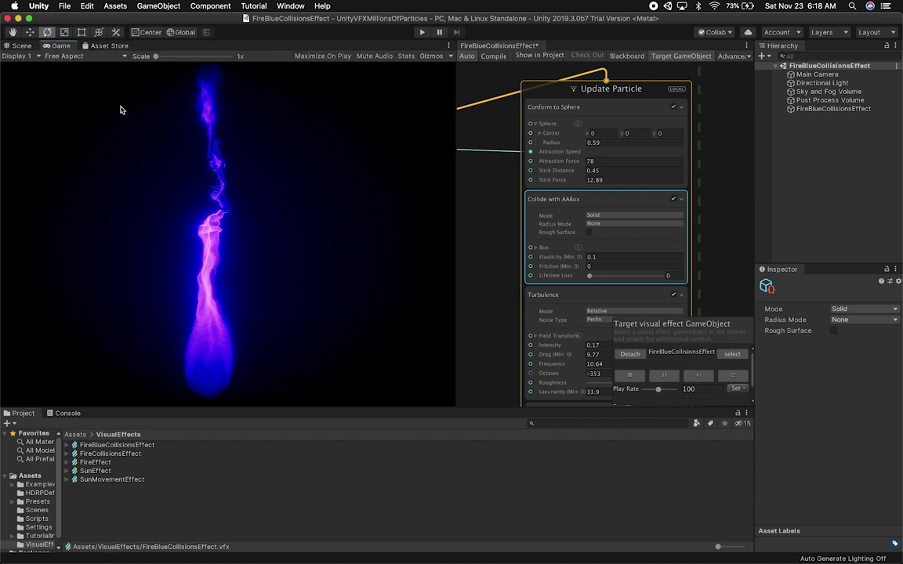
pyautogui.click(24, 47)
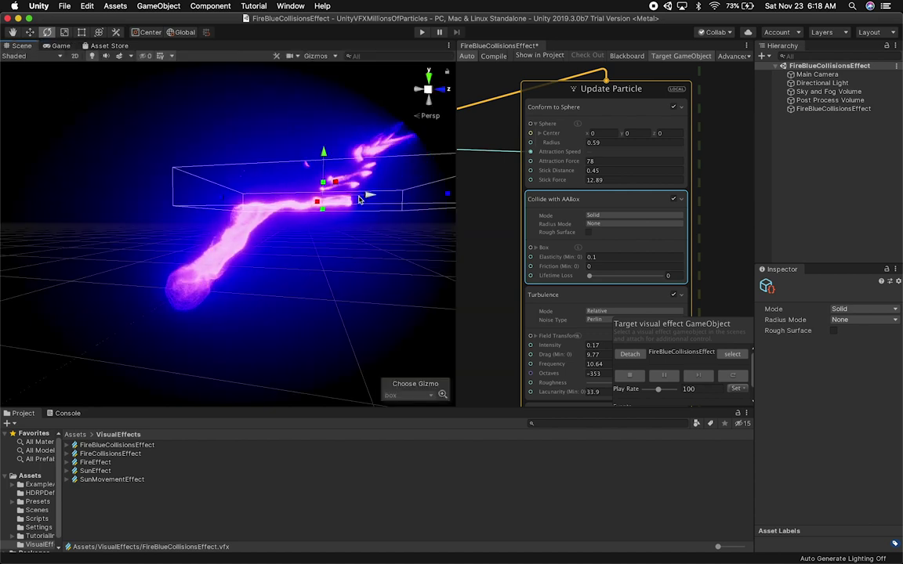
pyautogui.keyDown('alt'); pyautogui.moveTo(359, 200); pyautogui.dragTo(332, 193); pyautogui.keyUp('alt')
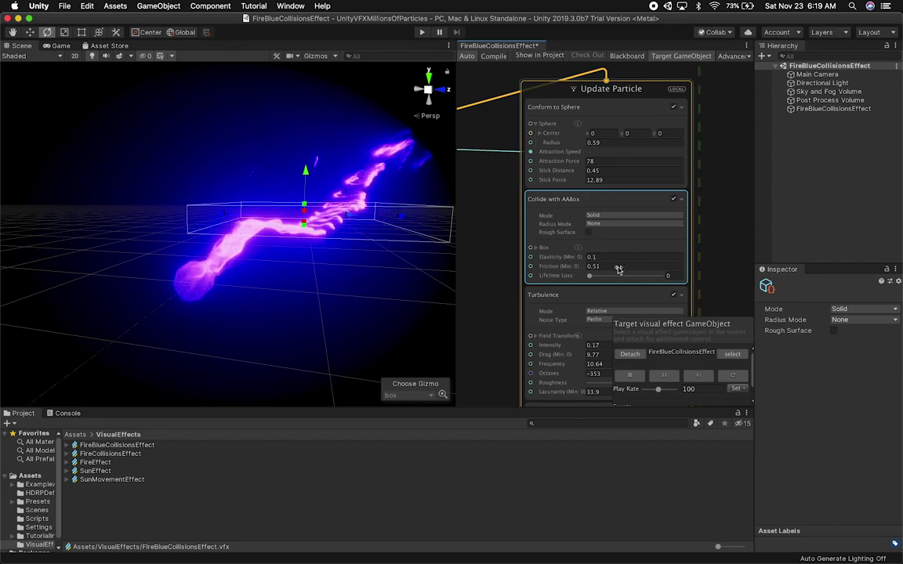
# Preview the AABox collision in the Game view, and shift the collision box along the Z axis in the Scene view
pyautogui.keyDown('alt'); pyautogui.moveTo(323, 223); pyautogui.dragTo(262, 170); pyautogui.keyUp('alt')
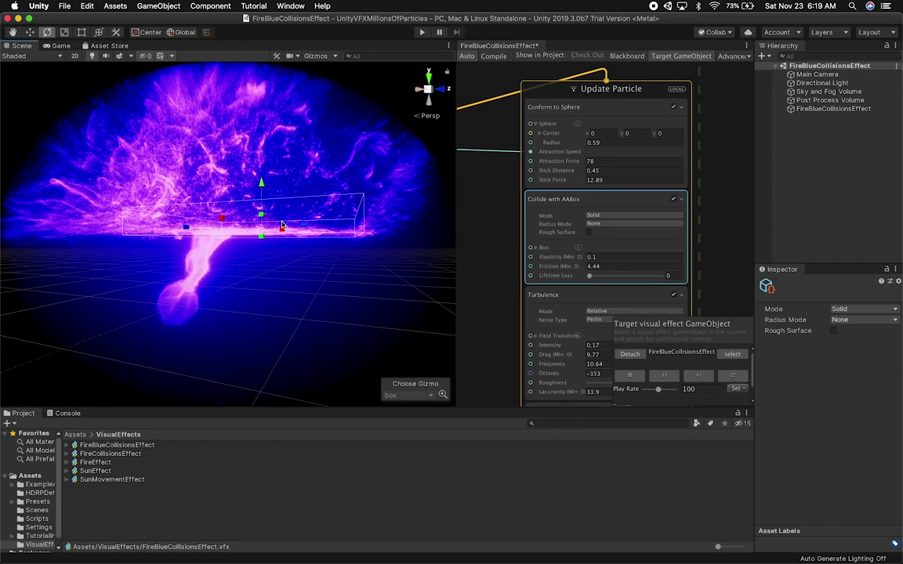
pyautogui.click(61, 47)
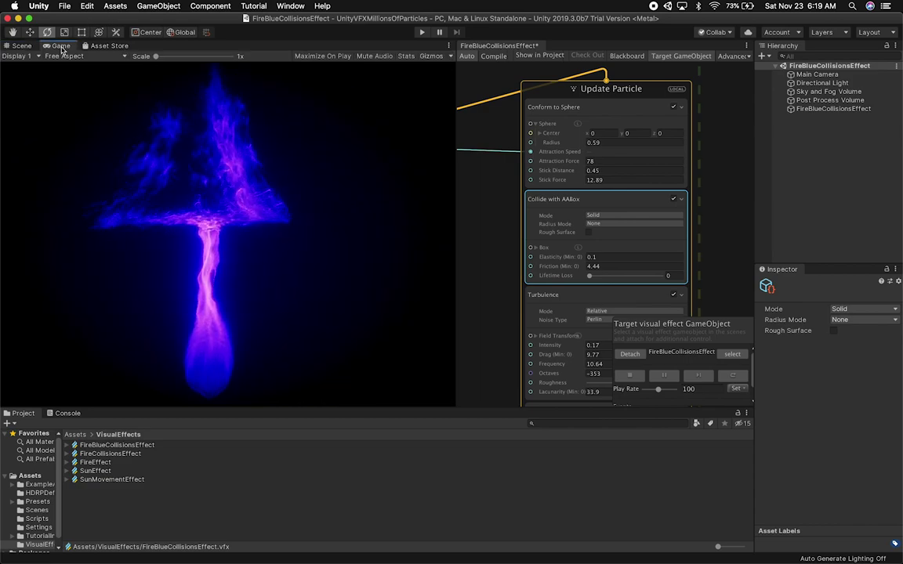
pyautogui.click(22, 47)
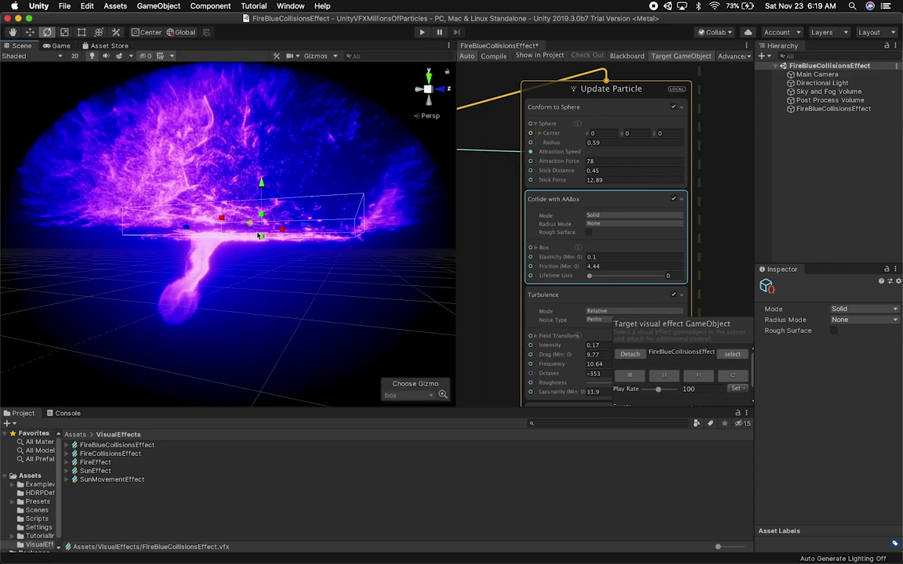
pyautogui.moveTo(310, 226); pyautogui.dragTo(375, 227)
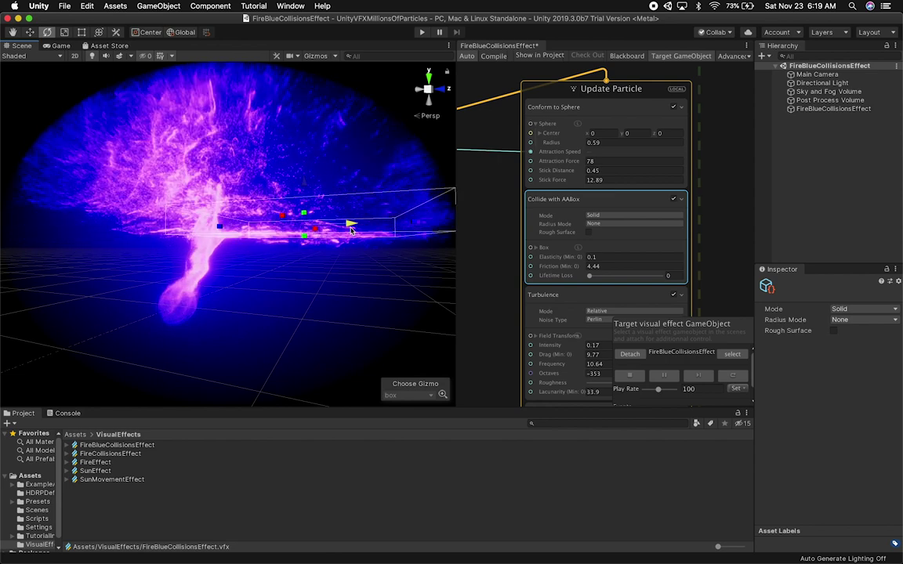
# Set the AABox collision's friction to 4.89 and lifetime loss to about 0.397, and slide the box back over the fire
pyautogui.moveTo(560, 269)
pyautogui.mouseDown()
pyautogui.moveTo(546, 269)
pyautogui.moveTo(569, 268)
pyautogui.mouseUp()
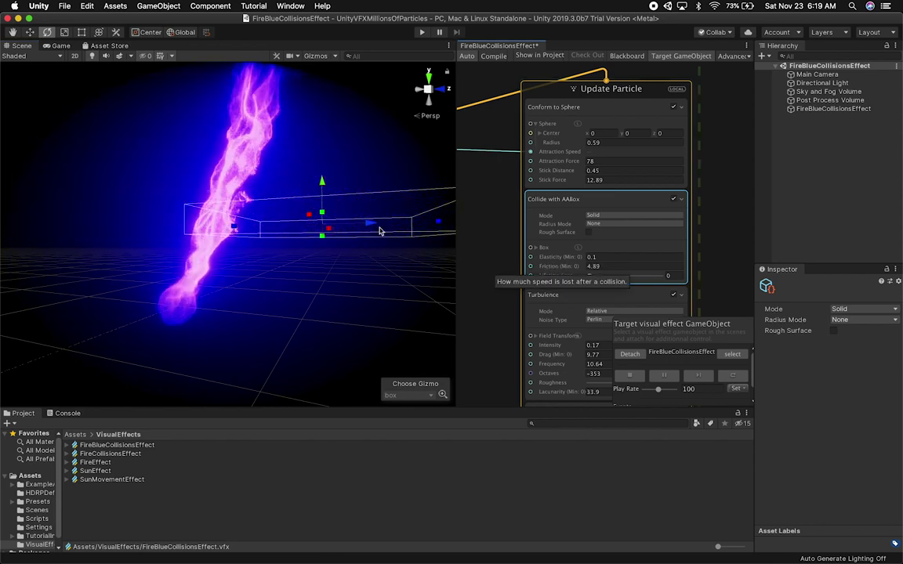
pyautogui.moveTo(591, 277); pyautogui.dragTo(621, 278)
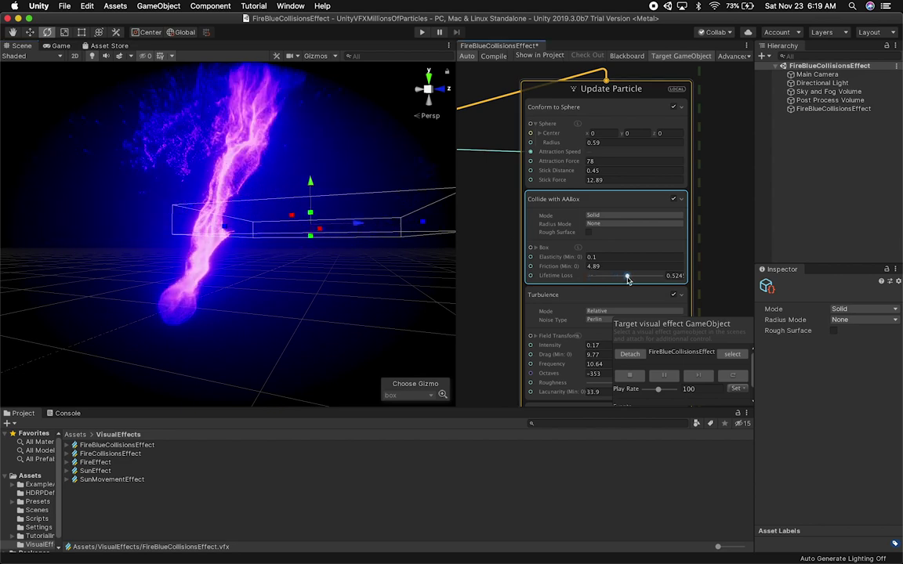
pyautogui.moveTo(364, 227); pyautogui.dragTo(326, 227)
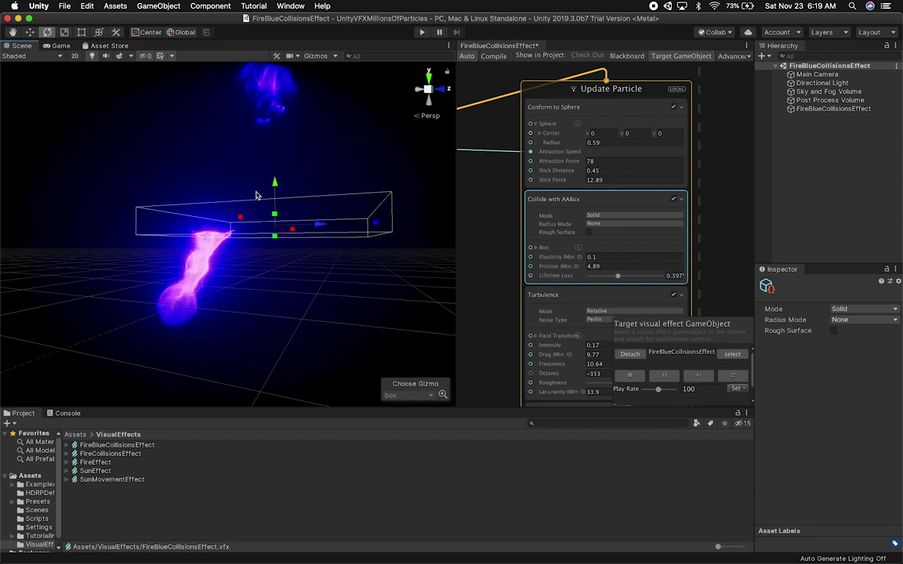
# Adjust the AABox collision box's height, flatten it by lowering its top face, and preview the fire in the Game view
pyautogui.moveTo(245, 229)
pyautogui.keyDown('alt'); pyautogui.mouseDown()
pyautogui.moveTo(241, 261)
pyautogui.moveTo(250, 243)
pyautogui.mouseUp(); pyautogui.keyUp('alt')
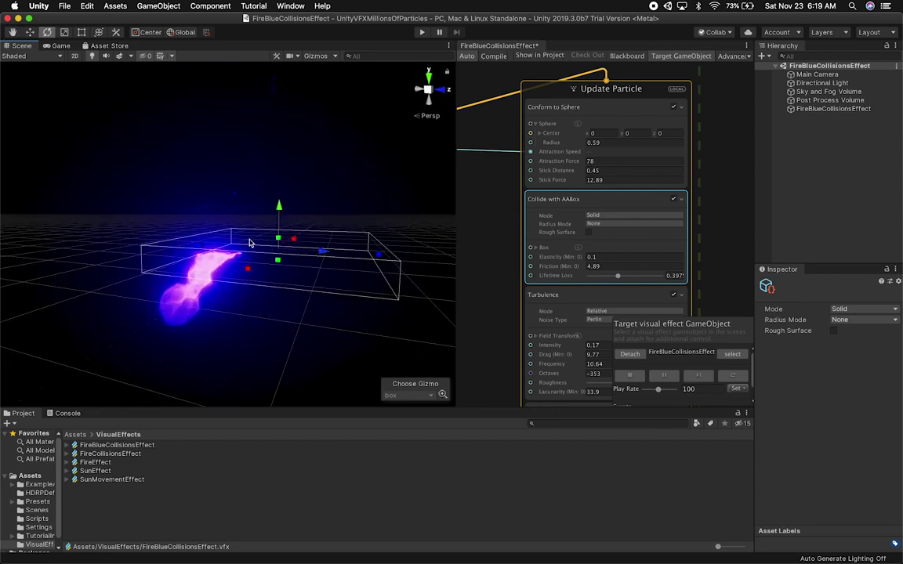
pyautogui.moveTo(279, 210); pyautogui.dragTo(281, 169)
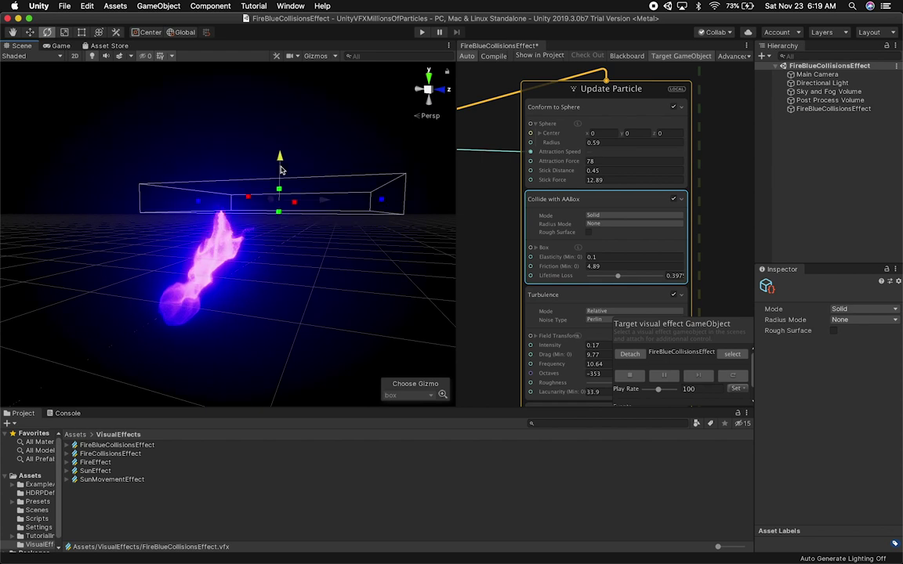
pyautogui.click(61, 45)
pyautogui.click(96, 45)
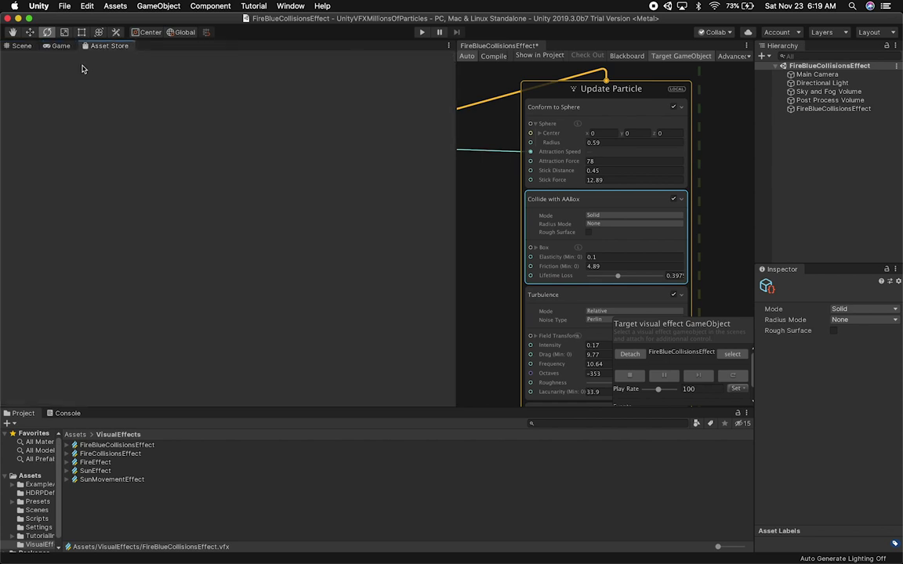
pyautogui.click(22, 46)
pyautogui.moveTo(279, 191); pyautogui.dragTo(274, 214)
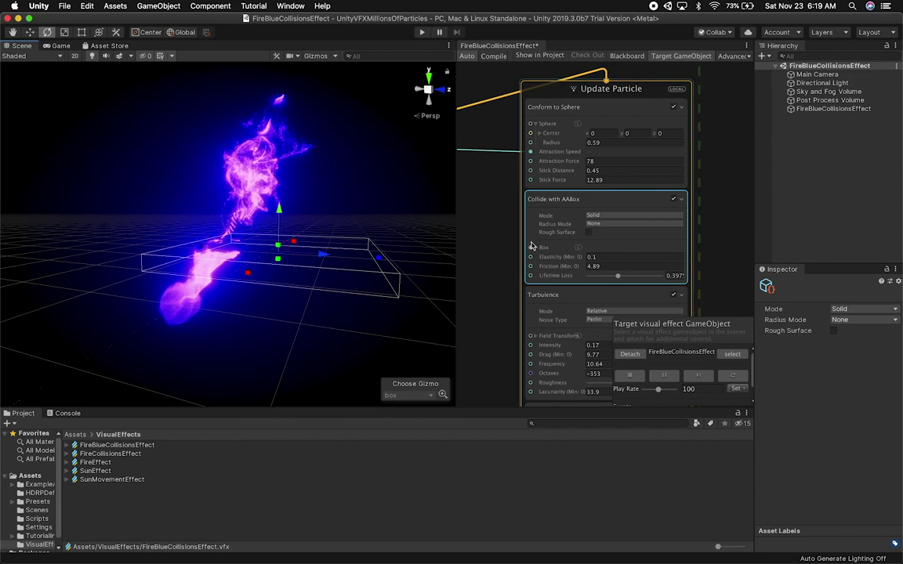
pyautogui.keyDown('alt'); pyautogui.moveTo(203, 161); pyautogui.dragTo(184, 100); pyautogui.keyUp('alt')
pyautogui.click(56, 48)
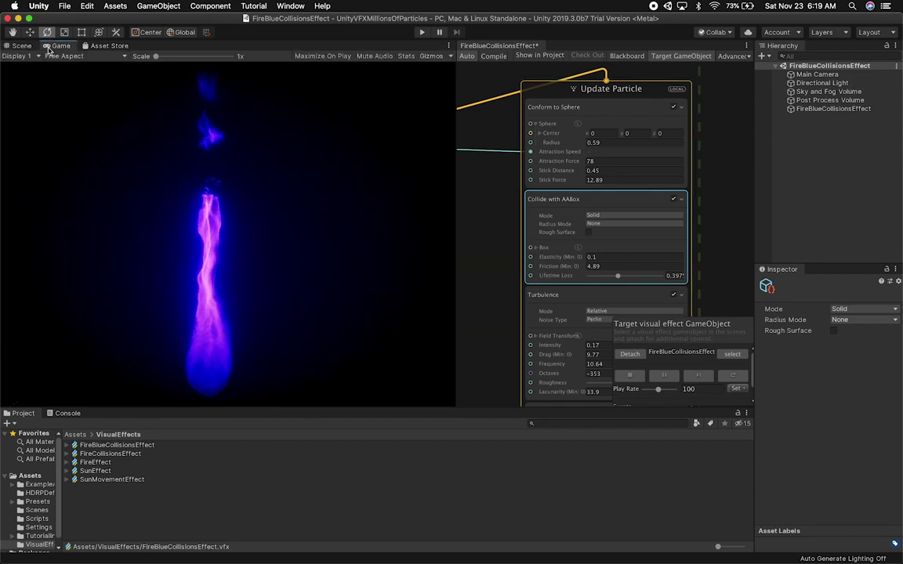
# Dock the Scene view beside the Game view to raise the AABox collision box, and return the Scene view to the tab group
pyautogui.moveTo(24, 46); pyautogui.dragTo(437, 339)
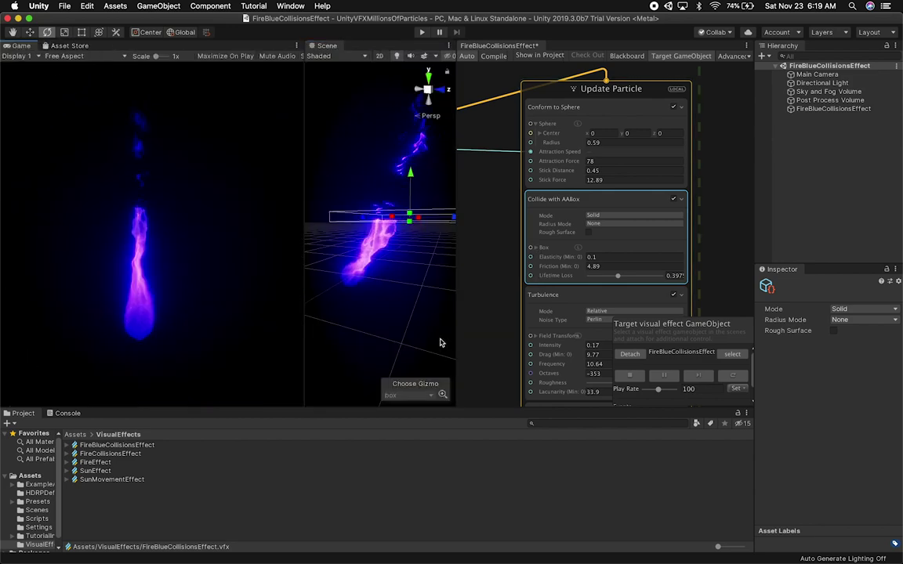
pyautogui.moveTo(409, 208); pyautogui.dragTo(398, 172)
pyautogui.moveTo(324, 45); pyautogui.dragTo(266, 51)
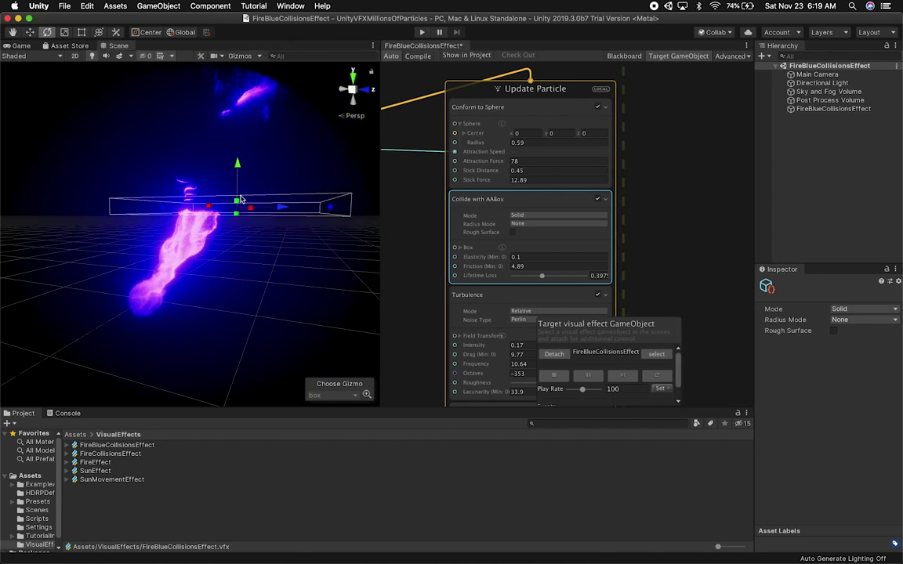
# Shorten the AABox collision box along Z, set its lifetime loss to about 0.158, and preview the fire in the Game view
pyautogui.keyDown('alt'); pyautogui.moveTo(285, 250); pyautogui.dragTo(326, 240); pyautogui.keyUp('alt')
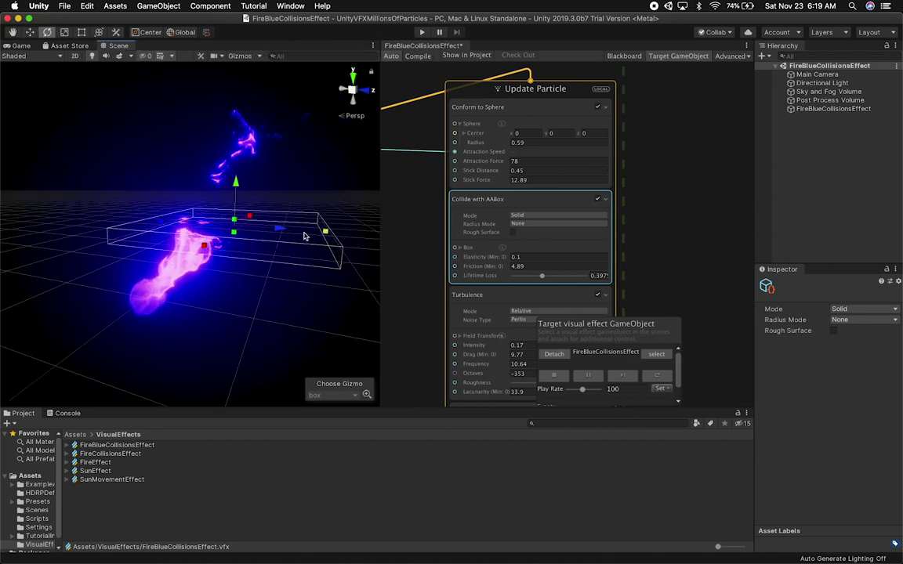
pyautogui.moveTo(237, 246); pyautogui.dragTo(223, 246)
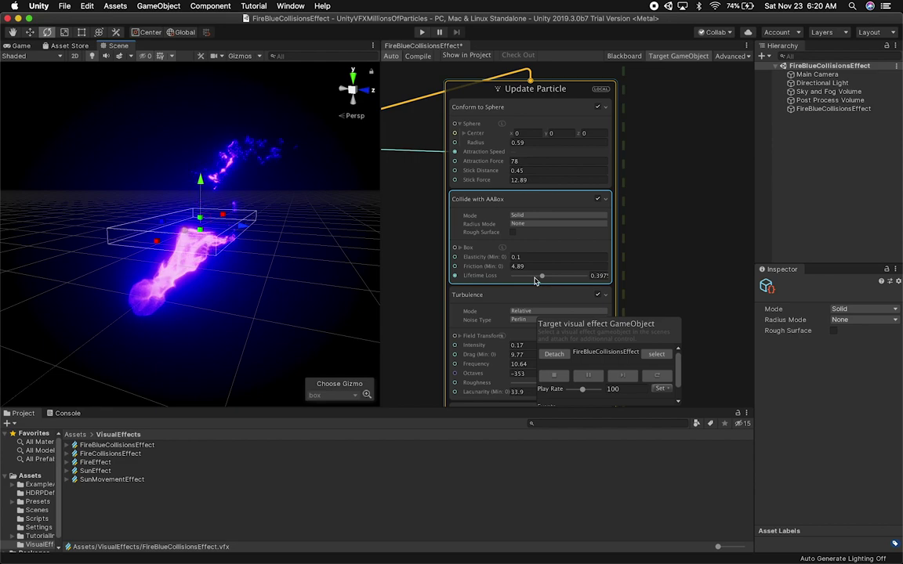
pyautogui.moveTo(526, 278); pyautogui.dragTo(525, 279)
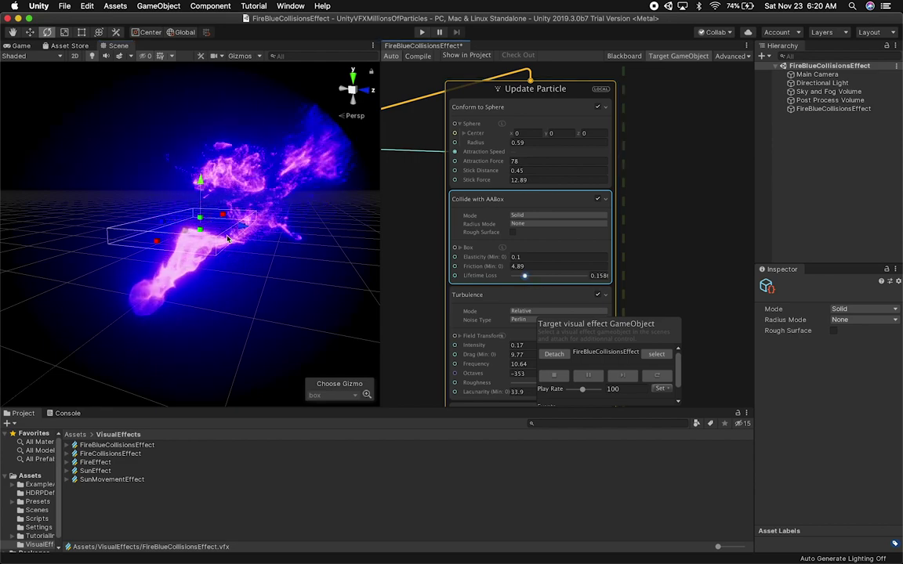
pyautogui.click(17, 45)
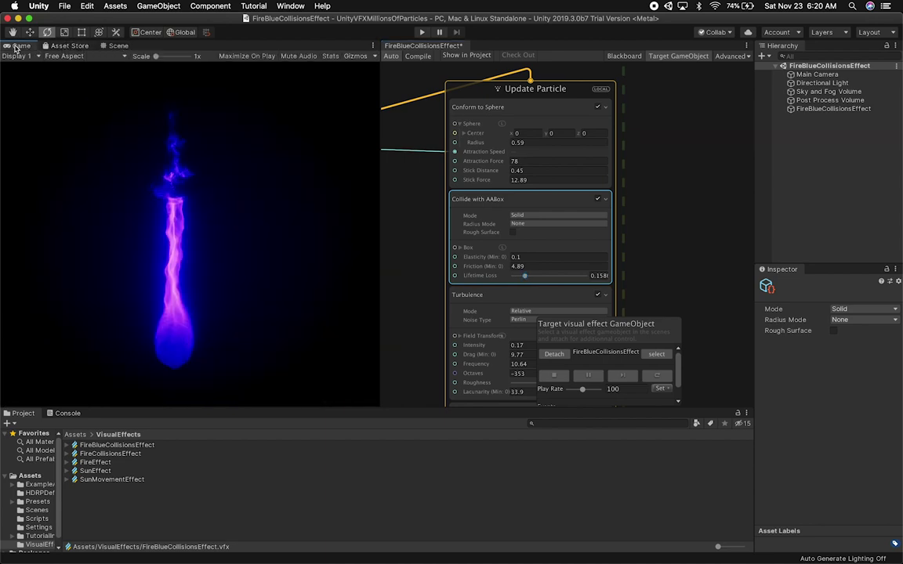
pyautogui.click(122, 47)
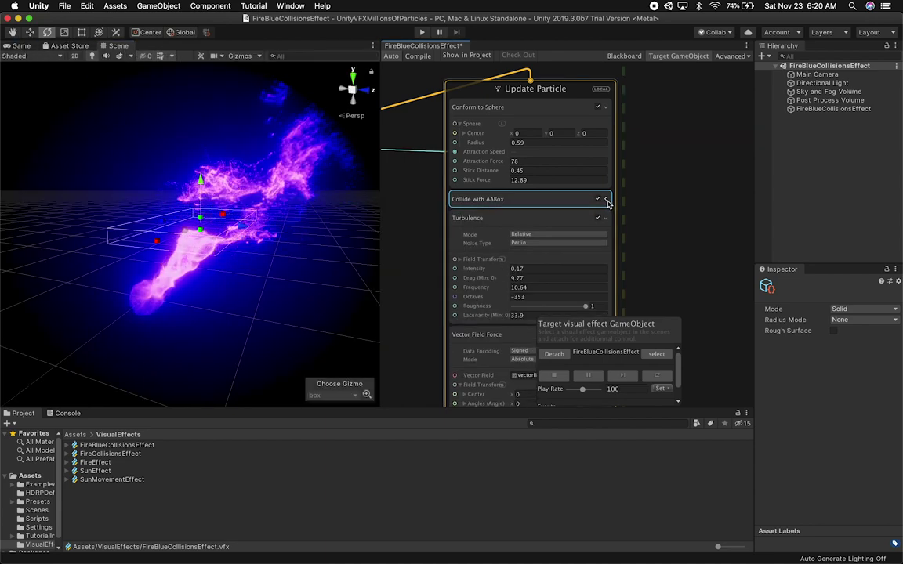
# Replace the Collide with AABox block with a Collide with Cylinder block above Turbulence in the Update Particle context
pyautogui.press('super+z')
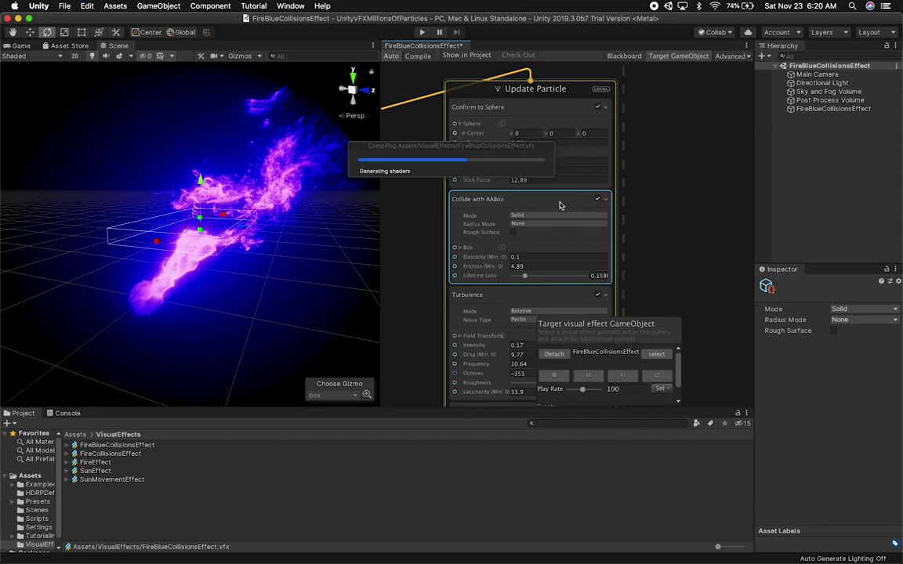
pyautogui.click(526, 194)
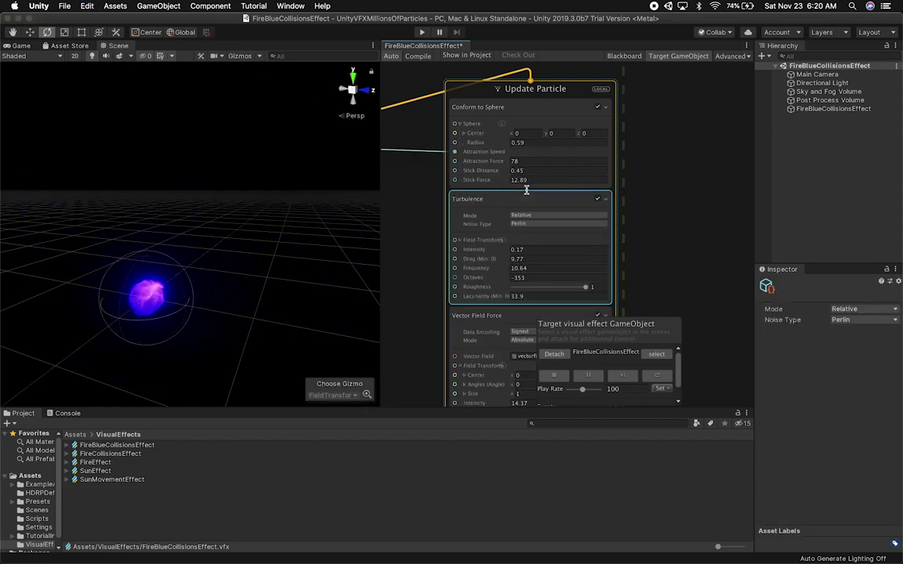
pyautogui.press('space')
pyautogui.click(505, 228)
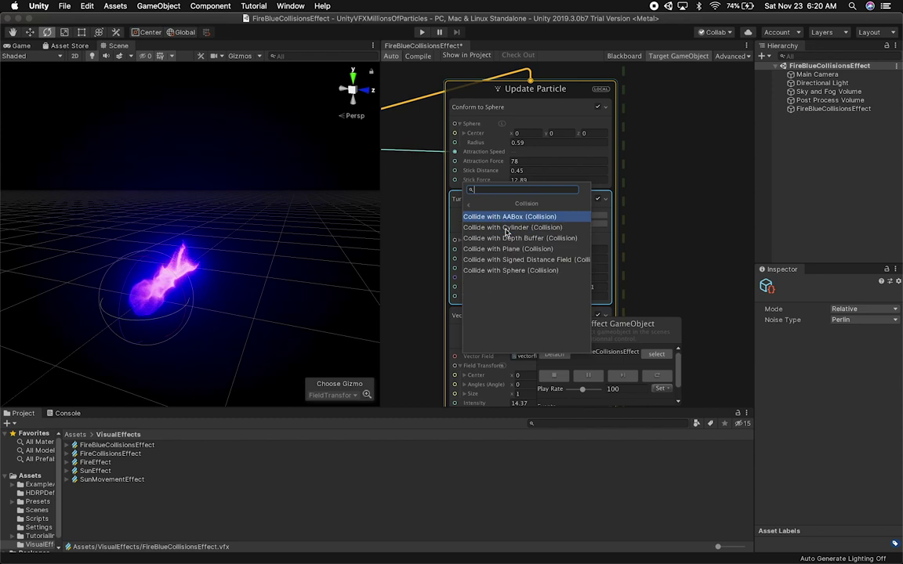
pyautogui.click(508, 228)
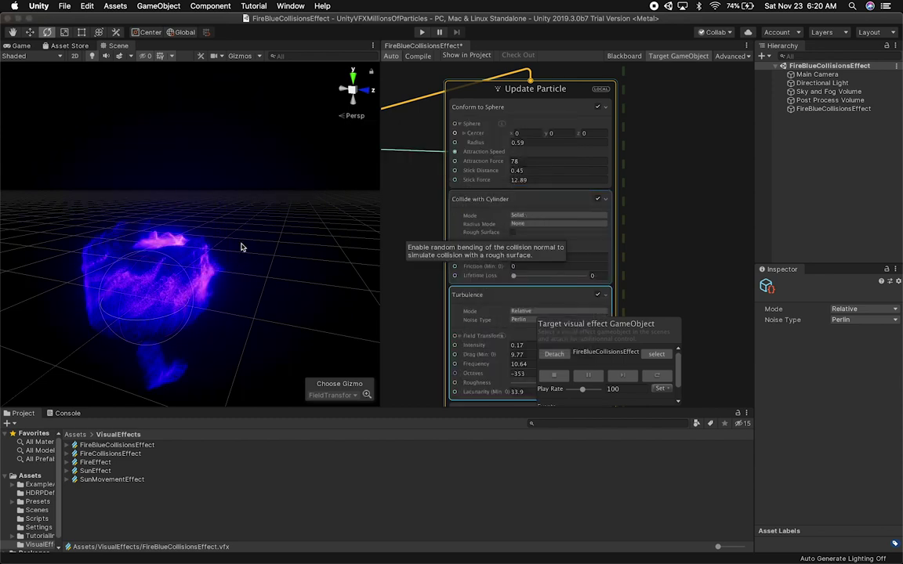
# Shrink the Collide with Cylinder block's radius and adjust the cylinder's height around the fire's base, and preview it in the Game view
pyautogui.keyDown('alt'); pyautogui.moveTo(178, 308); pyautogui.dragTo(282, 270); pyautogui.keyUp('alt')
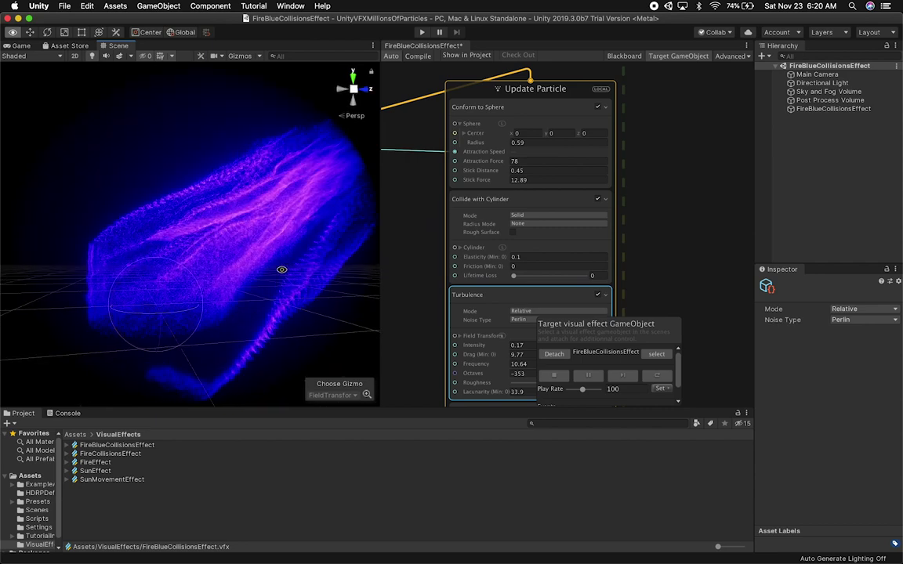
pyautogui.click(469, 200)
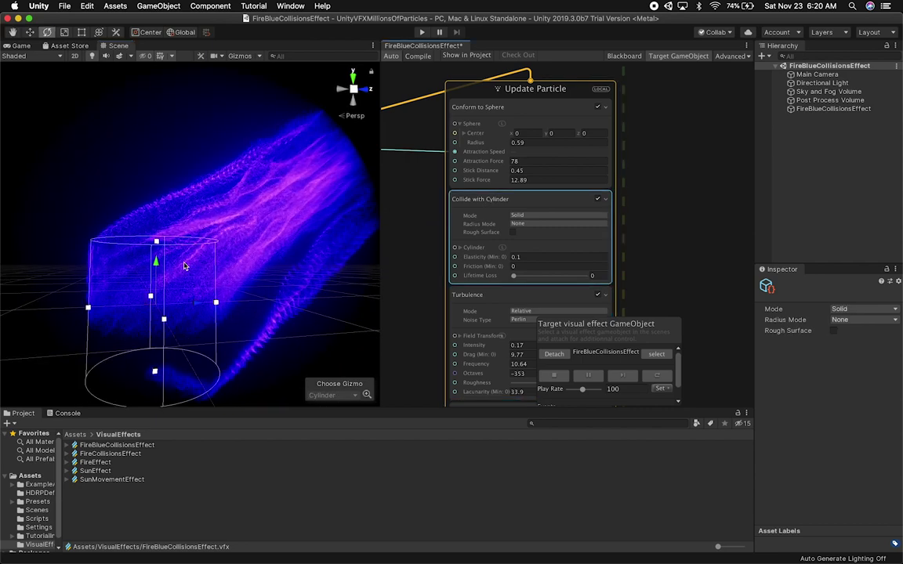
pyautogui.moveTo(216, 305); pyautogui.dragTo(172, 313)
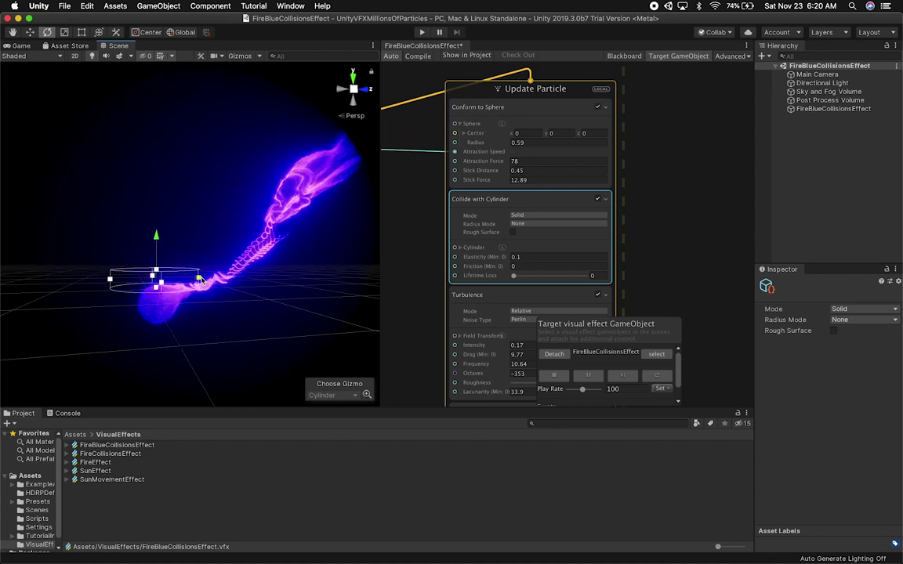
pyautogui.keyDown('alt'); pyautogui.moveTo(179, 293); pyautogui.dragTo(170, 308); pyautogui.keyUp('alt')
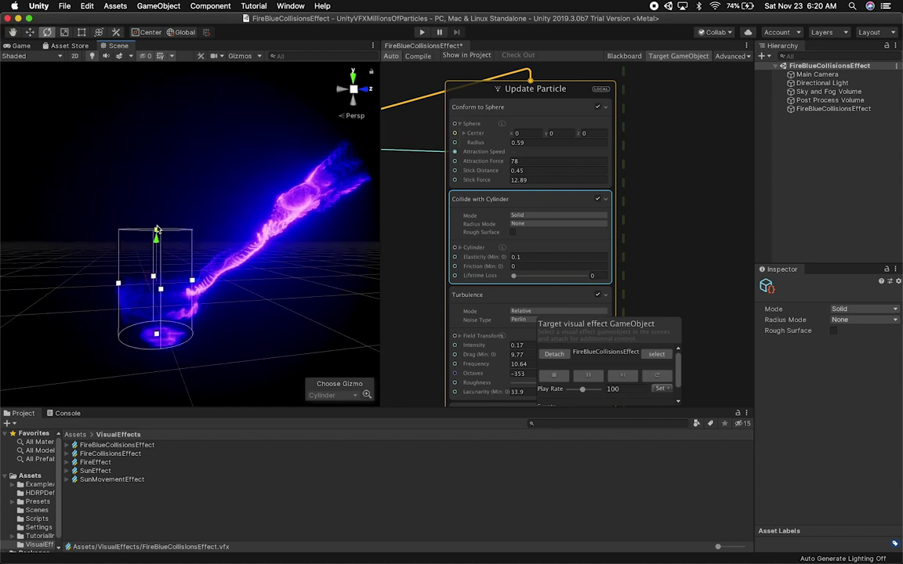
pyautogui.click(19, 46)
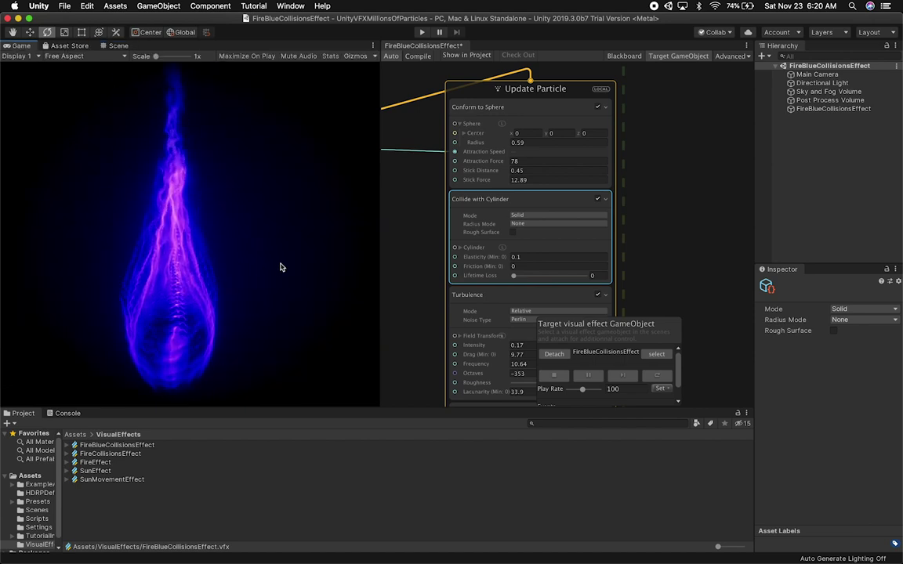
# Narrow the collision cylinder further, shift it slightly along the Z axis, and check the fire in the Game view
pyautogui.click(117, 46)
pyautogui.moveTo(156, 292); pyautogui.dragTo(197, 281)
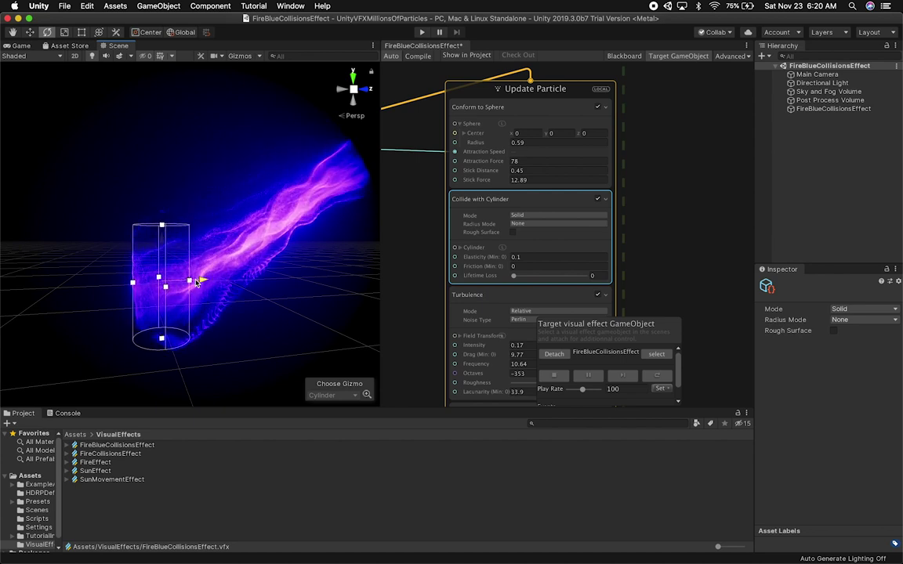
pyautogui.click(16, 45)
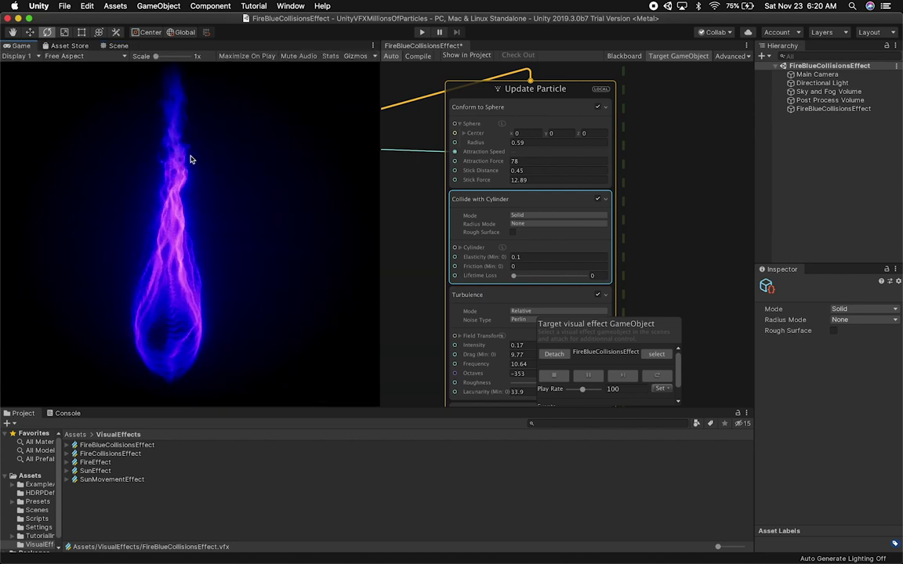
# Set the particle size in the output context's Set Size block to -0.013, after trying -0.02
pyautogui.keyDown('alt'); pyautogui.moveTo(660, 228); pyautogui.dragTo(644, 113); pyautogui.keyUp('alt')
pyautogui.keyDown('alt'); pyautogui.moveTo(697, 183); pyautogui.dragTo(733, 92); pyautogui.keyUp('alt')
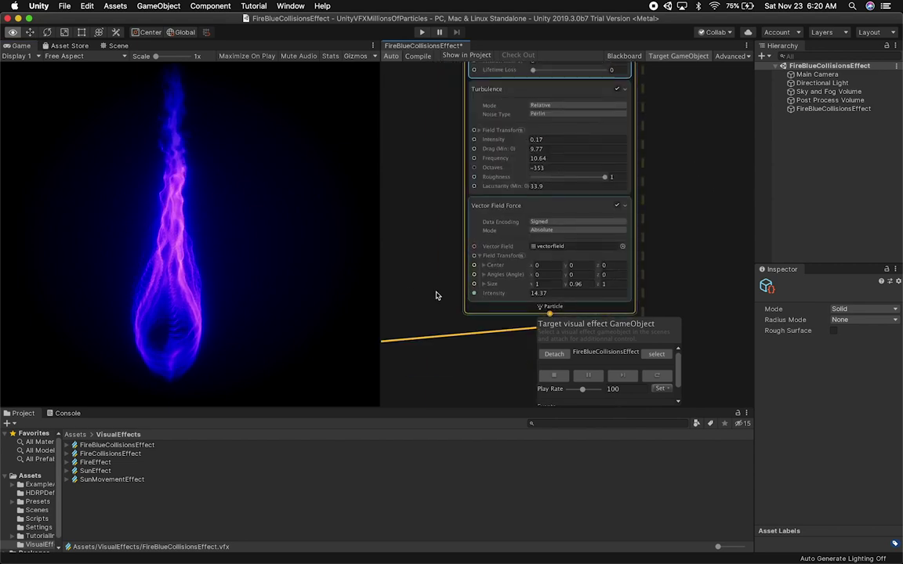
pyautogui.keyDown('alt'); pyautogui.moveTo(438, 295); pyautogui.dragTo(605, 73); pyautogui.keyUp('alt')
pyautogui.keyDown('alt'); pyautogui.moveTo(611, 251); pyautogui.dragTo(646, 112); pyautogui.keyUp('alt')
pyautogui.click(527, 148)
pyautogui.press('BackSpace')
pyautogui.write('2')
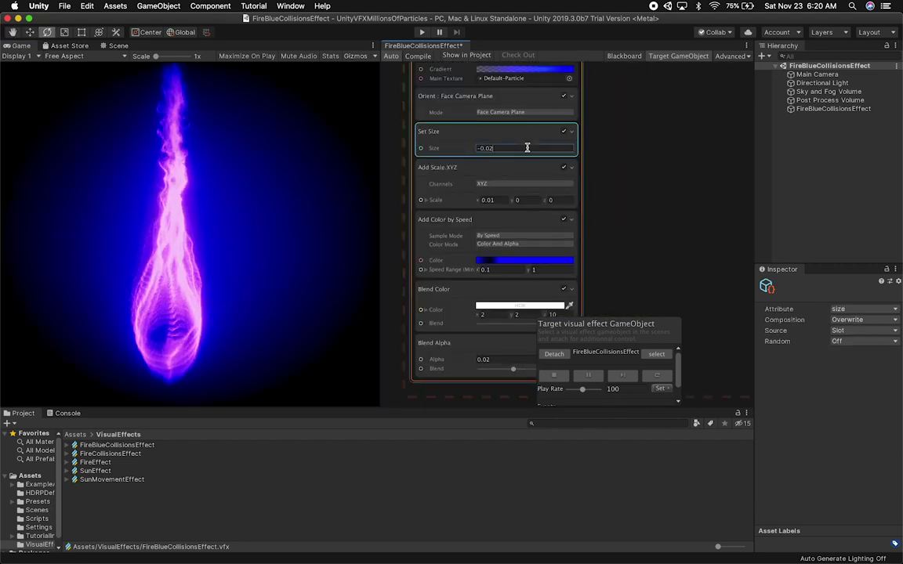
pyautogui.press('BackSpace')
pyautogui.write('13')
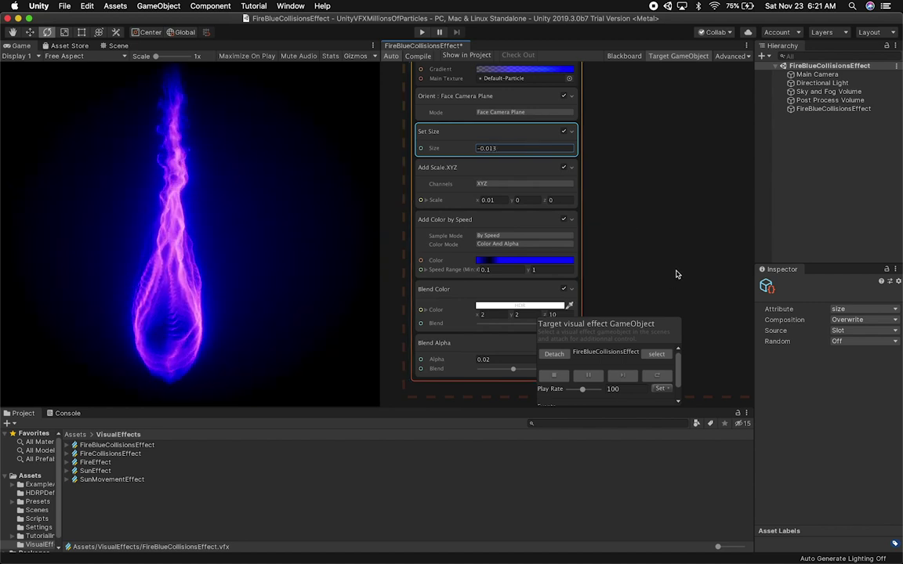
# Lower the Blend value of the Blend Alpha block to about 0.35
pyautogui.keyDown('alt'); pyautogui.moveTo(667, 275); pyautogui.dragTo(675, 214); pyautogui.keyUp('alt')
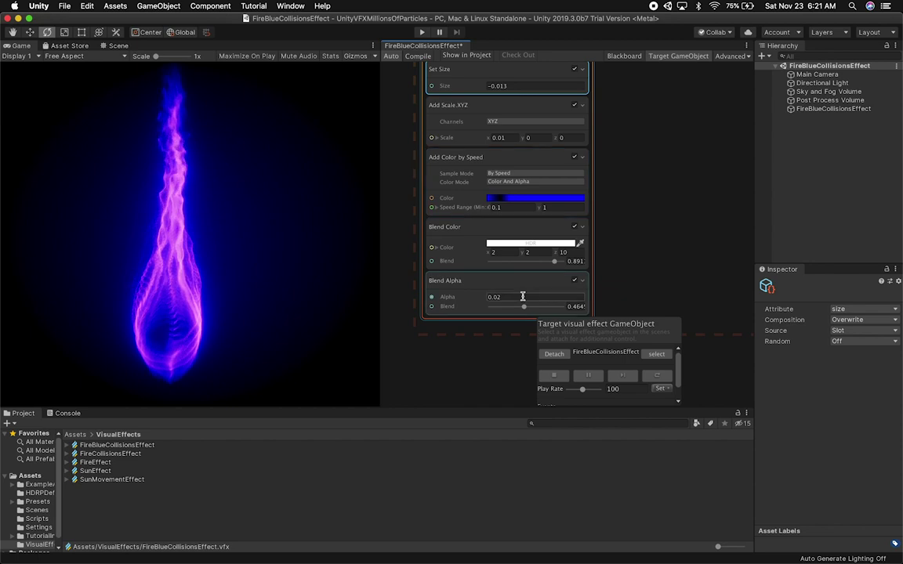
pyautogui.moveTo(524, 308)
pyautogui.mouseDown()
pyautogui.moveTo(534, 309)
pyautogui.moveTo(501, 310)
pyautogui.moveTo(515, 310)
pyautogui.mouseUp()
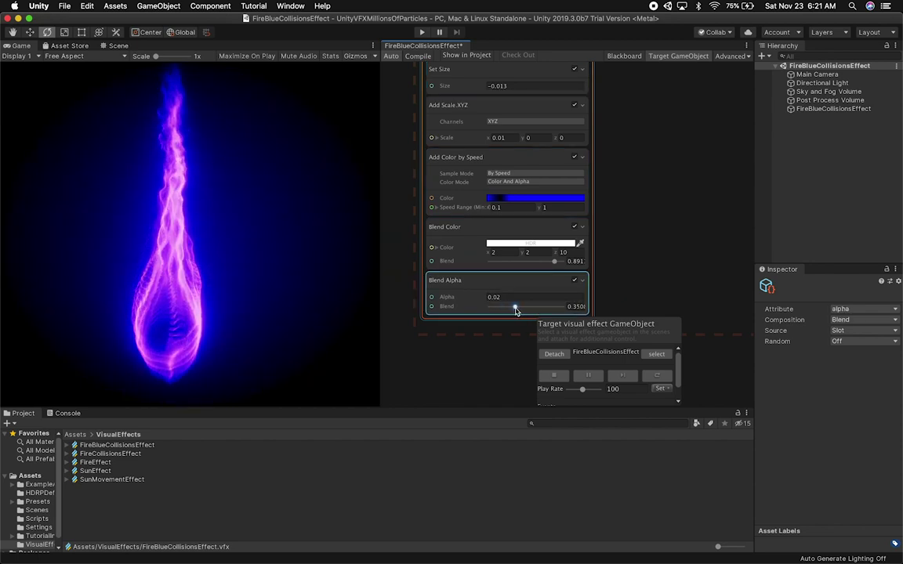
# Narrow the Collide with Cylinder block's cylinder and move it down along the Y axis, and check the fire in the Game view
pyautogui.keyDown('alt'); pyautogui.moveTo(674, 72); pyautogui.dragTo(672, 227); pyautogui.keyUp('alt')
pyautogui.moveTo(683, 107)
pyautogui.keyDown('alt'); pyautogui.mouseDown()
pyautogui.moveTo(655, 229)
pyautogui.moveTo(637, 255)
pyautogui.mouseUp(); pyautogui.keyUp('alt')
pyautogui.click(116, 46)
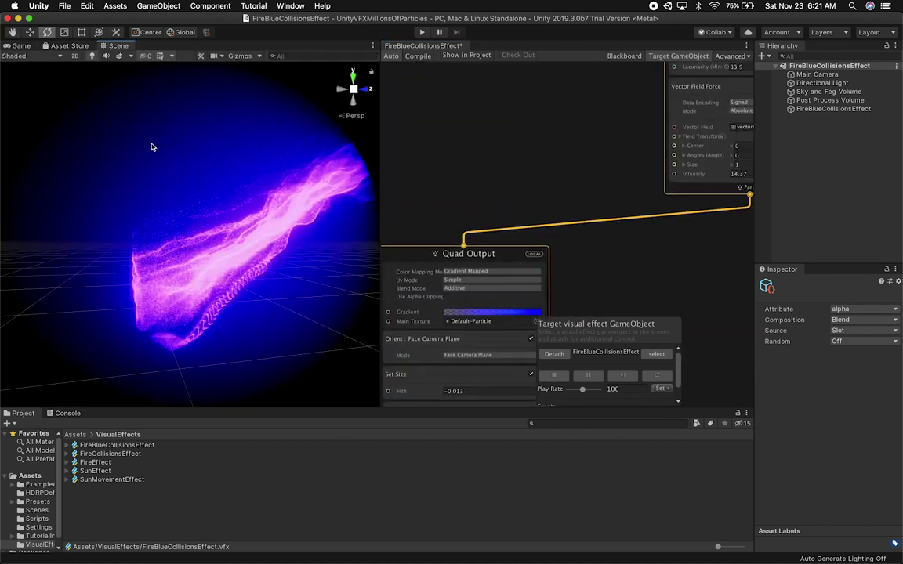
pyautogui.keyDown('alt'); pyautogui.moveTo(635, 100); pyautogui.dragTo(540, 235); pyautogui.keyUp('alt')
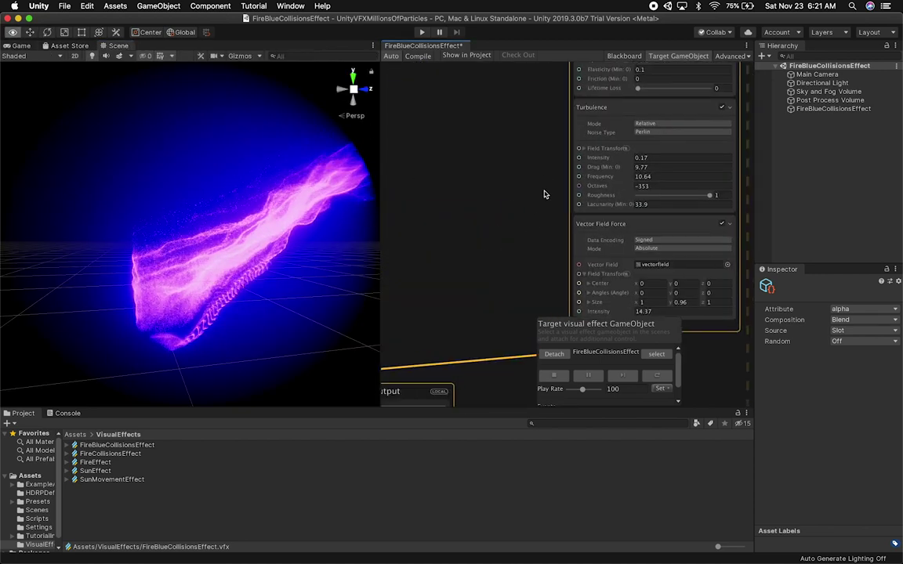
pyautogui.keyDown('alt'); pyautogui.moveTo(556, 162); pyautogui.dragTo(499, 221); pyautogui.keyUp('alt')
pyautogui.keyDown('alt'); pyautogui.moveTo(478, 153); pyautogui.dragTo(461, 224); pyautogui.keyUp('alt')
pyautogui.click(519, 157)
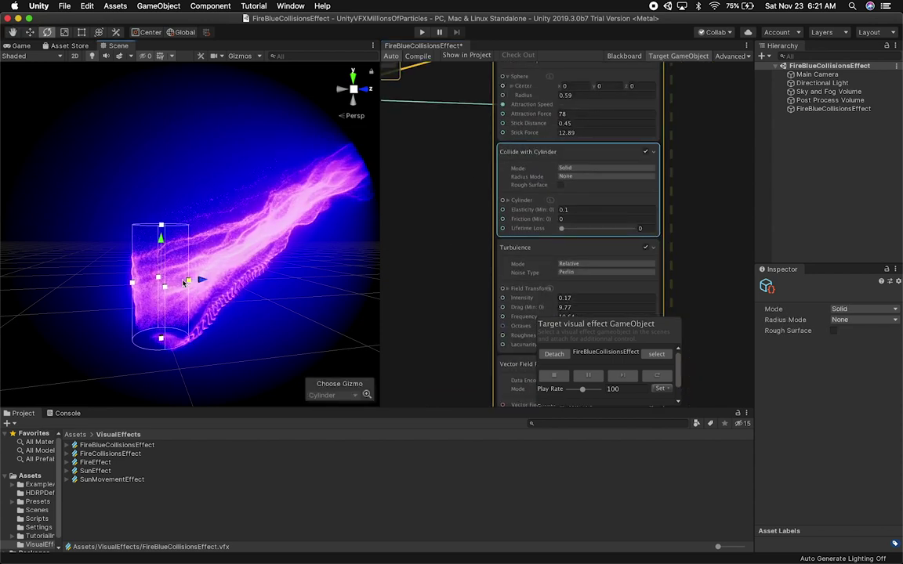
pyautogui.moveTo(189, 280); pyautogui.dragTo(177, 281)
pyautogui.moveTo(161, 237); pyautogui.dragTo(159, 257)
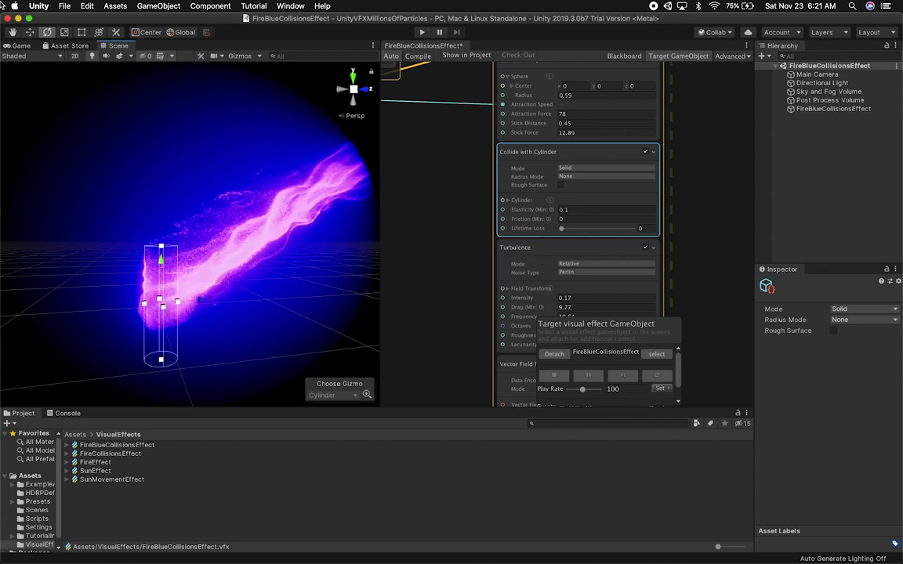
pyautogui.click(22, 46)
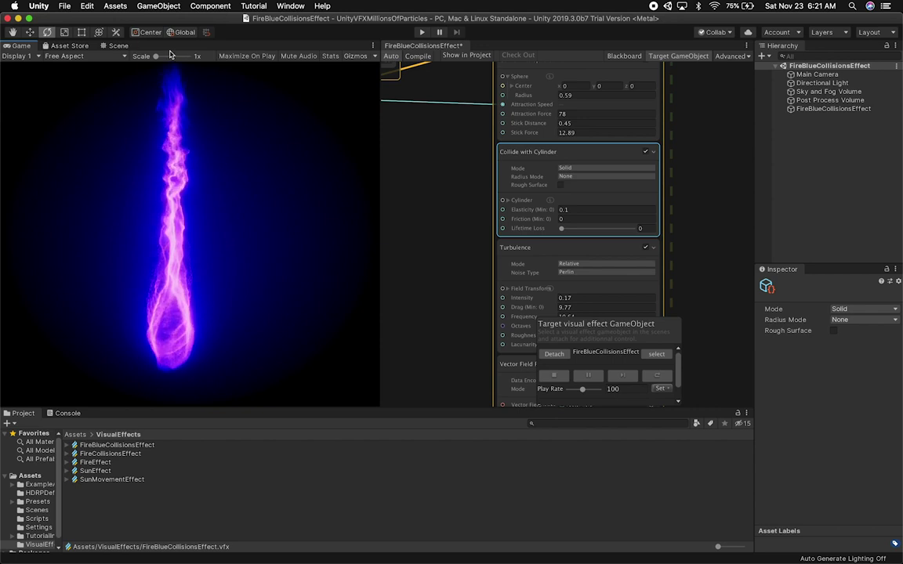
# Widen the collision cylinder slightly around the fire's base, comparing the result between the Scene and Game views
pyautogui.click(112, 46)
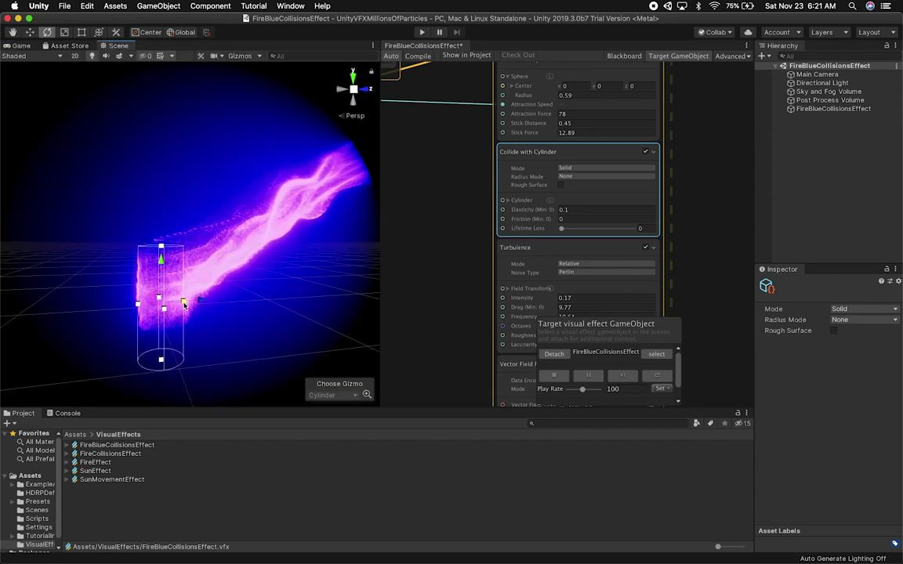
pyautogui.click(22, 46)
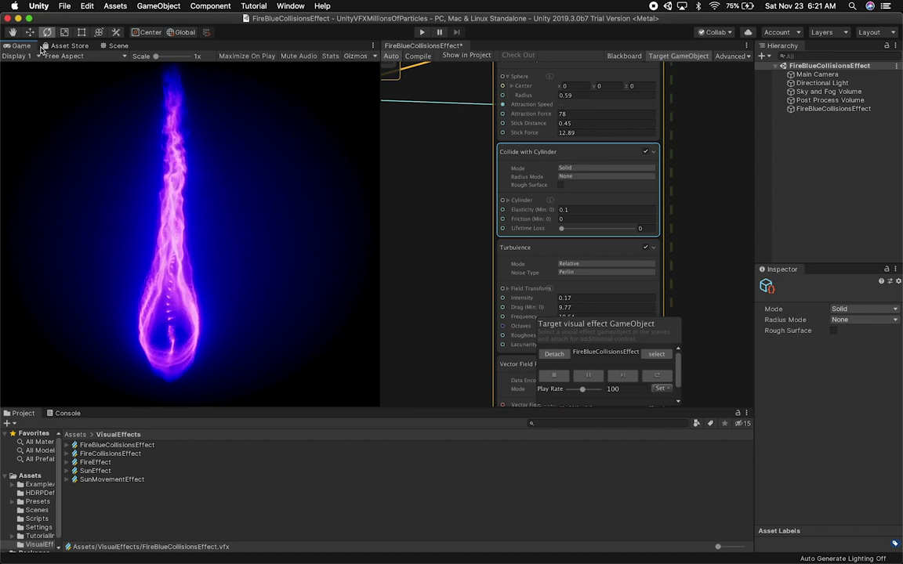
pyautogui.click(116, 46)
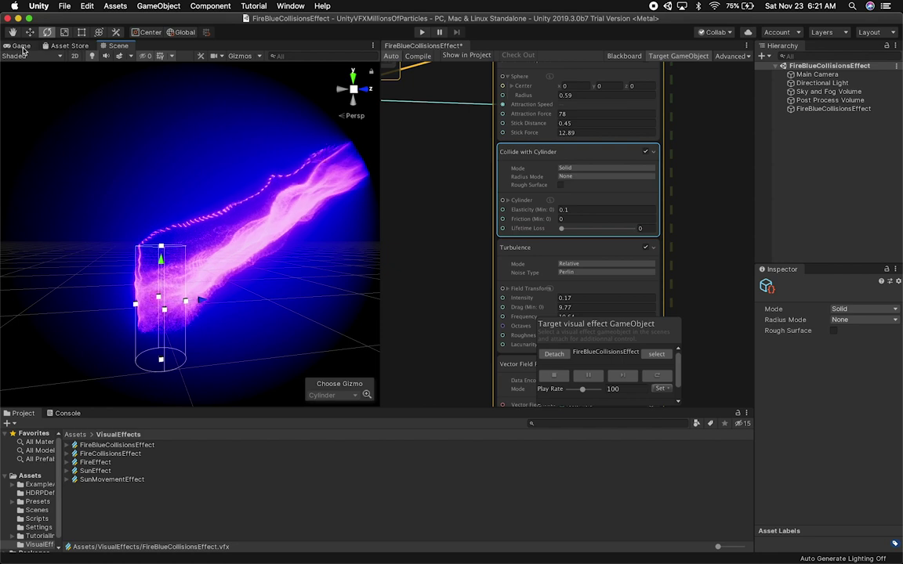
pyautogui.moveTo(703, 209); pyautogui.dragTo(697, 110, button='middle')
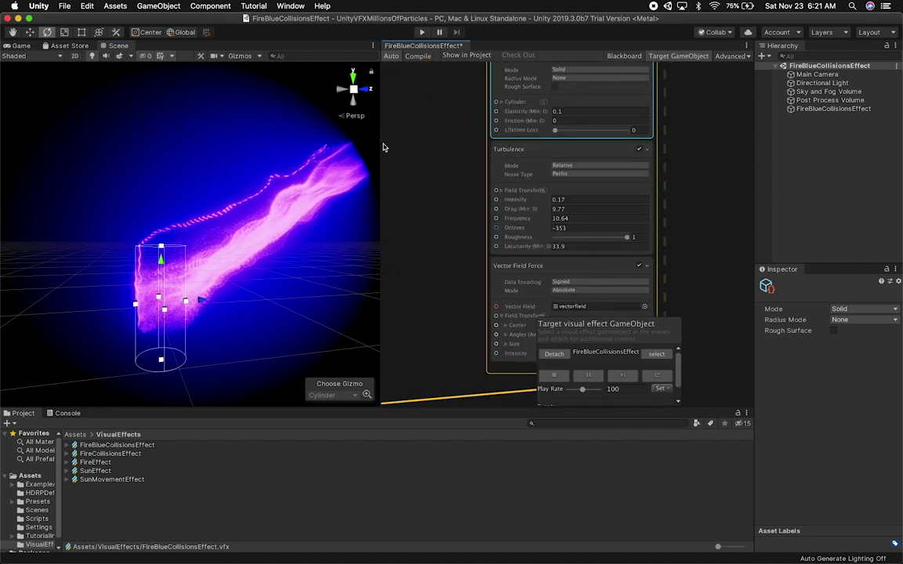
pyautogui.click(21, 45)
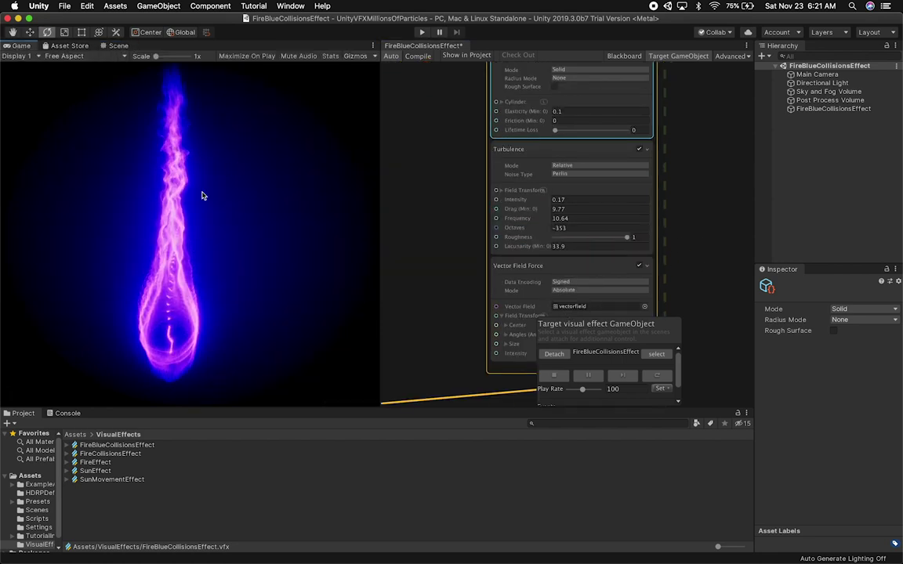
# Try the Value noise type on the Turbulence block, and switch it back to Perlin
pyautogui.keyDown('alt'); pyautogui.moveTo(688, 213); pyautogui.dragTo(692, 127); pyautogui.keyUp('alt')
pyautogui.keyDown('alt'); pyautogui.moveTo(695, 224); pyautogui.dragTo(701, 154); pyautogui.keyUp('alt')
pyautogui.keyDown('alt'); pyautogui.moveTo(508, 243); pyautogui.dragTo(506, 349); pyautogui.keyUp('alt')
pyautogui.keyDown('alt'); pyautogui.moveTo(458, 235); pyautogui.dragTo(451, 298); pyautogui.keyUp('alt')
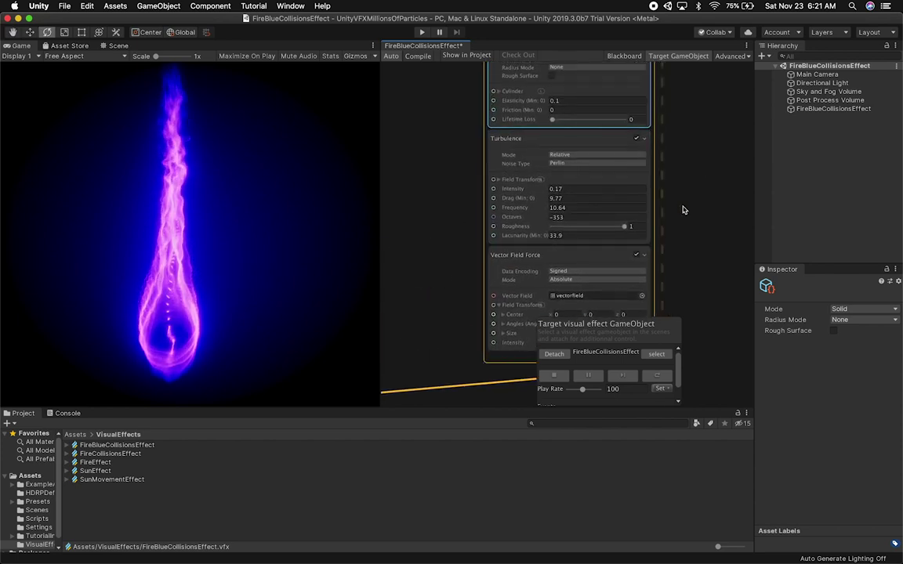
pyautogui.scroll(2, 683, 209)
pyautogui.scroll(1, 684, 210)
pyautogui.keyDown('alt'); pyautogui.moveTo(695, 211); pyautogui.dragTo(724, 212); pyautogui.keyUp('alt')
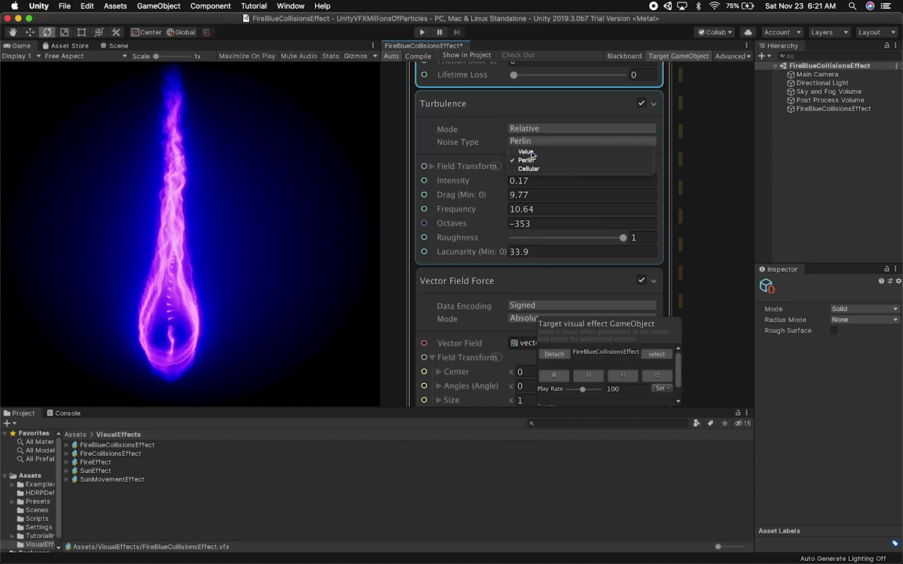
pyautogui.click(544, 160)
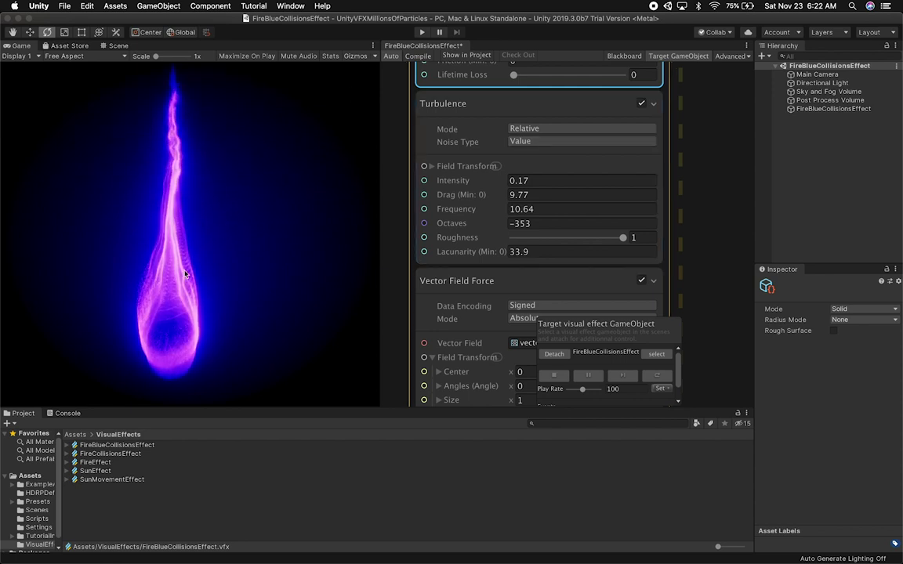
pyautogui.click(531, 143)
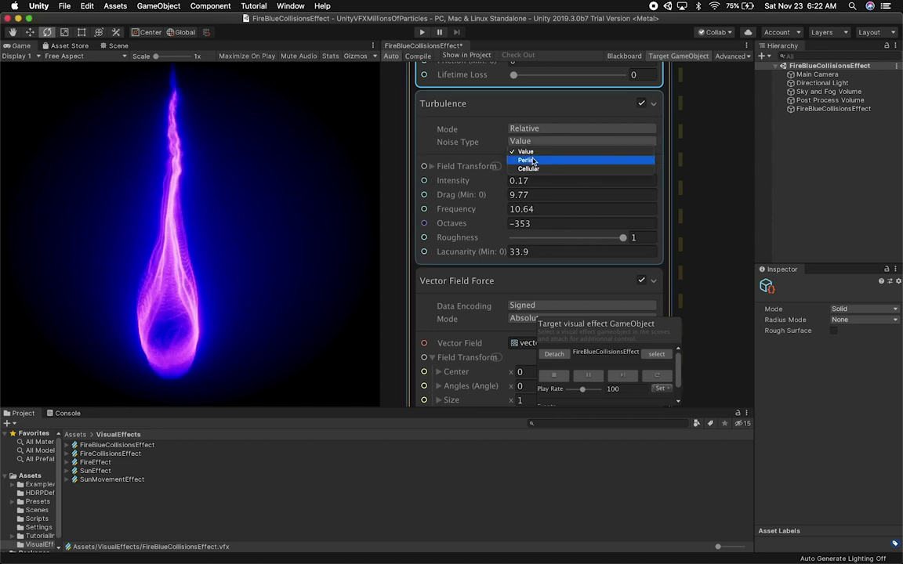
pyautogui.click(524, 157)
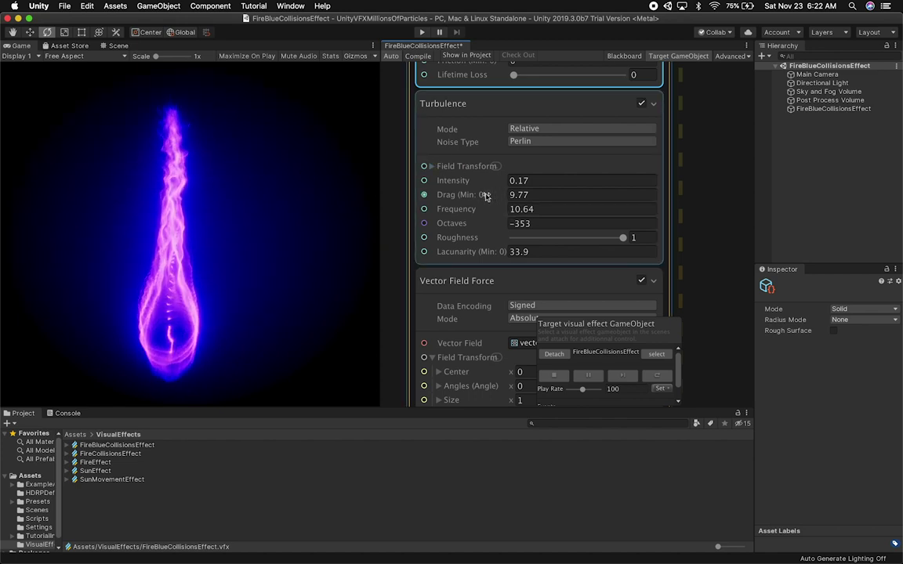
# Try a Turbulence drag of 24.9 and frequencies of 27.57, 8.35 and 11.72, and undo these changes
pyautogui.moveTo(485, 197); pyautogui.dragTo(572, 189)
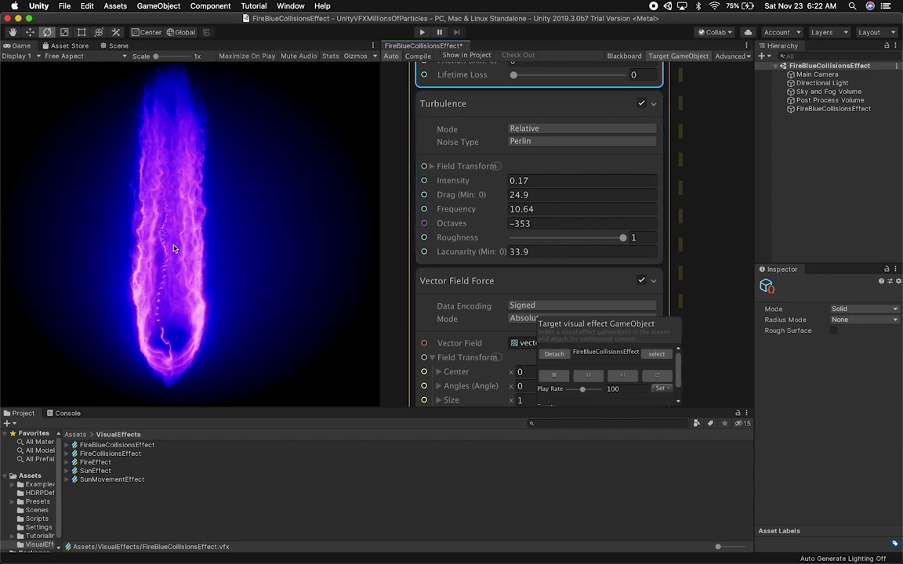
pyautogui.moveTo(470, 210); pyautogui.dragTo(570, 212)
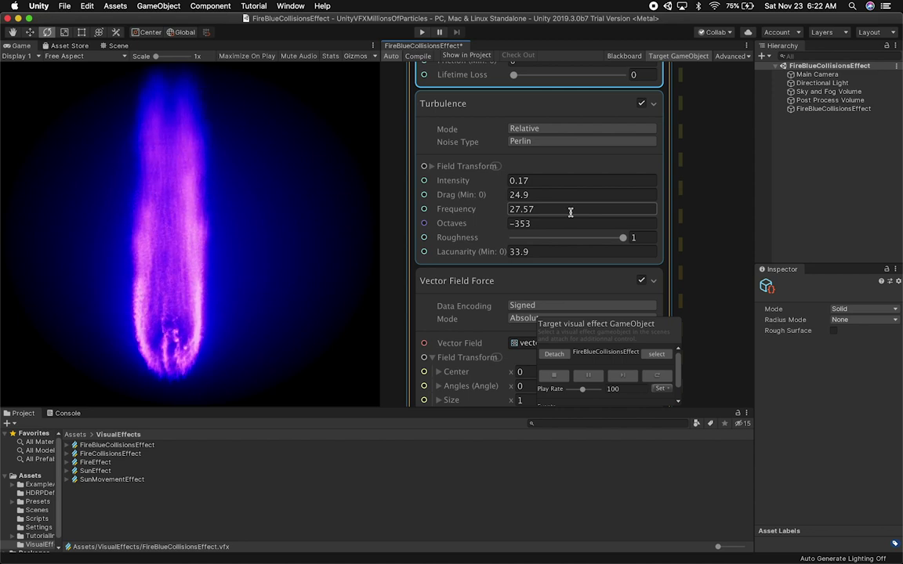
pyautogui.moveTo(473, 212)
pyautogui.mouseDown()
pyautogui.moveTo(445, 211)
pyautogui.moveTo(461, 213)
pyautogui.mouseUp()
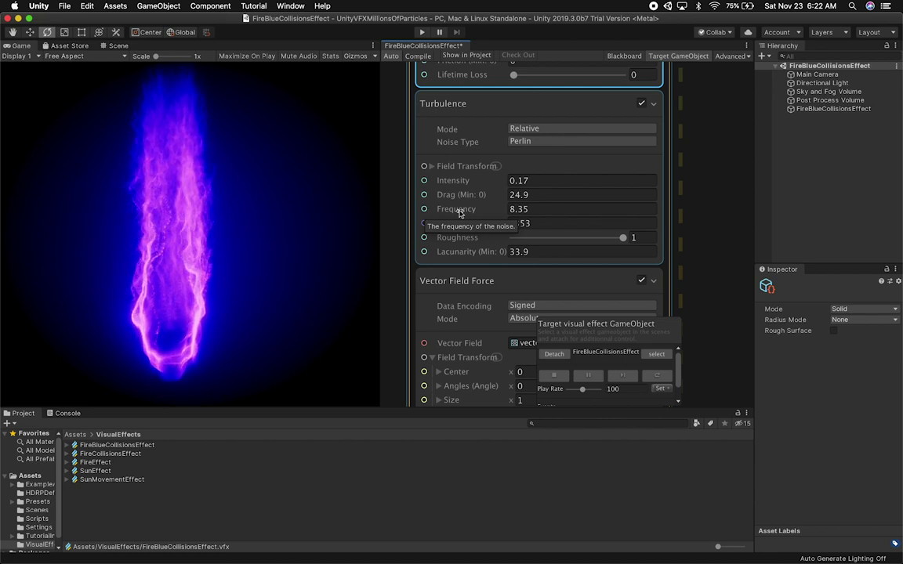
pyautogui.press('super+z')
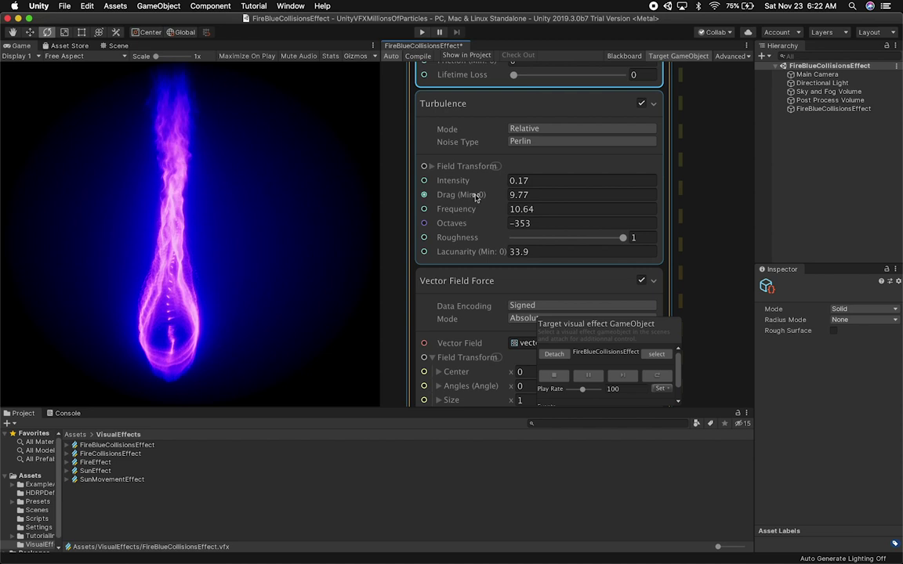
pyautogui.moveTo(474, 209); pyautogui.dragTo(478, 210)
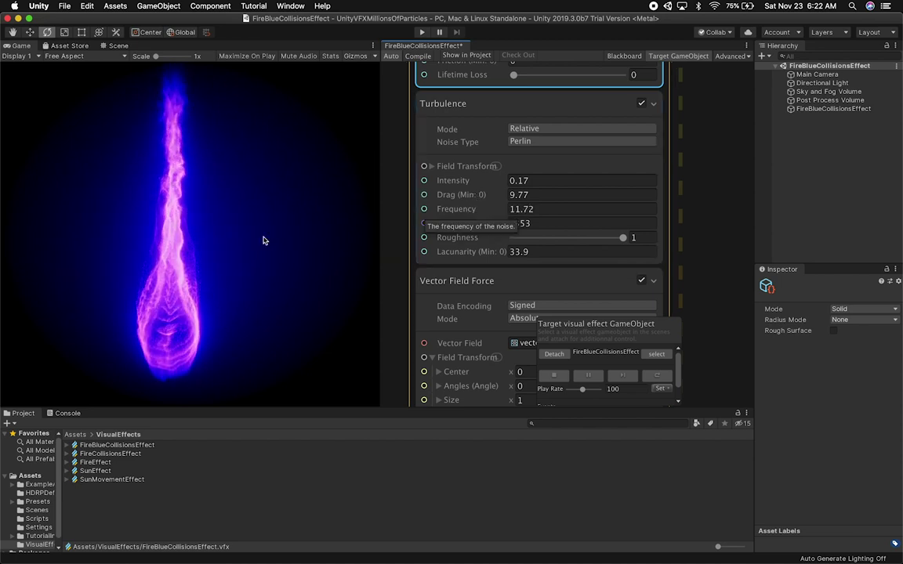
pyautogui.press('super+z')
# Set the Turbulence block's drag to 15, and try an intensity of 0.47 before returning it to 0.17
pyautogui.moveTo(475, 198); pyautogui.dragTo(440, 207)
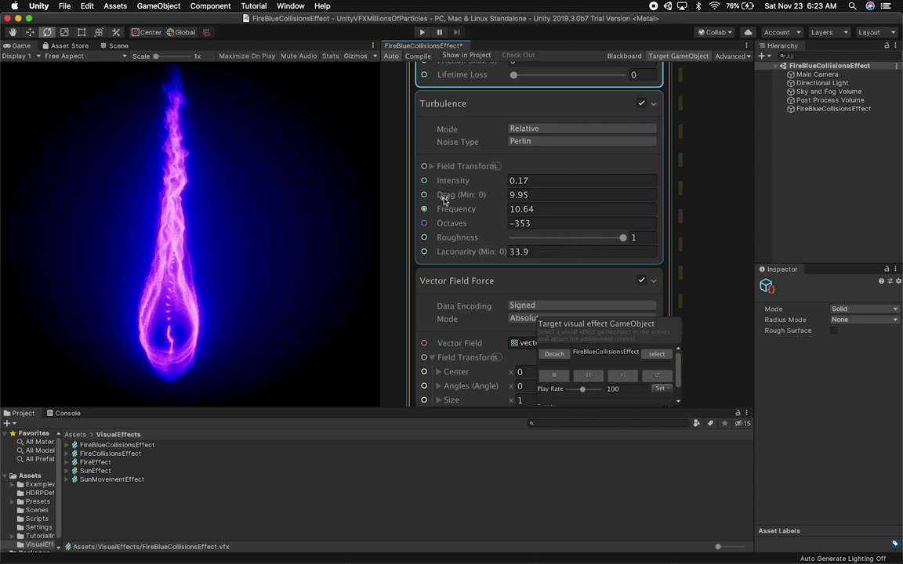
pyautogui.moveTo(452, 197); pyautogui.dragTo(468, 197)
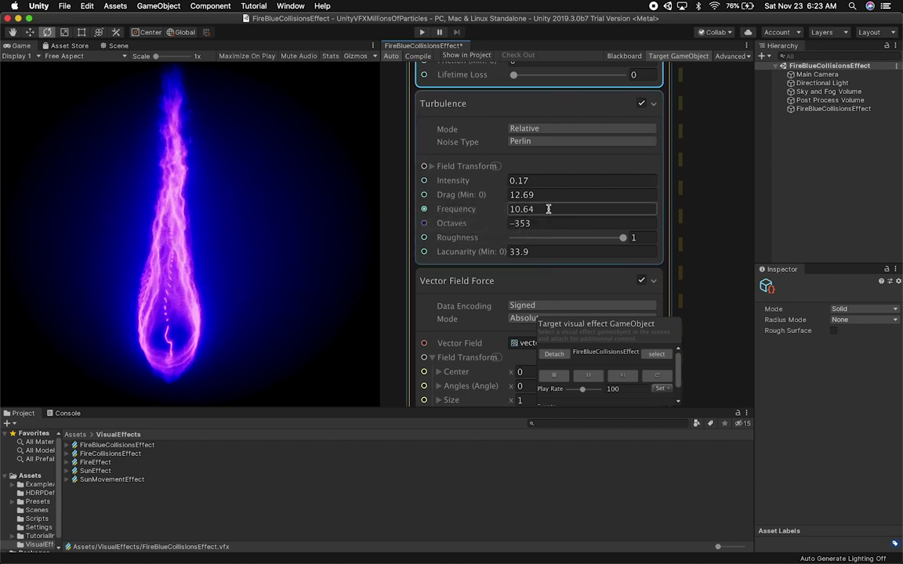
pyautogui.click(553, 199)
pyautogui.write('15')
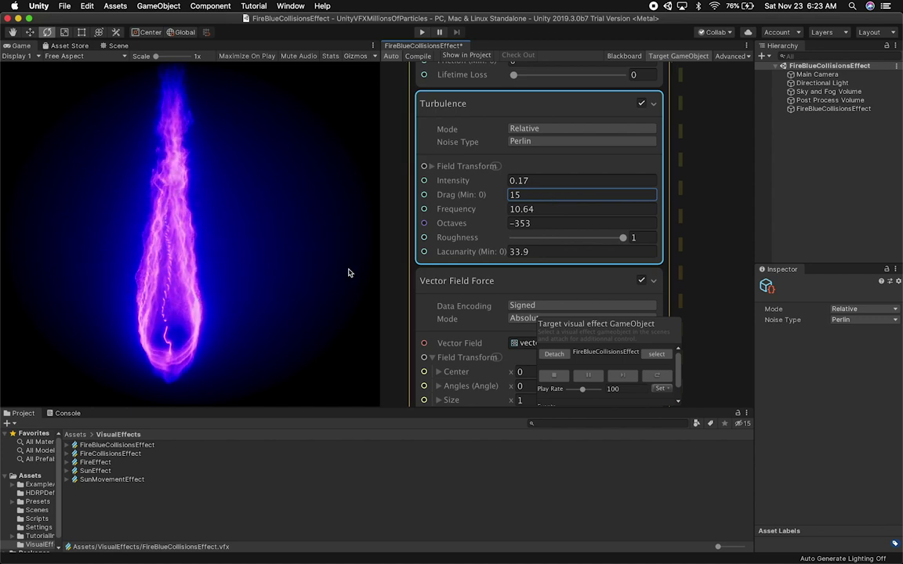
pyautogui.moveTo(467, 181); pyautogui.dragTo(474, 180)
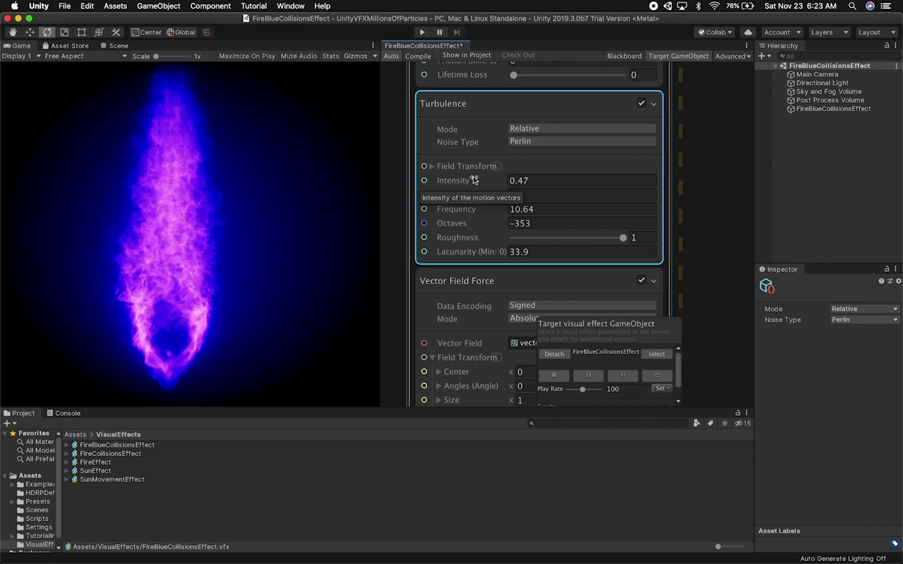
pyautogui.moveTo(473, 181); pyautogui.dragTo(472, 182)
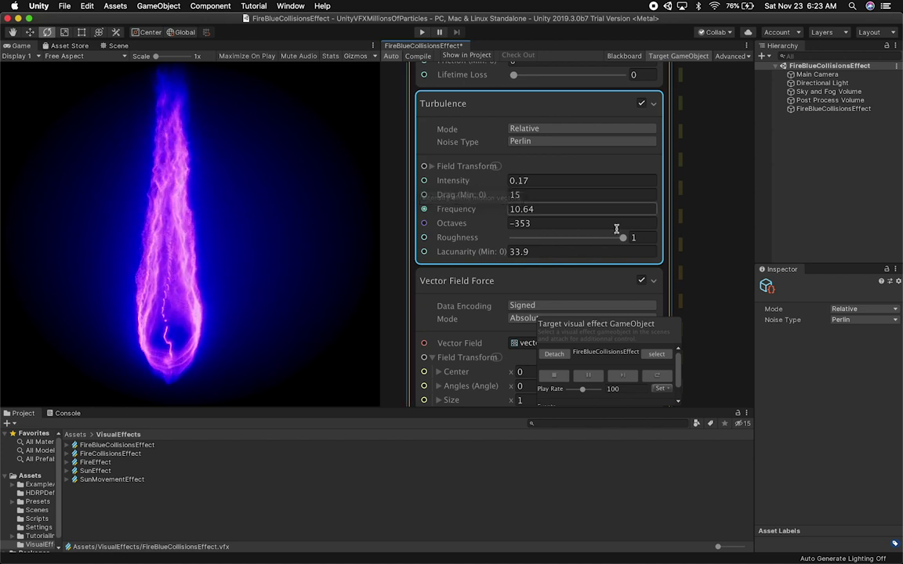
# Set the Turbulence block's roughness to about 0.81 and lacunarity to 40.3, and fine-tune its drag
pyautogui.moveTo(623, 237); pyautogui.dragTo(601, 237)
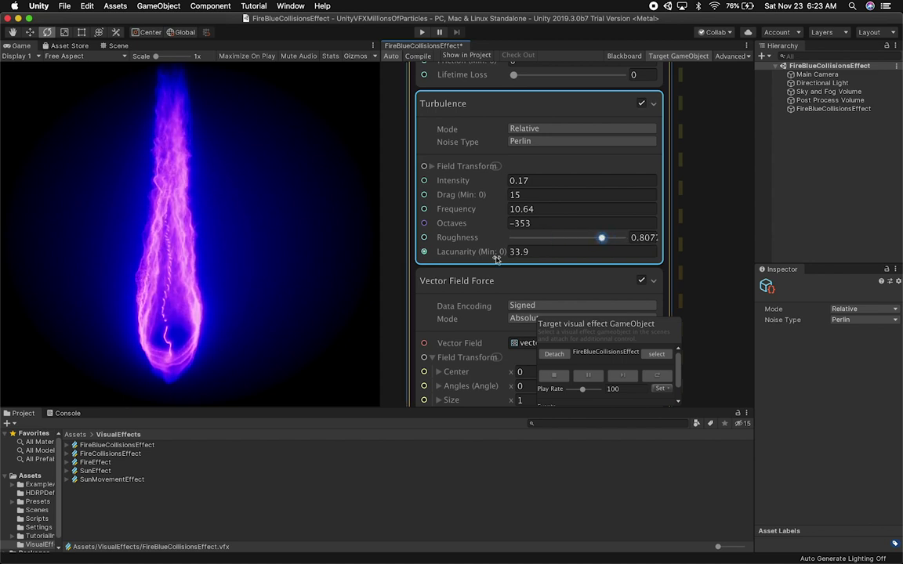
pyautogui.moveTo(488, 255); pyautogui.dragTo(508, 251)
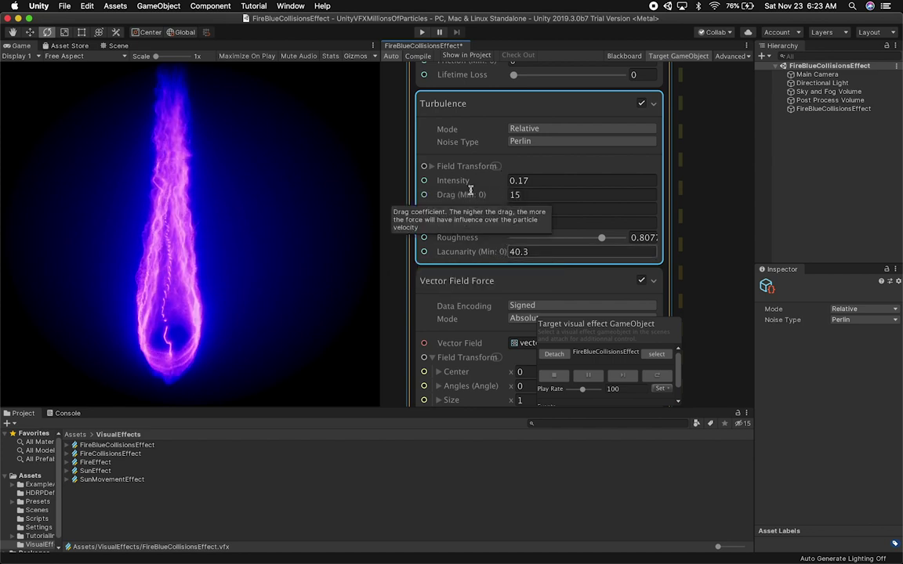
pyautogui.moveTo(466, 195); pyautogui.dragTo(463, 199)
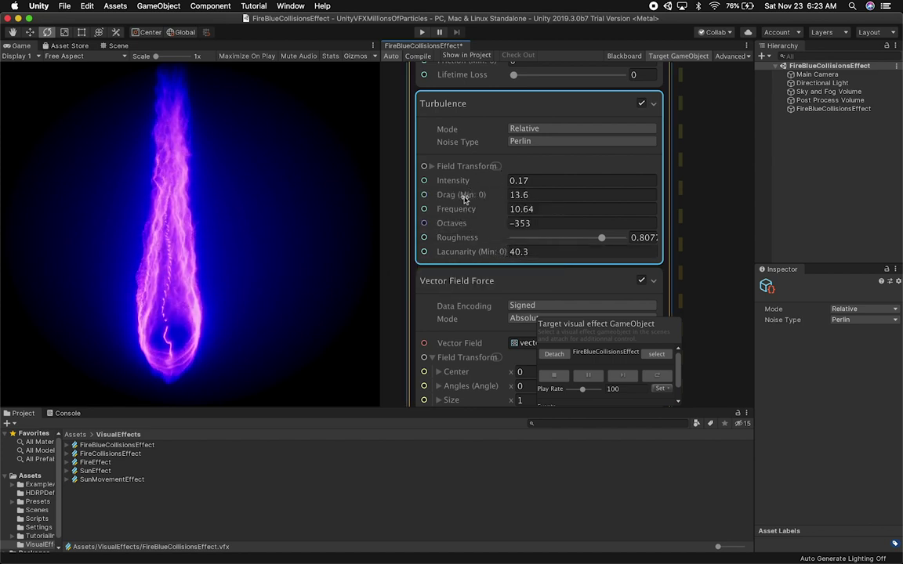
pyautogui.moveTo(464, 200); pyautogui.dragTo(472, 197)
# Set the sphere radius of the Conform to Sphere block to 2.97, after trying 0.09
pyautogui.moveTo(709, 199)
pyautogui.keyDown('alt'); pyautogui.mouseDown()
pyautogui.moveTo(707, 287)
pyautogui.moveTo(707, 266)
pyautogui.mouseUp(); pyautogui.keyUp('alt')
pyautogui.keyDown('alt'); pyautogui.moveTo(707, 193); pyautogui.dragTo(703, 286); pyautogui.keyUp('alt')
pyautogui.keyDown('alt'); pyautogui.moveTo(702, 220); pyautogui.dragTo(703, 293); pyautogui.keyUp('alt')
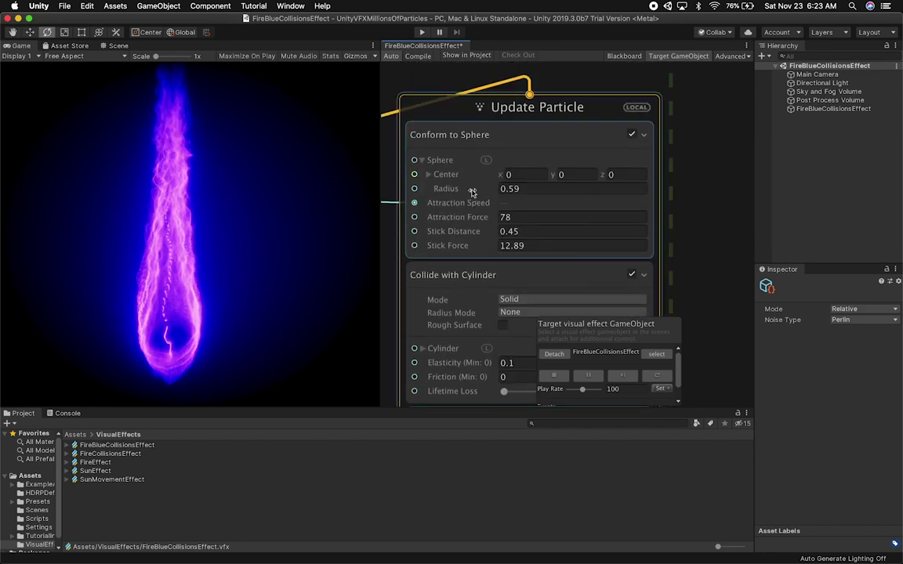
pyautogui.moveTo(470, 192); pyautogui.dragTo(463, 193)
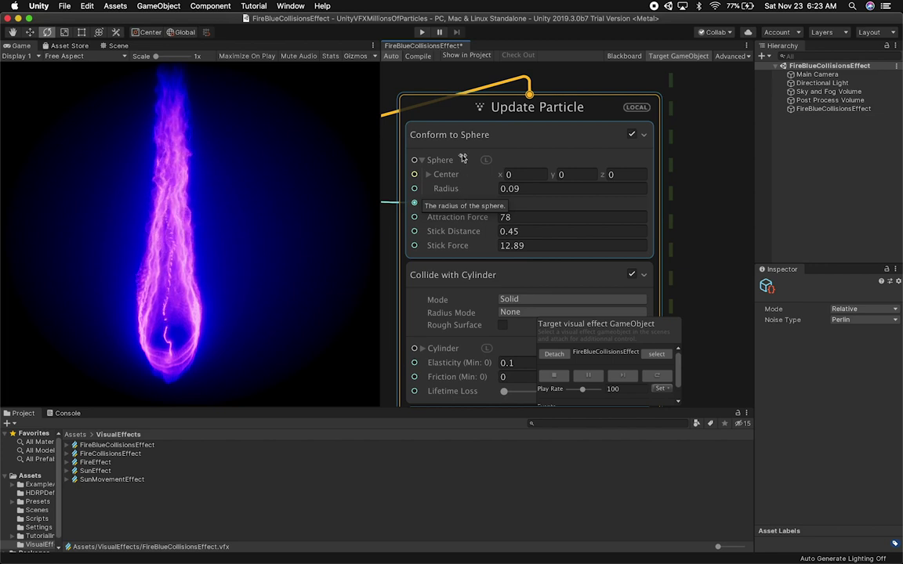
pyautogui.moveTo(462, 190); pyautogui.dragTo(508, 188)
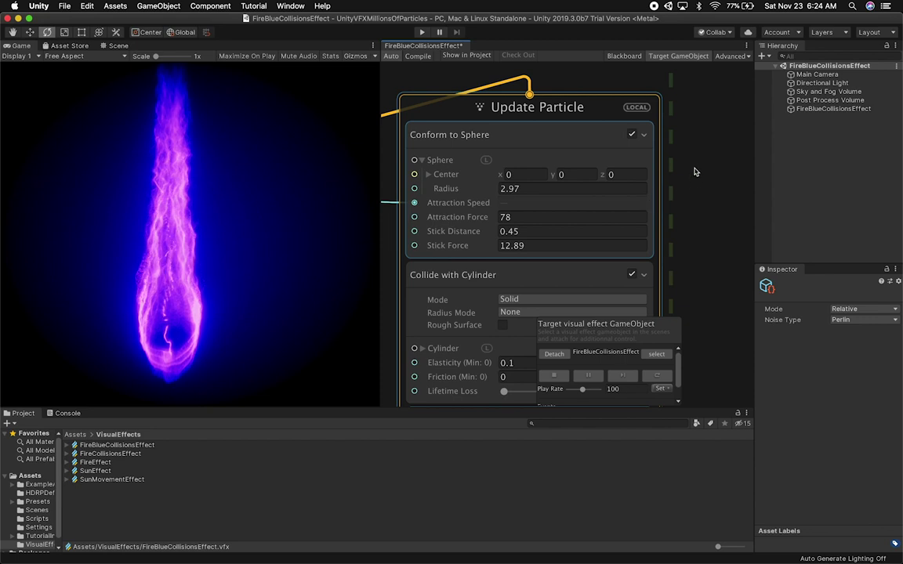
# Raise the arc sphere's radius in the Position (Sphere) block to 1.17
pyautogui.keyDown('alt'); pyautogui.moveTo(696, 109); pyautogui.dragTo(689, 236); pyautogui.keyUp('alt')
pyautogui.keyDown('alt'); pyautogui.moveTo(713, 134); pyautogui.dragTo(745, 109); pyautogui.keyUp('alt')
pyautogui.scroll(-3, 506, 143)
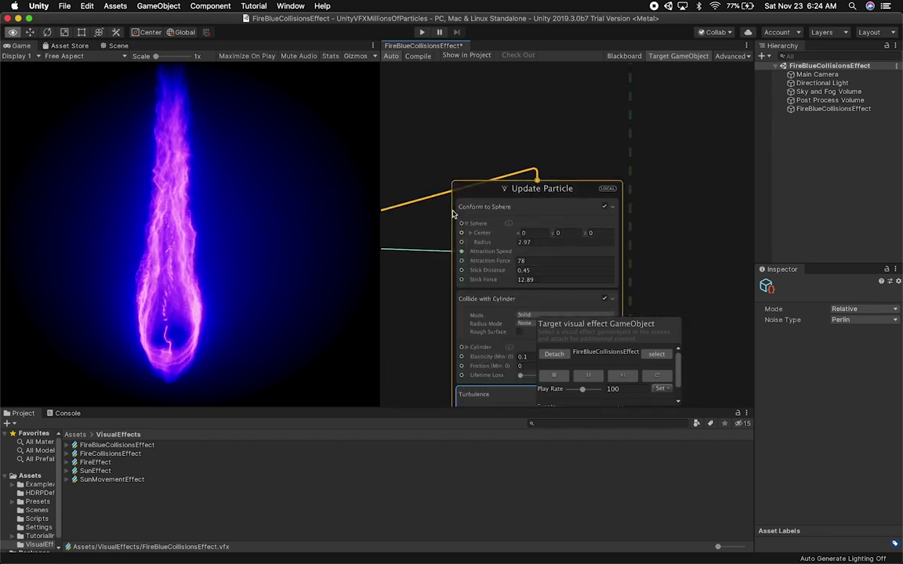
pyautogui.keyDown('alt'); pyautogui.moveTo(386, 216); pyautogui.dragTo(473, 211); pyautogui.keyUp('alt')
pyautogui.keyDown('alt'); pyautogui.moveTo(515, 250); pyautogui.dragTo(607, 297); pyautogui.keyUp('alt')
pyautogui.keyDown('alt'); pyautogui.moveTo(467, 280); pyautogui.dragTo(507, 280); pyautogui.keyUp('alt')
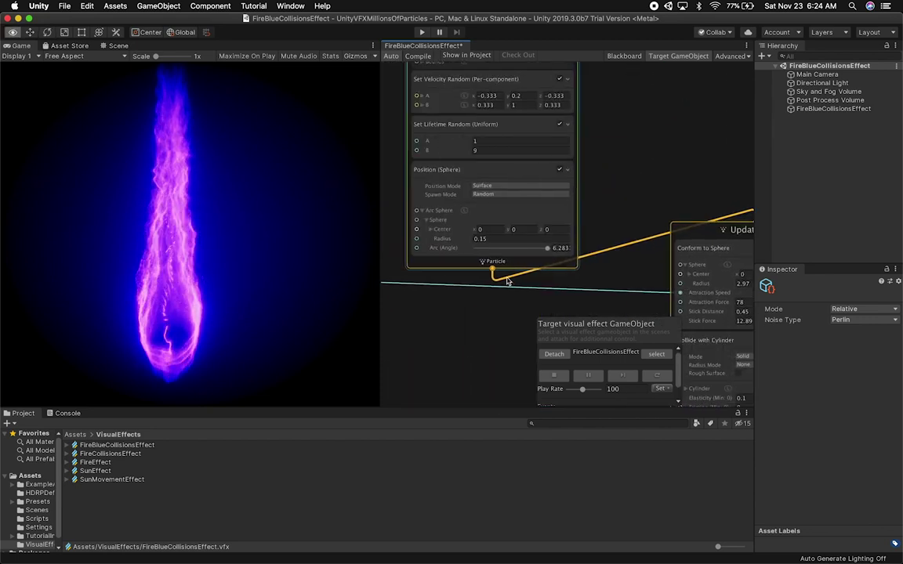
pyautogui.keyDown('alt'); pyautogui.moveTo(598, 275); pyautogui.dragTo(524, 267); pyautogui.keyUp('alt')
pyautogui.keyDown('alt'); pyautogui.moveTo(434, 294); pyautogui.dragTo(497, 296); pyautogui.keyUp('alt')
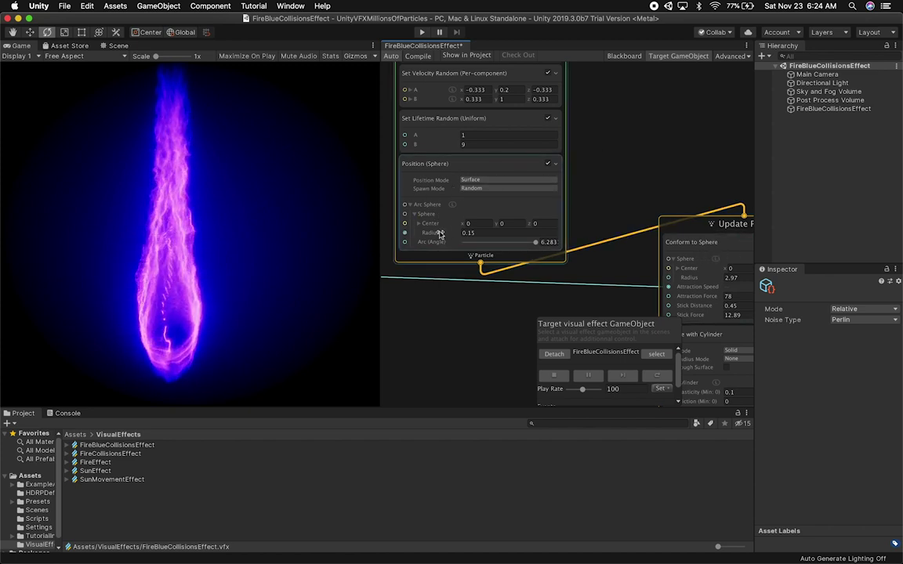
pyautogui.moveTo(435, 235); pyautogui.dragTo(459, 236)
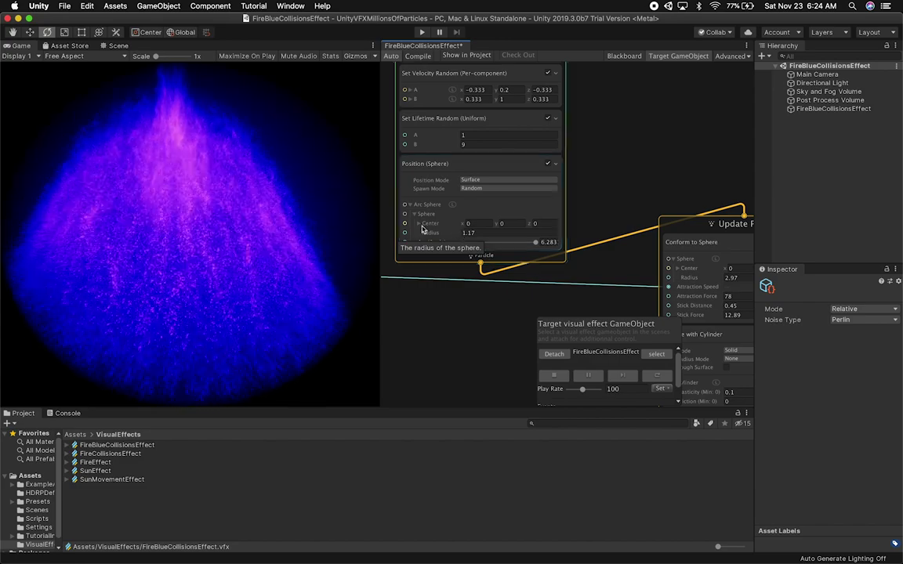
# Set the arc sphere's radius in the Position (Sphere) block to 0.2, after trying -0.03 and -0.27
pyautogui.moveTo(451, 236)
pyautogui.mouseDown()
pyautogui.moveTo(435, 236)
pyautogui.moveTo(445, 236)
pyautogui.mouseUp()
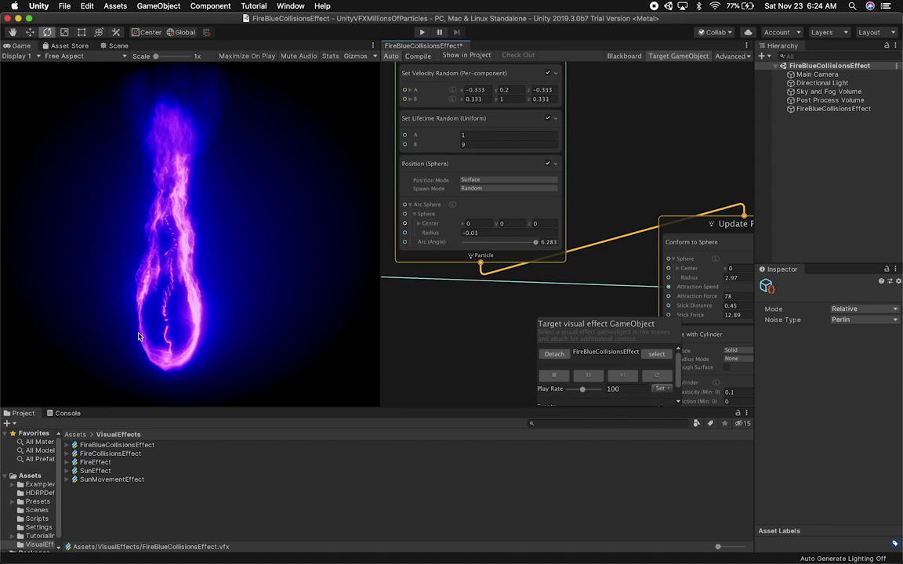
pyautogui.moveTo(508, 243); pyautogui.dragTo(462, 251)
pyautogui.press('super+z')
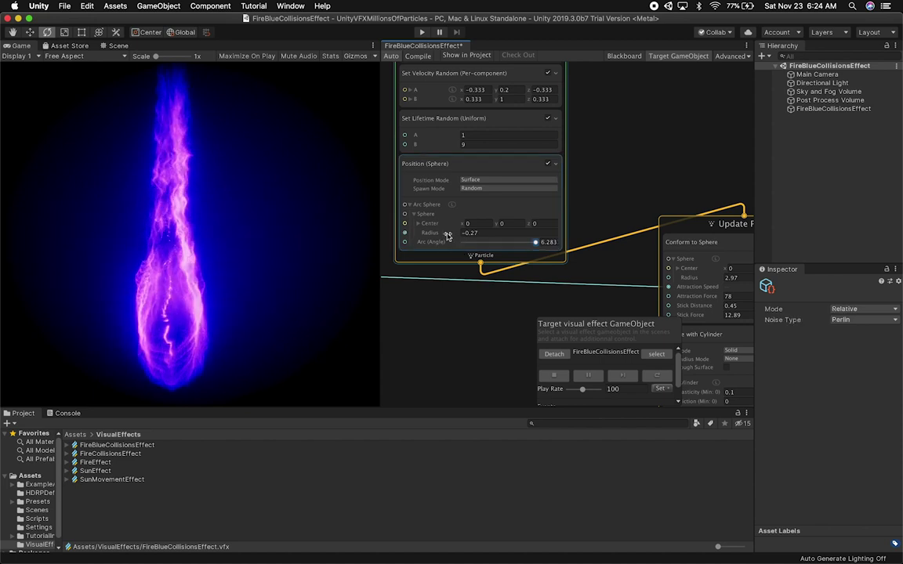
pyautogui.click(483, 232)
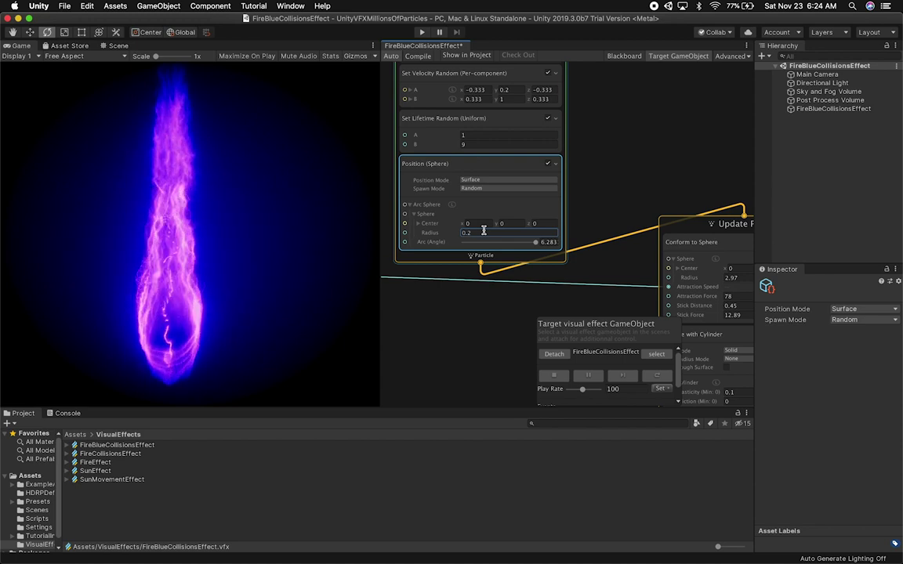
# Examine the remaining update blocks and inspect the effect from another angle in the Scene view, then return to the Game view
pyautogui.moveTo(471, 326)
pyautogui.keyDown('alt'); pyautogui.mouseDown()
pyautogui.moveTo(435, 241)
pyautogui.moveTo(411, 225)
pyautogui.mouseUp(); pyautogui.keyUp('alt')
pyautogui.keyDown('alt'); pyautogui.moveTo(497, 271); pyautogui.dragTo(443, 222); pyautogui.keyUp('alt')
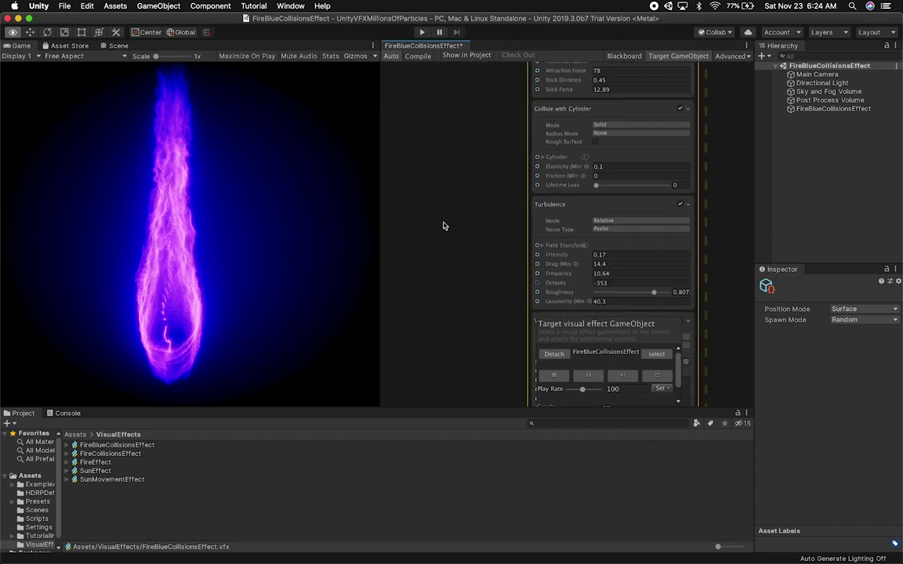
pyautogui.scroll(-8, 466, 198)
pyautogui.hscroll(2, 470, 192)
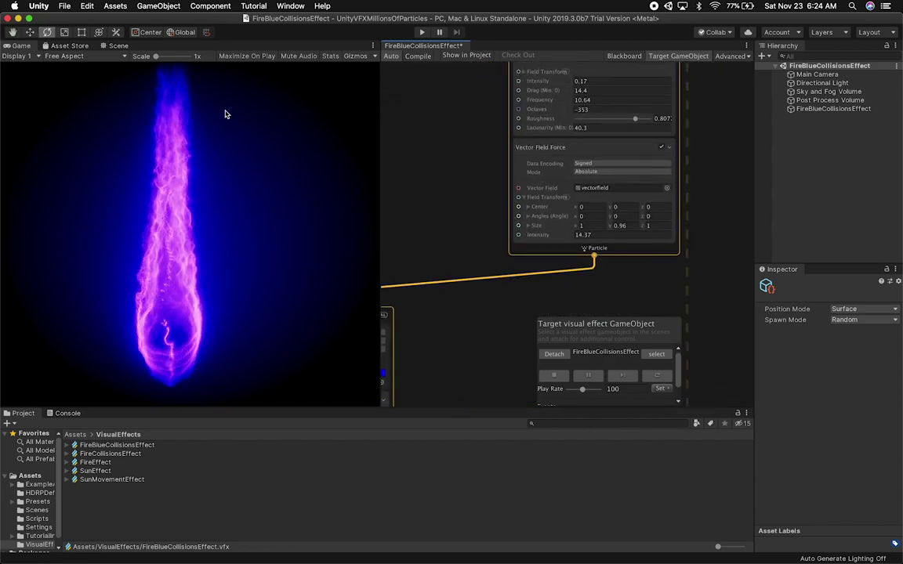
pyautogui.click(117, 45)
pyautogui.keyDown('alt'); pyautogui.moveTo(162, 226); pyautogui.dragTo(236, 197); pyautogui.keyUp('alt')
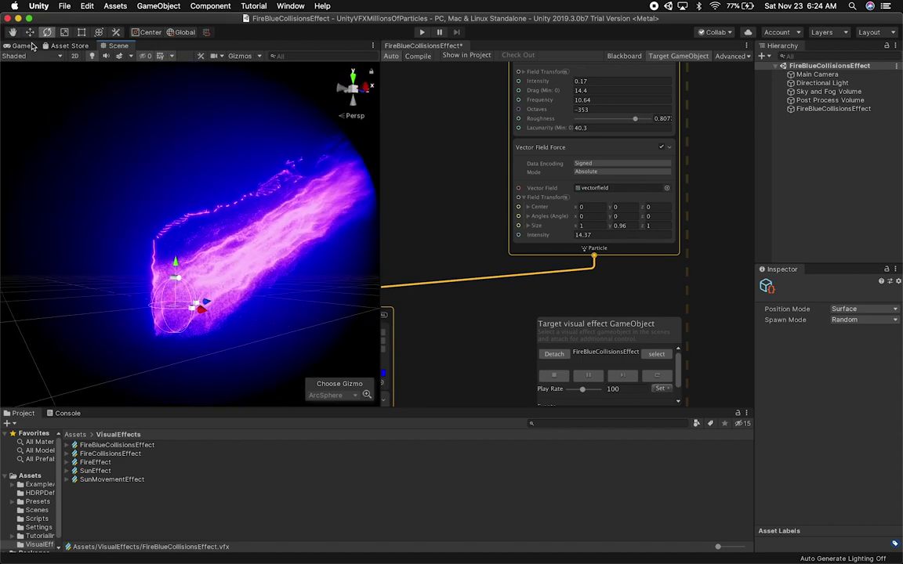
pyautogui.click(21, 45)
# Duplicate the FireBlueCollisionsEffect scene in the Scenes folder
pyautogui.click(36, 510)
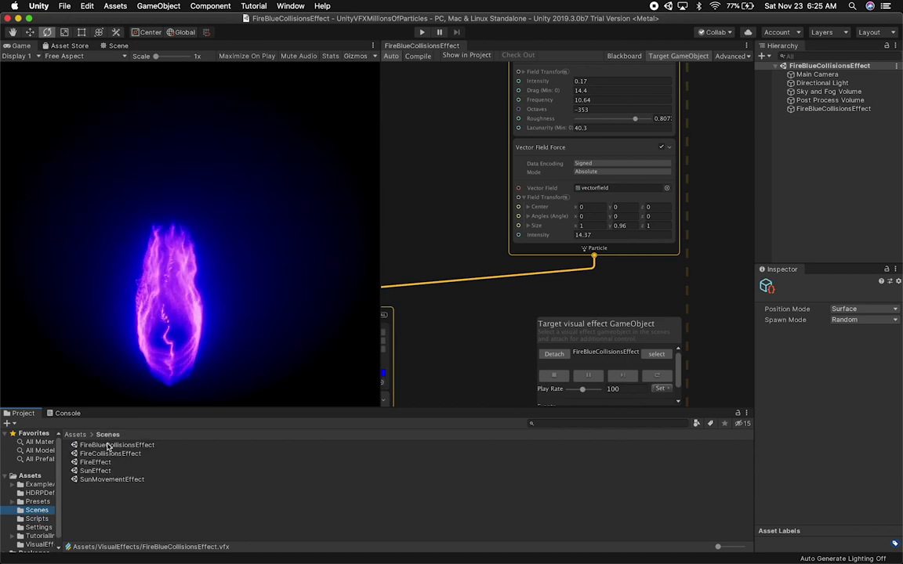
pyautogui.click(108, 445)
pyautogui.press('super+d')
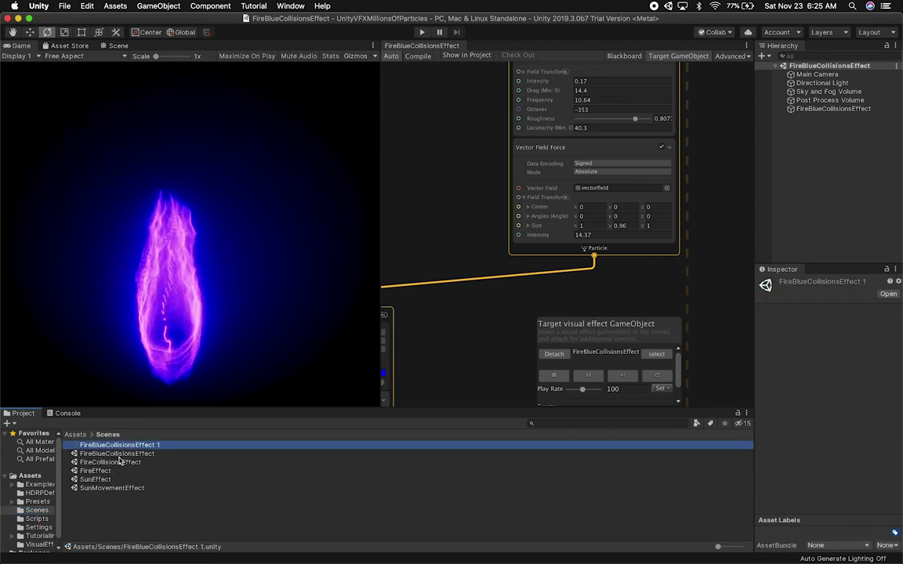
# Rename the duplicated scene to FireRedCollisionsEffect and open it
pyautogui.press('Return')
pyautogui.press('BackSpace')
pyautogui.press('BackSpace')
pyautogui.press('BackSpace')
pyautogui.press('BackSpace')
pyautogui.write('Red')
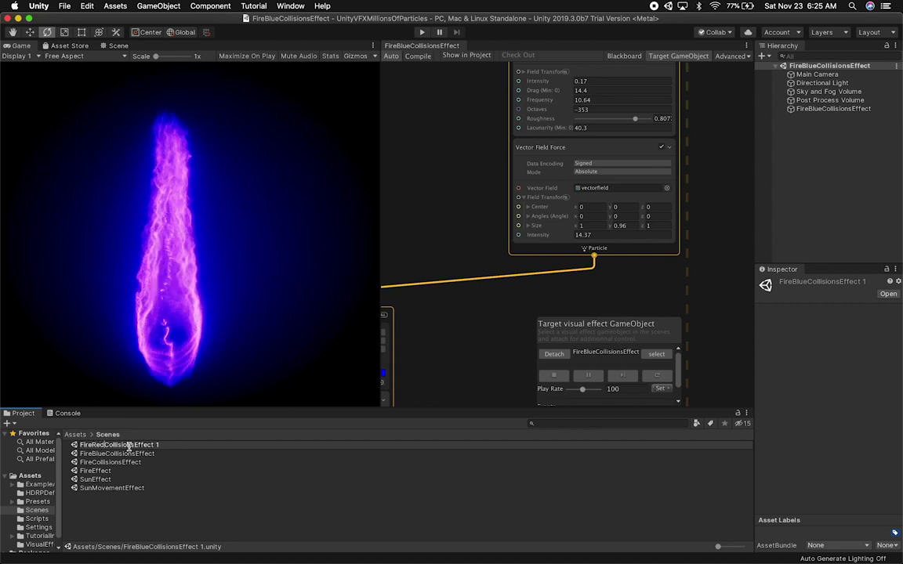
pyautogui.press('BackSpace')
pyautogui.press('BackSpace')
pyautogui.press('Return')
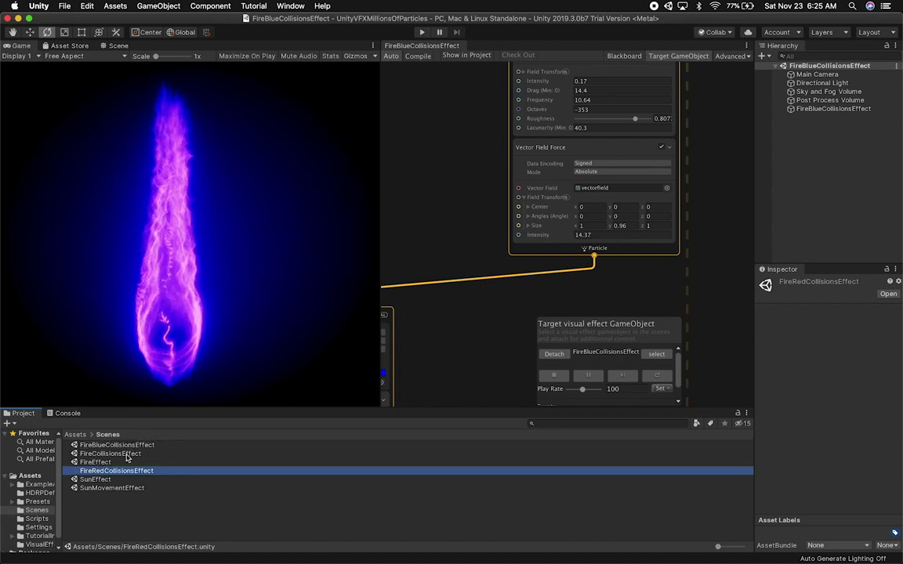
pyautogui.doubleClick(122, 473)
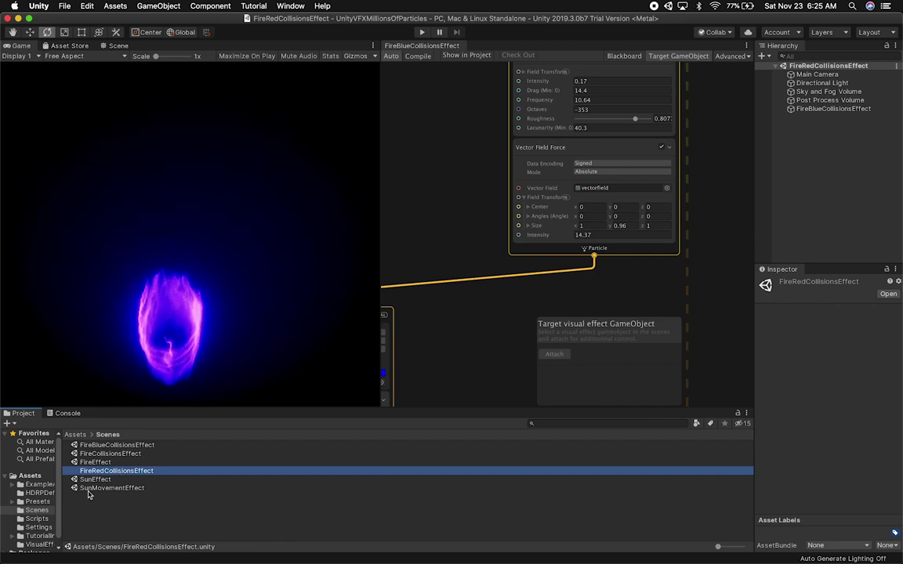
# Widen the project folder list and duplicate the FireBlueCollisionsEffect visual effect asset in the VisualEffects folder
pyautogui.click(36, 543)
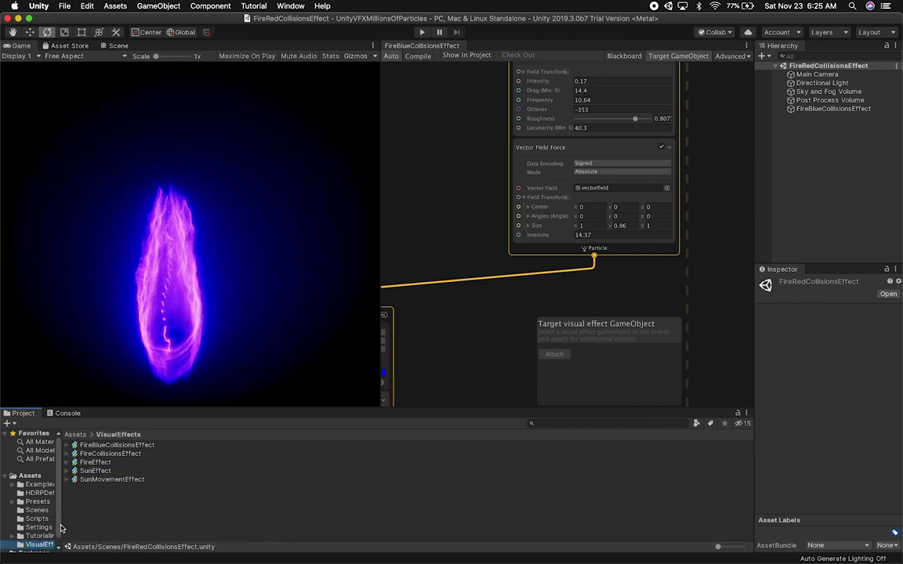
pyautogui.moveTo(63, 524); pyautogui.dragTo(133, 514)
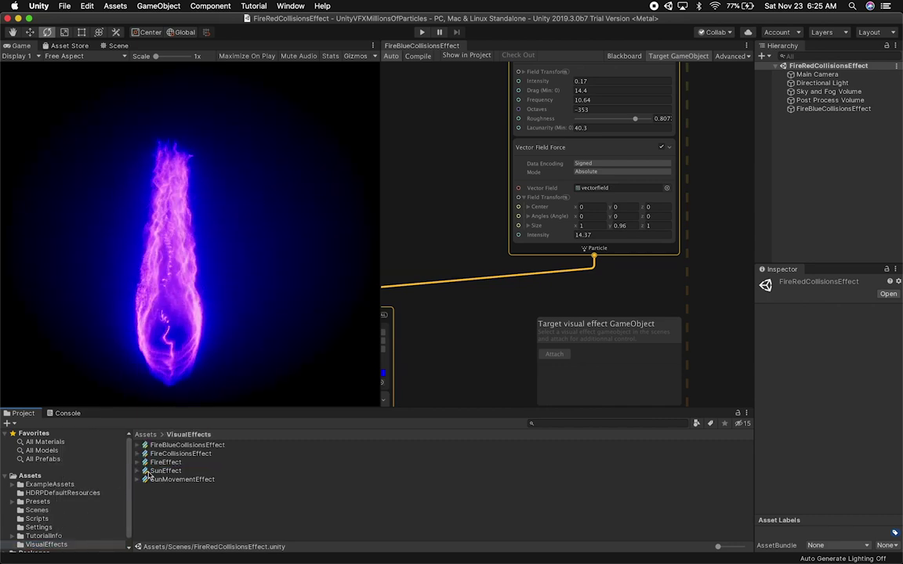
pyautogui.click(187, 445)
pyautogui.press('super+d')
# Rename the duplicated visual effect asset to FireRedCollisionsEffect and open its graph
pyautogui.click(176, 447)
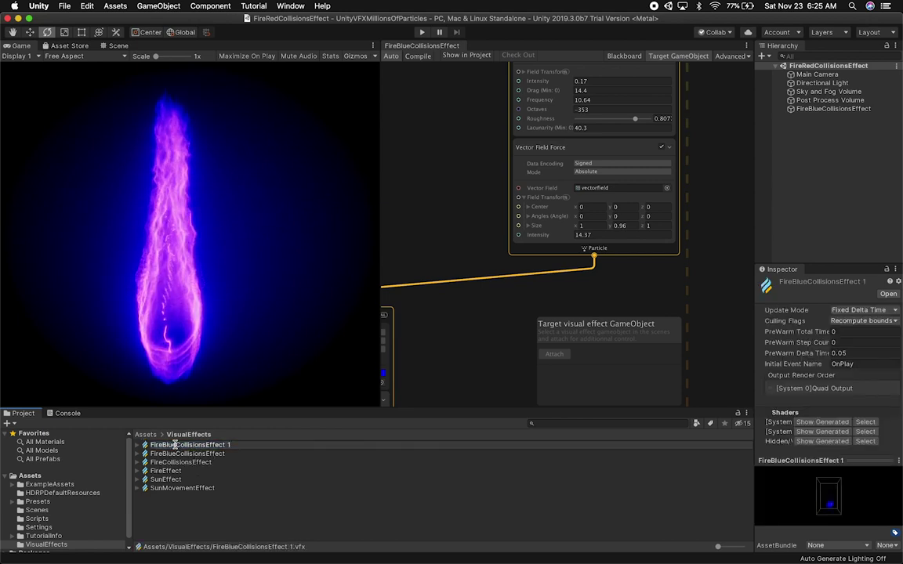
pyautogui.press('BackSpace')
pyautogui.press('BackSpace')
pyautogui.press('BackSpace')
pyautogui.press('BackSpace')
pyautogui.write('Red')
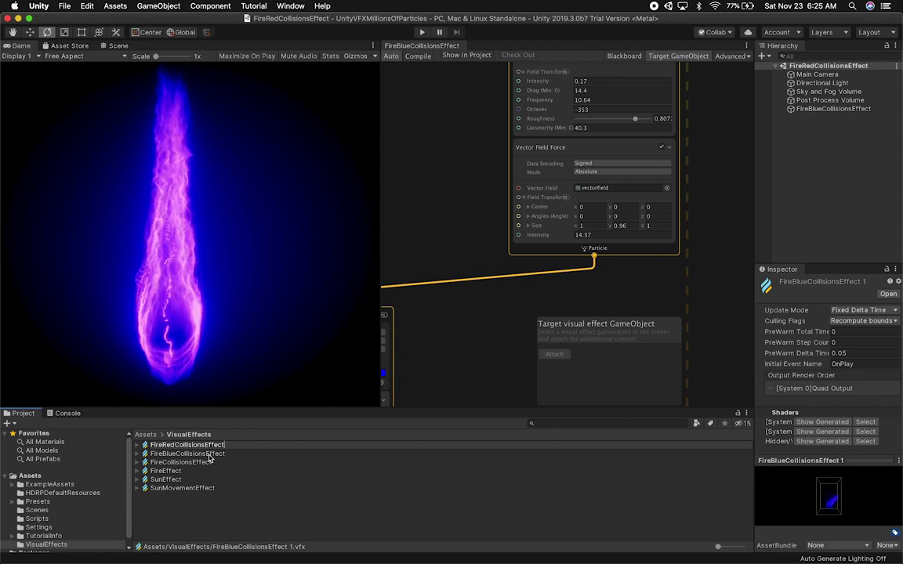
pyautogui.press('Return')
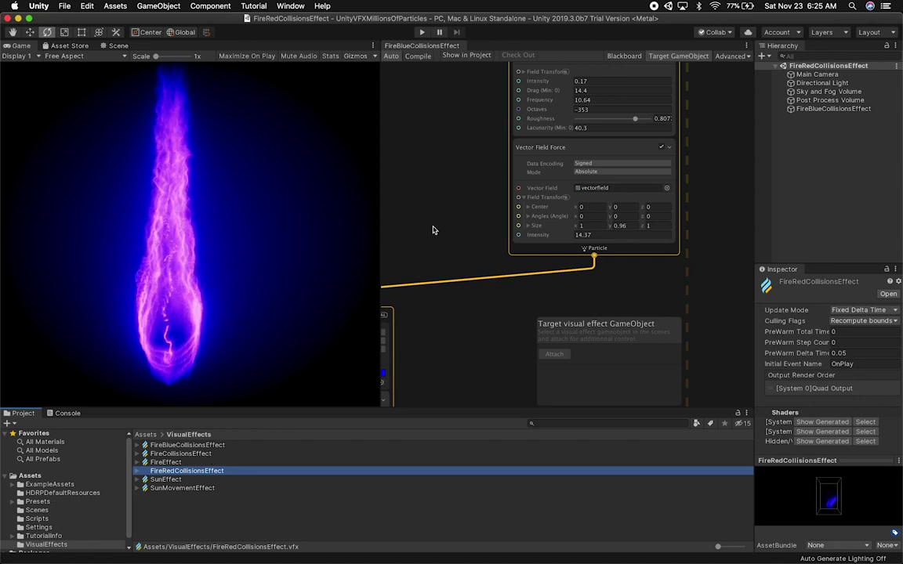
pyautogui.doubleClick(204, 472)
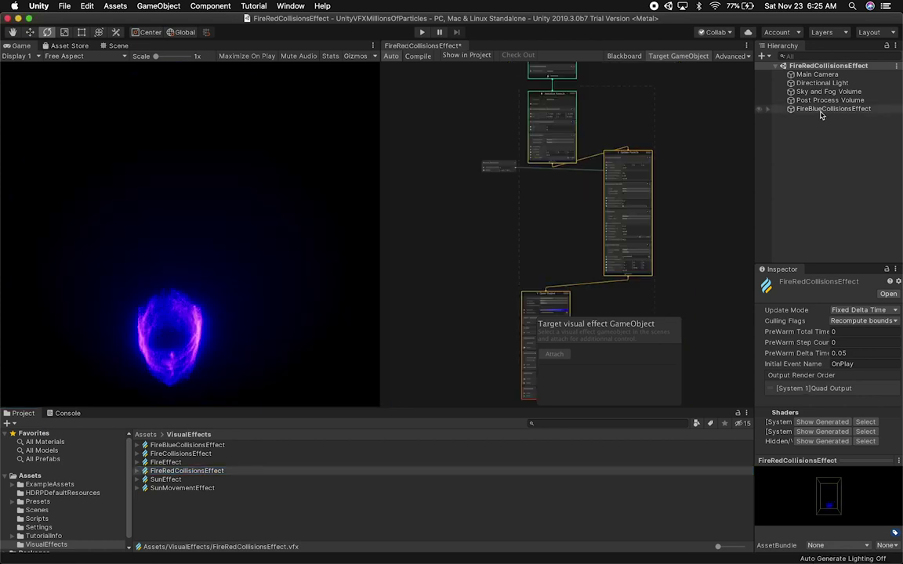
# Rename the scene's effect object to FireRedCollisionsEffect and assign the FireRedCollisionsEffect asset as its asset template
pyautogui.click(819, 109)
pyautogui.click(813, 112)
pyautogui.click(825, 110)
pyautogui.write('Red')
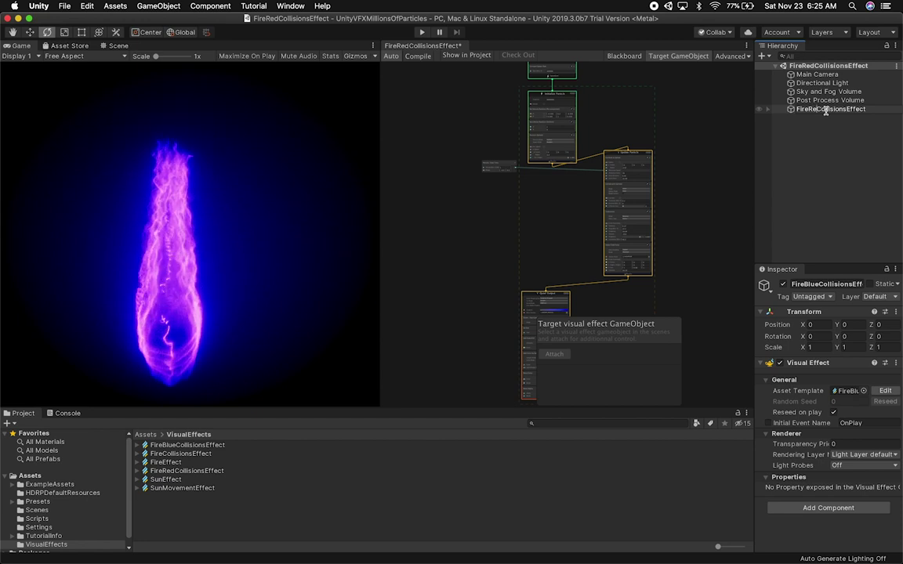
pyautogui.press('Return')
pyautogui.click(861, 391)
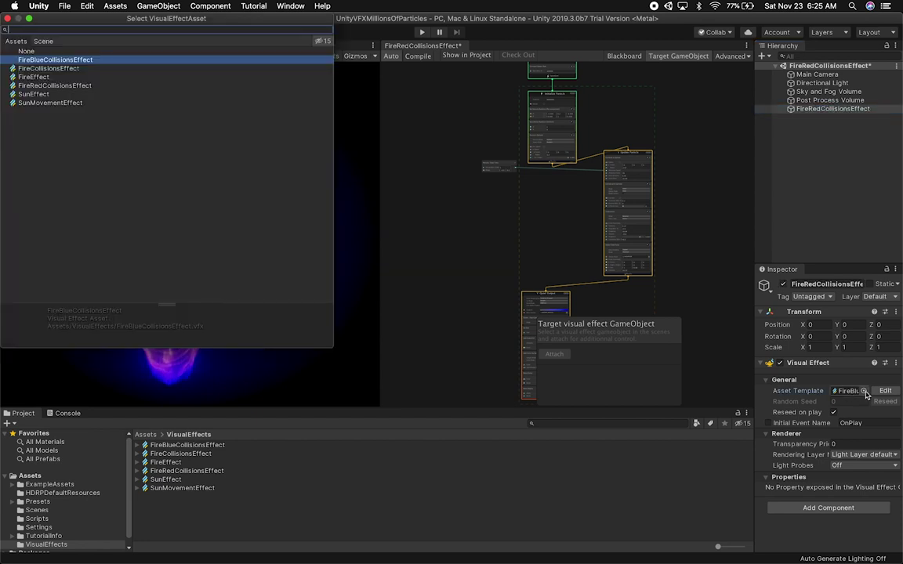
pyautogui.doubleClick(62, 87)
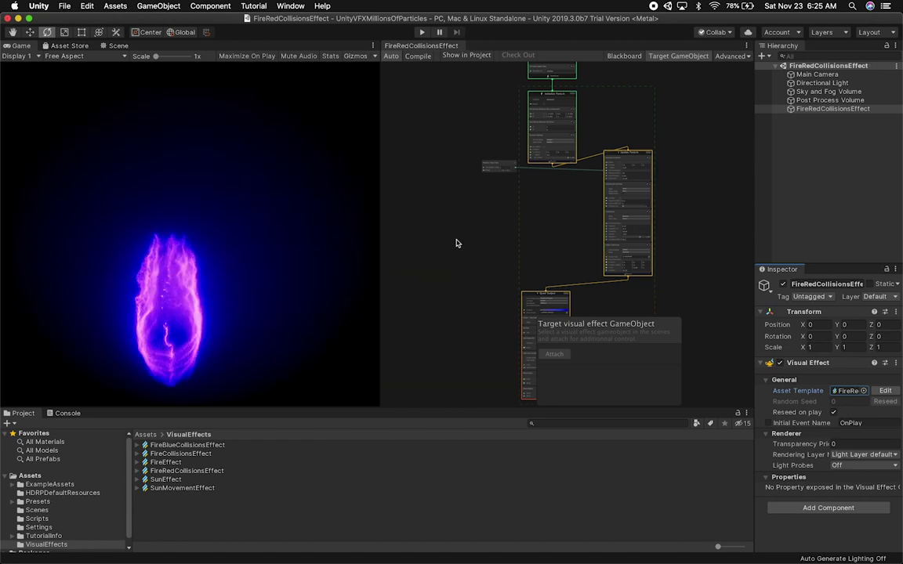
# Set the HDR color of the Quad Output's Blend Color block to a bright pinkish red, RGB 255, 0, 21
pyautogui.scroll(5, 401, 254)
pyautogui.keyDown('alt'); pyautogui.moveTo(408, 248); pyautogui.dragTo(333, 140); pyautogui.keyUp('alt')
pyautogui.keyDown('alt'); pyautogui.moveTo(397, 230); pyautogui.dragTo(374, 179); pyautogui.keyUp('alt')
pyautogui.keyDown('alt'); pyautogui.moveTo(537, 86); pyautogui.dragTo(522, 204); pyautogui.keyUp('alt')
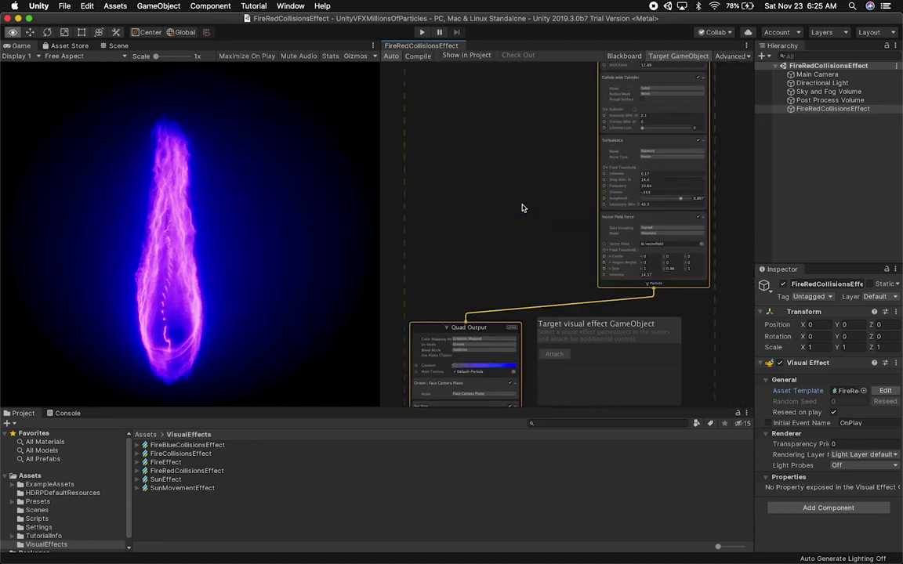
pyautogui.keyDown('alt'); pyautogui.moveTo(520, 146); pyautogui.dragTo(518, 274); pyautogui.keyUp('alt')
pyautogui.keyDown('alt'); pyautogui.moveTo(537, 229); pyautogui.dragTo(586, 246); pyautogui.keyUp('alt')
pyautogui.keyDown('alt'); pyautogui.moveTo(488, 396); pyautogui.dragTo(488, 251); pyautogui.keyUp('alt')
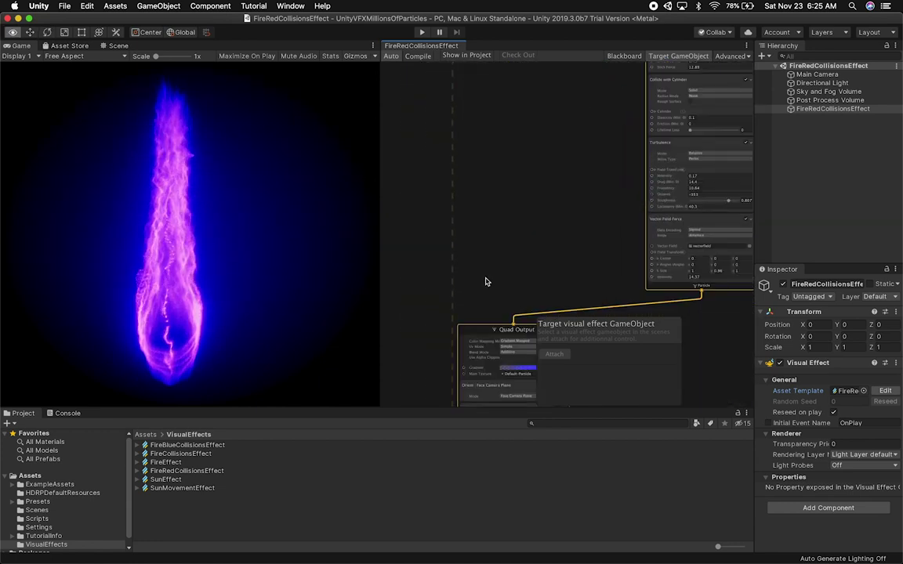
pyautogui.keyDown('alt'); pyautogui.moveTo(486, 308); pyautogui.dragTo(495, 141); pyautogui.keyUp('alt')
pyautogui.keyDown('alt'); pyautogui.moveTo(424, 288); pyautogui.dragTo(424, 218); pyautogui.keyUp('alt')
pyautogui.scroll(2, 621, 169)
pyautogui.keyDown('alt'); pyautogui.moveTo(619, 174); pyautogui.dragTo(628, 183); pyautogui.keyUp('alt')
pyautogui.scroll(4, 630, 181)
pyautogui.keyDown('alt'); pyautogui.moveTo(588, 260); pyautogui.dragTo(701, 107); pyautogui.keyUp('alt')
pyautogui.keyDown('alt'); pyautogui.moveTo(671, 207); pyautogui.dragTo(677, 182); pyautogui.keyUp('alt')
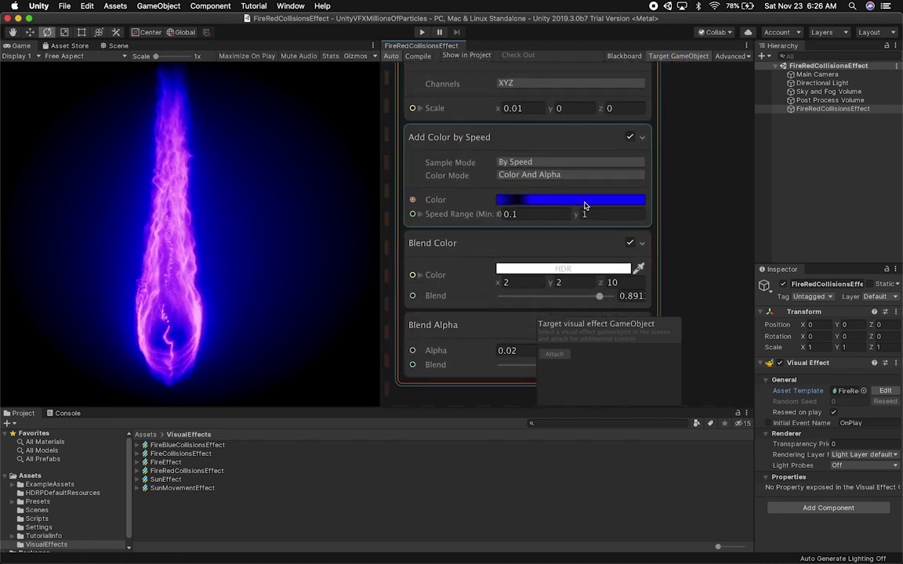
pyautogui.click(544, 270)
pyautogui.moveTo(75, 125); pyautogui.dragTo(66, 130)
pyautogui.moveTo(112, 105)
pyautogui.mouseDown()
pyautogui.moveTo(114, 112)
pyautogui.moveTo(99, 77)
pyautogui.mouseUp()
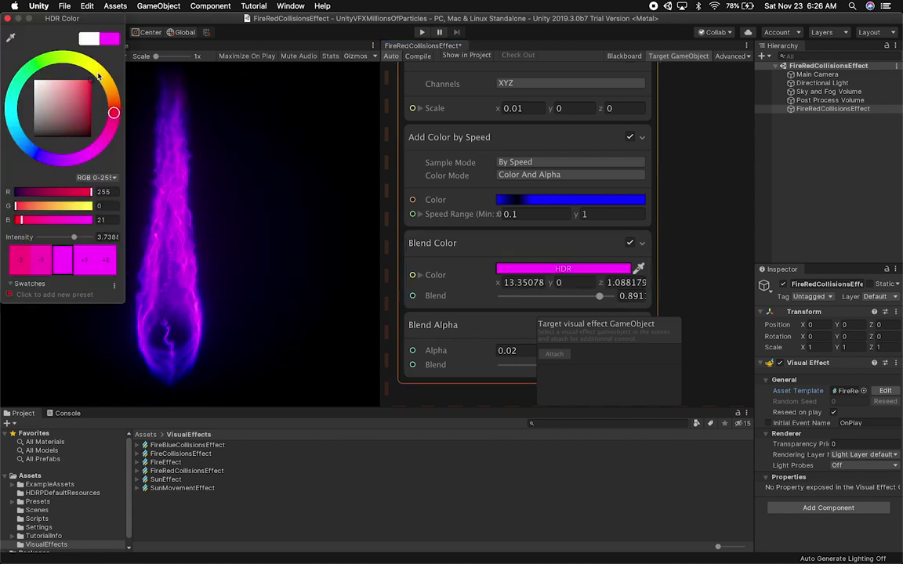
pyautogui.click(8, 18)
# In the Add Color by Speed gradient, recolor the blue key after the black one to red and move it to 23.8%
pyautogui.click(506, 199)
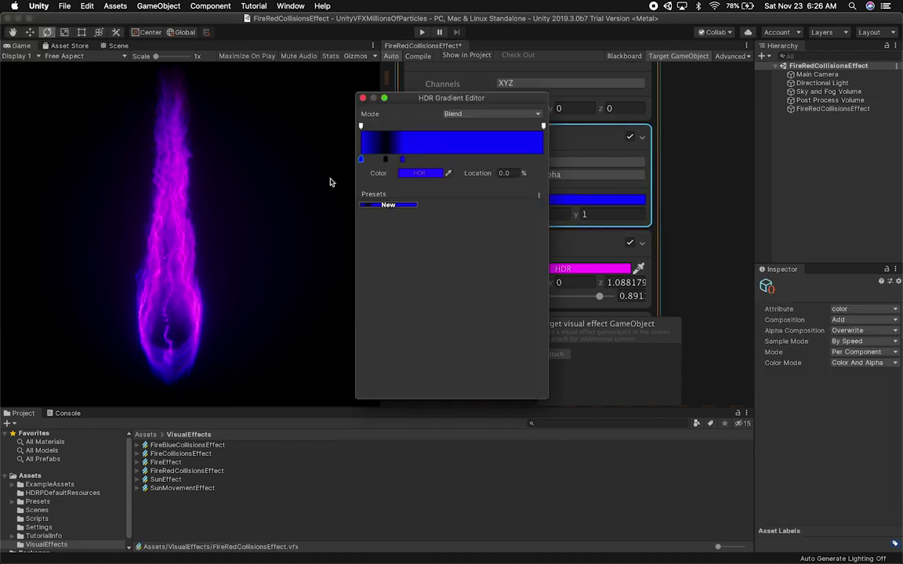
pyautogui.click(423, 174)
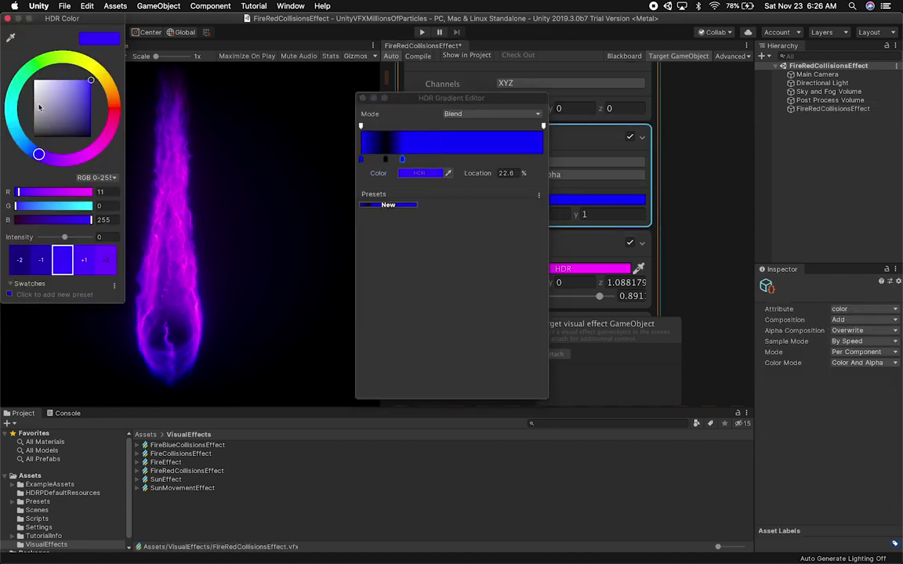
pyautogui.click(113, 106)
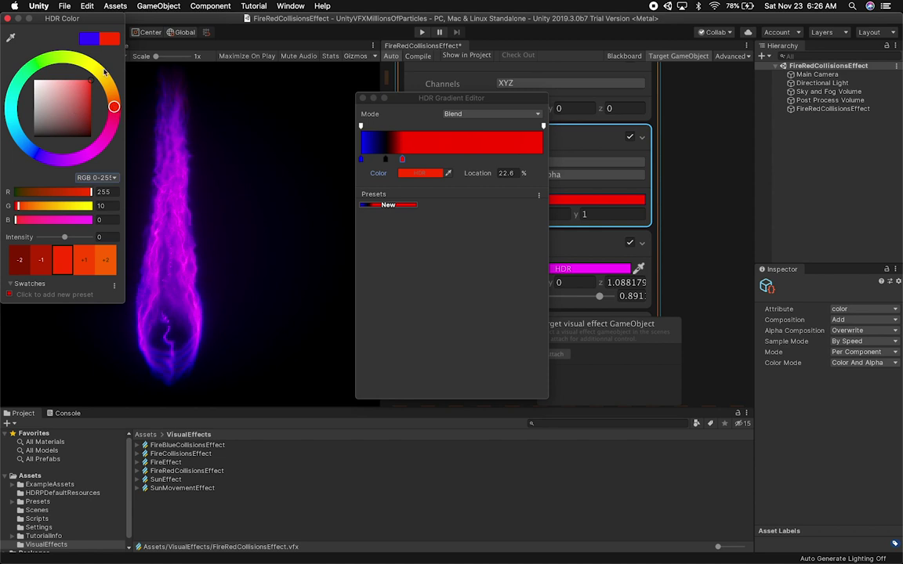
pyautogui.click(8, 18)
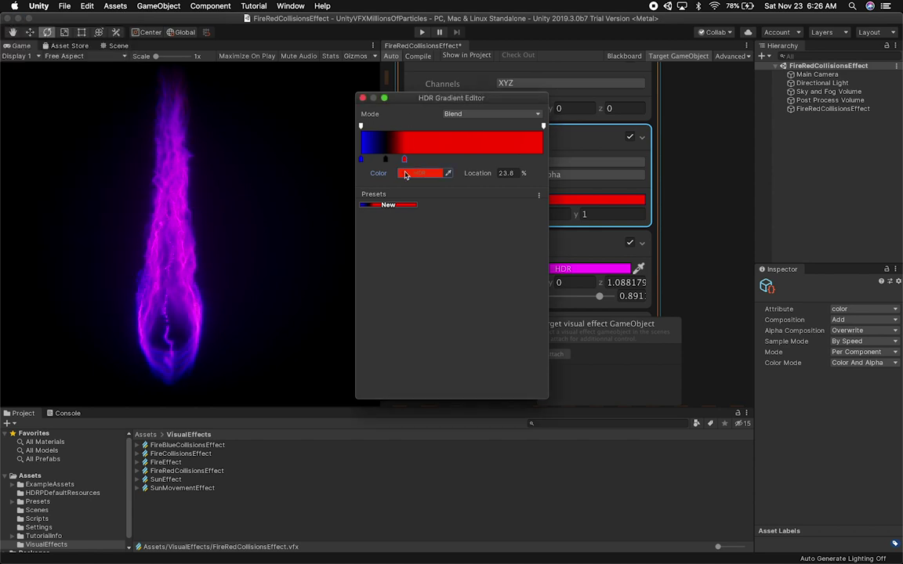
pyautogui.click(405, 174)
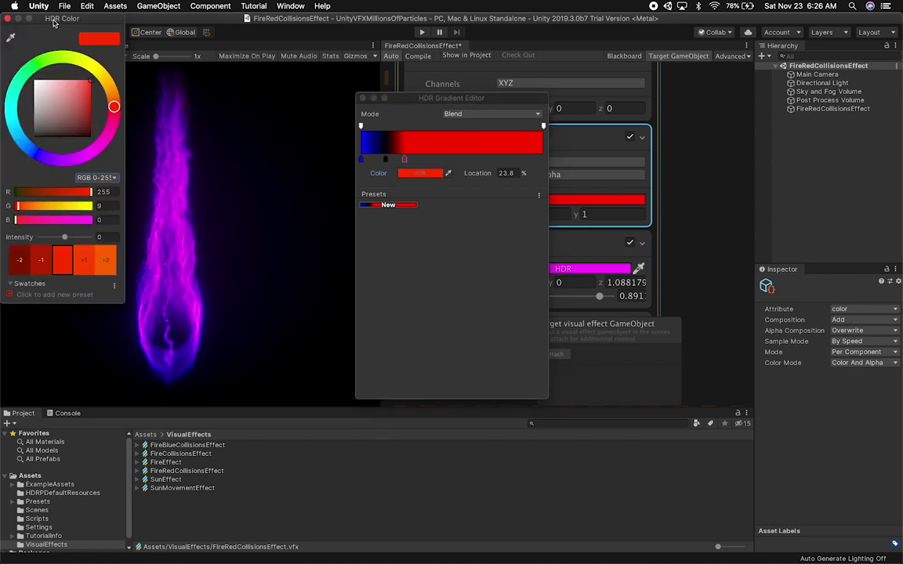
pyautogui.click(8, 18)
# Recolor the first key of the Add Color by Speed gradient from blue to red and close the gradient editor
pyautogui.click(361, 159)
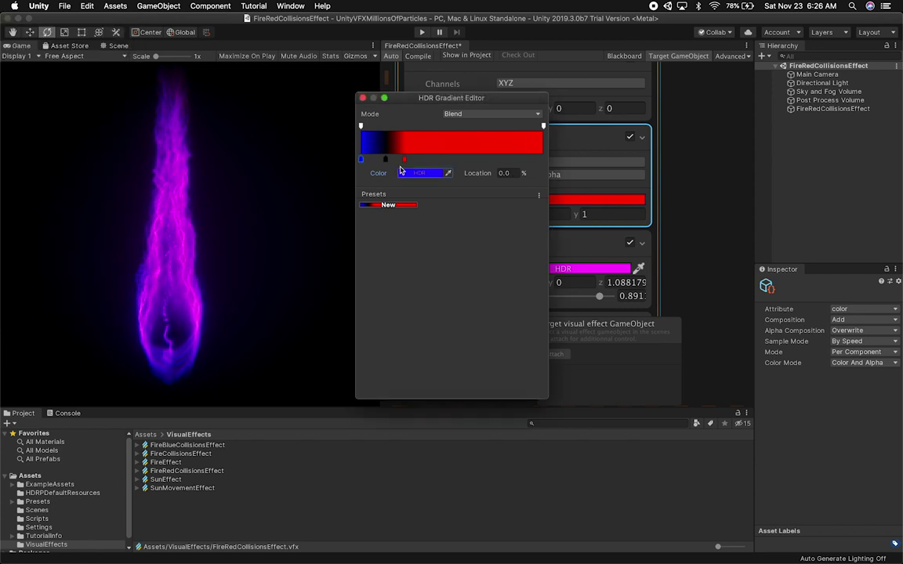
pyautogui.click(403, 172)
pyautogui.moveTo(112, 103); pyautogui.dragTo(113, 109)
pyautogui.moveTo(73, 101); pyautogui.dragTo(95, 76)
pyautogui.click(7, 18)
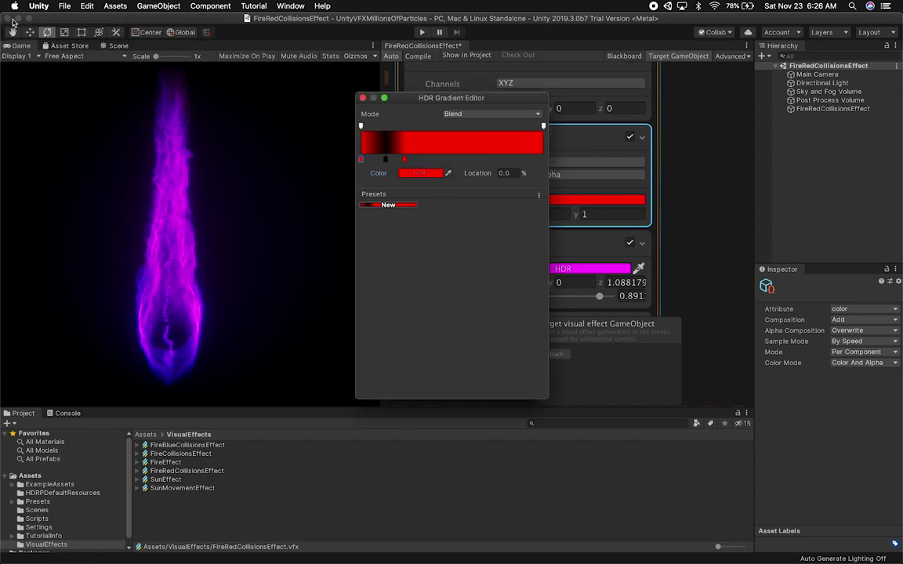
pyautogui.click(363, 99)
# Brighten the Blend Color block's HDR color to RGB 255, 0, 22 with an intensity of 4.1557
pyautogui.keyDown('alt'); pyautogui.moveTo(668, 171); pyautogui.dragTo(642, 123); pyautogui.keyUp('alt')
pyautogui.click(553, 222)
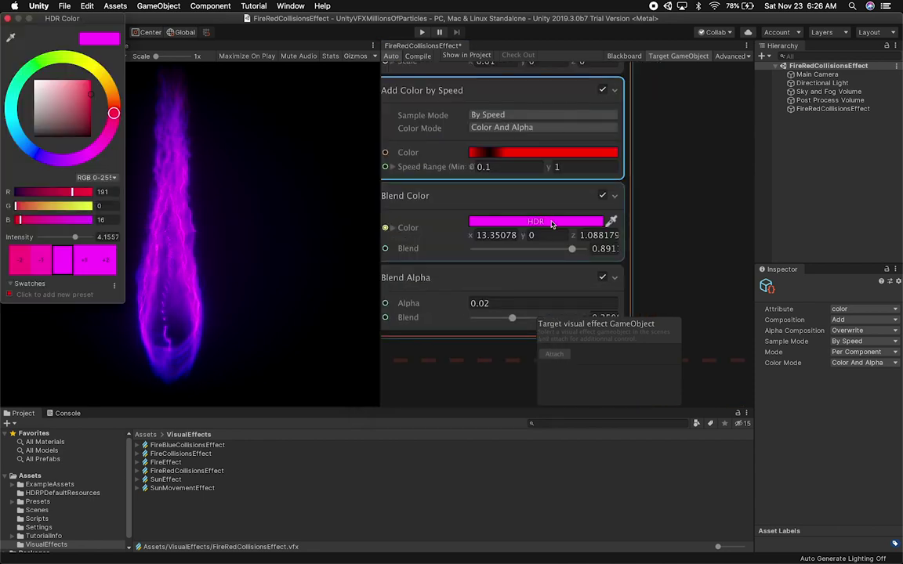
pyautogui.moveTo(77, 102)
pyautogui.mouseDown()
pyautogui.moveTo(84, 109)
pyautogui.moveTo(93, 52)
pyautogui.mouseUp()
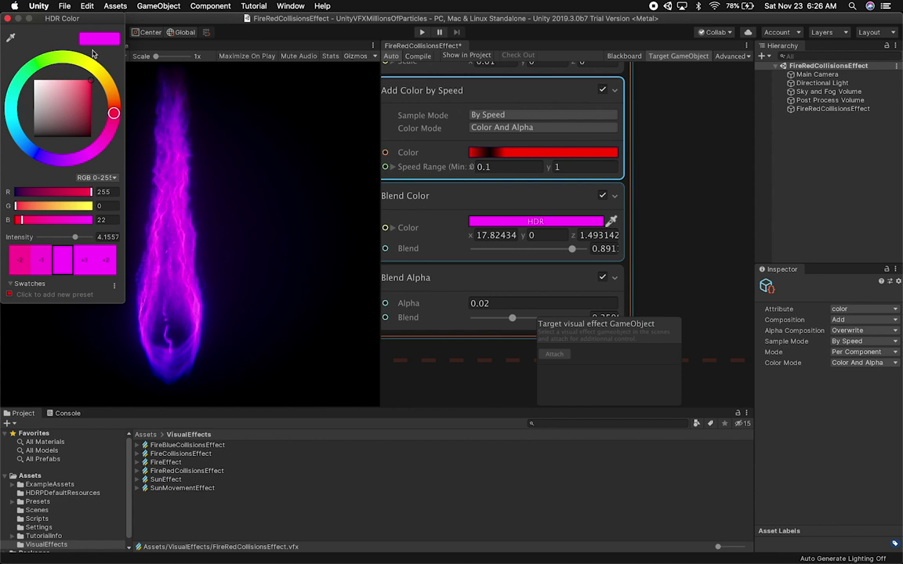
pyautogui.click(7, 18)
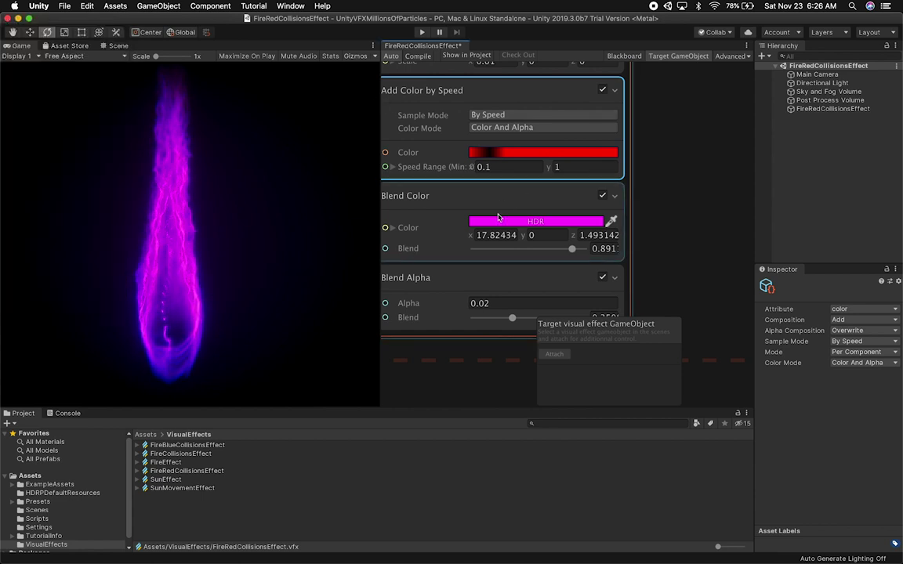
pyautogui.scroll(10, 619, 204)
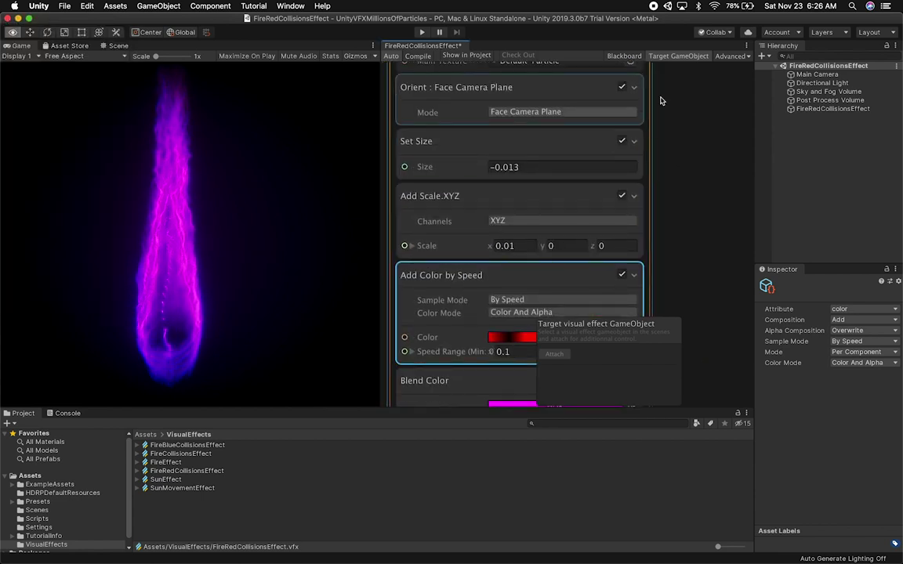
# Recolor the key at 49.7% in the Quad Output's Gradient to red, RGB 191, 20, 13
pyautogui.keyDown('alt'); pyautogui.moveTo(665, 193); pyautogui.dragTo(665, 207); pyautogui.keyUp('alt')
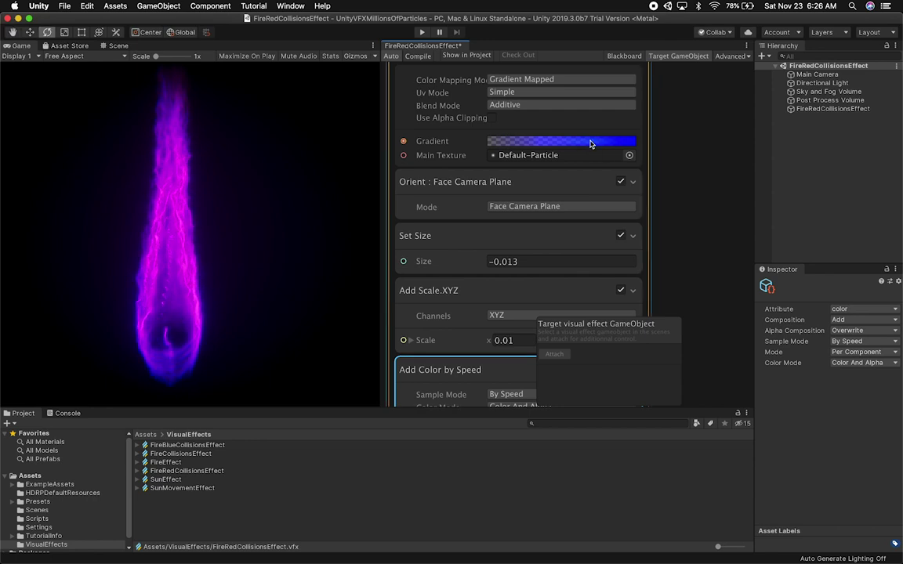
pyautogui.click(590, 142)
pyautogui.click(451, 161)
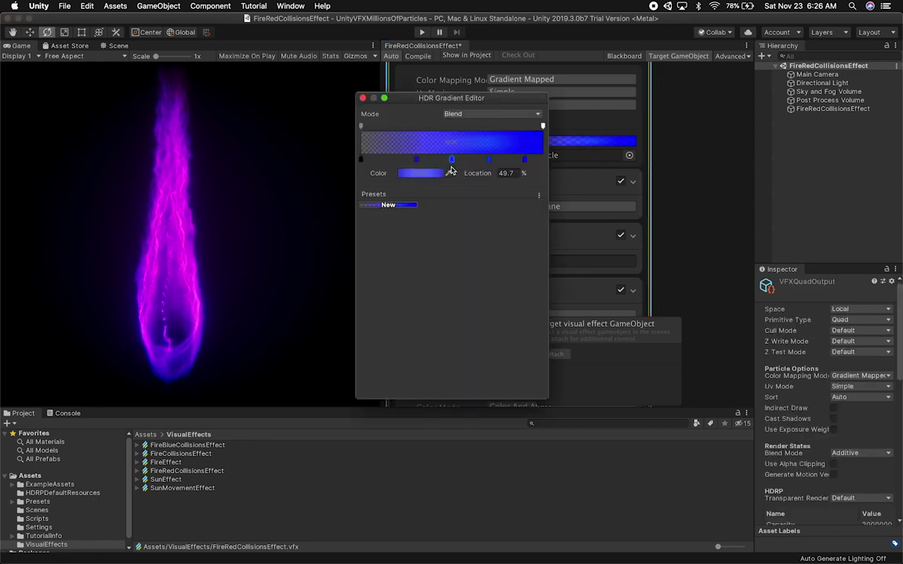
pyautogui.click(423, 173)
pyautogui.moveTo(111, 113); pyautogui.dragTo(113, 108)
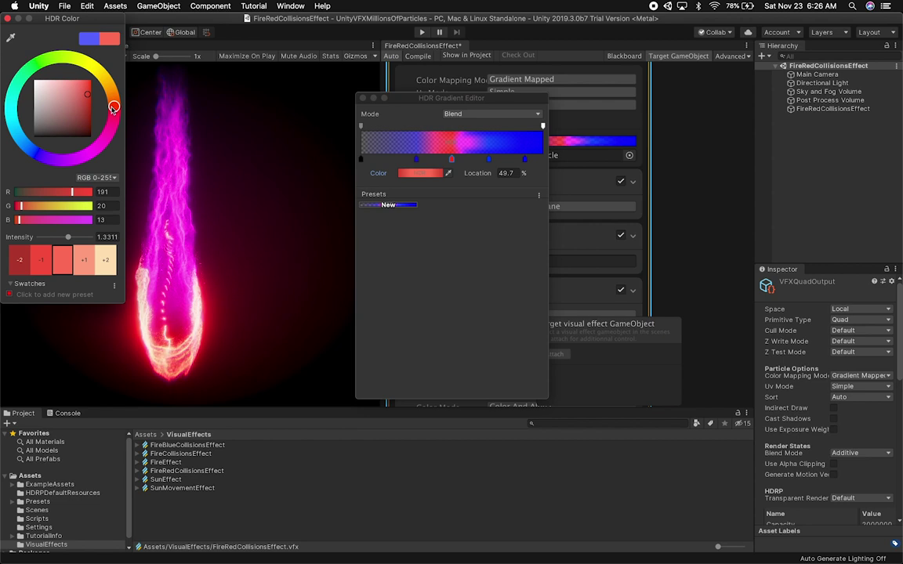
pyautogui.click(8, 18)
# Move the light blue key of the Quad Output gradient to 70% and recolor it to RGB 255, 0, 14
pyautogui.click(490, 159)
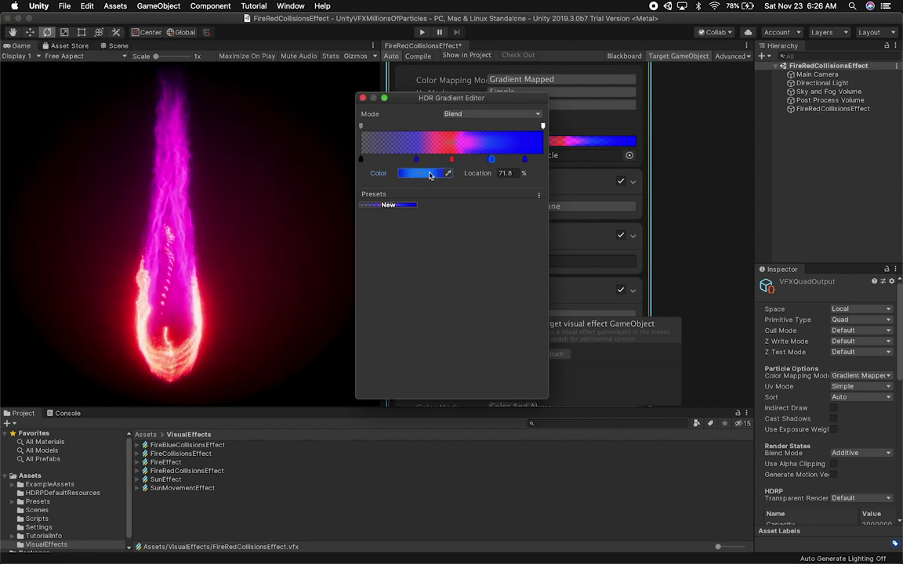
pyautogui.click(439, 174)
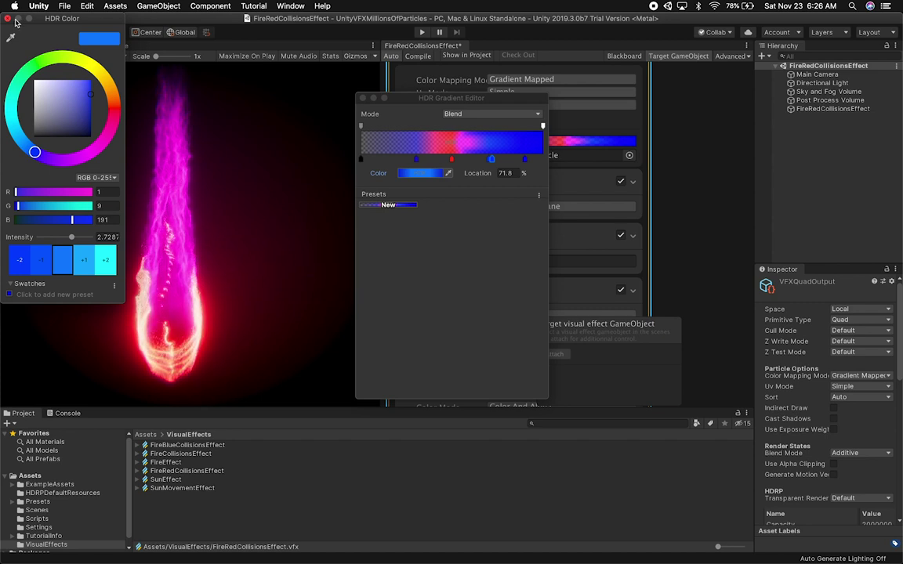
pyautogui.click(7, 18)
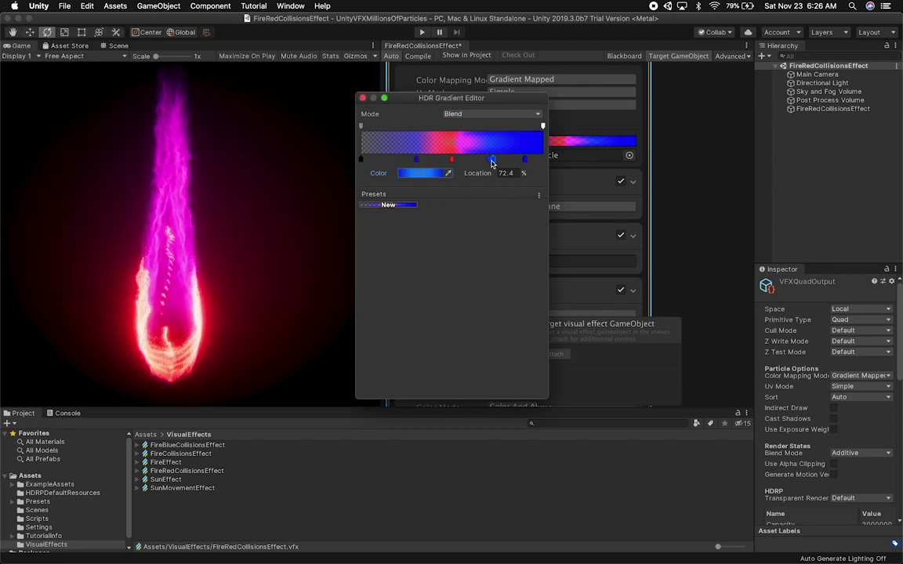
pyautogui.moveTo(476, 165)
pyautogui.mouseDown()
pyautogui.moveTo(468, 166)
pyautogui.moveTo(487, 160)
pyautogui.mouseUp()
pyautogui.click(417, 173)
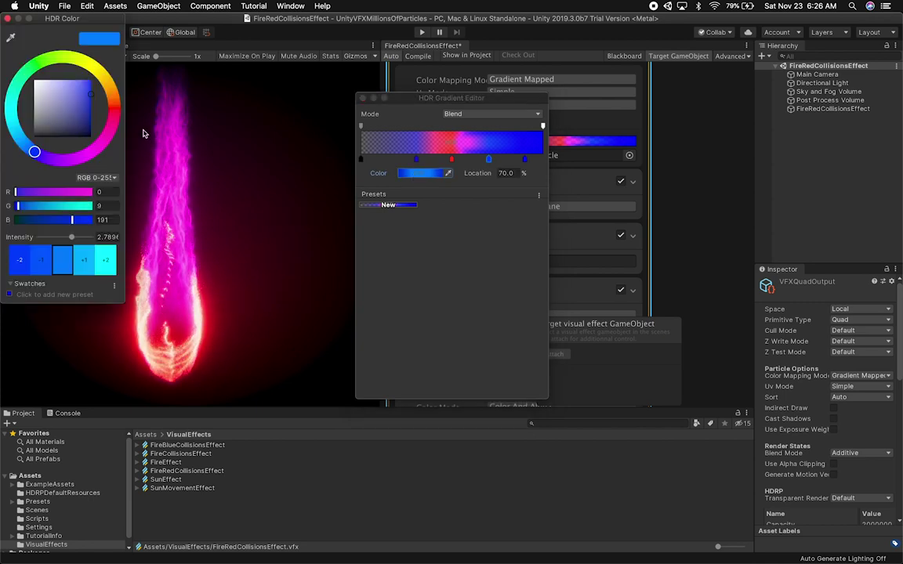
pyautogui.click(113, 98)
pyautogui.click(114, 112)
pyautogui.moveTo(74, 108); pyautogui.dragTo(111, 63)
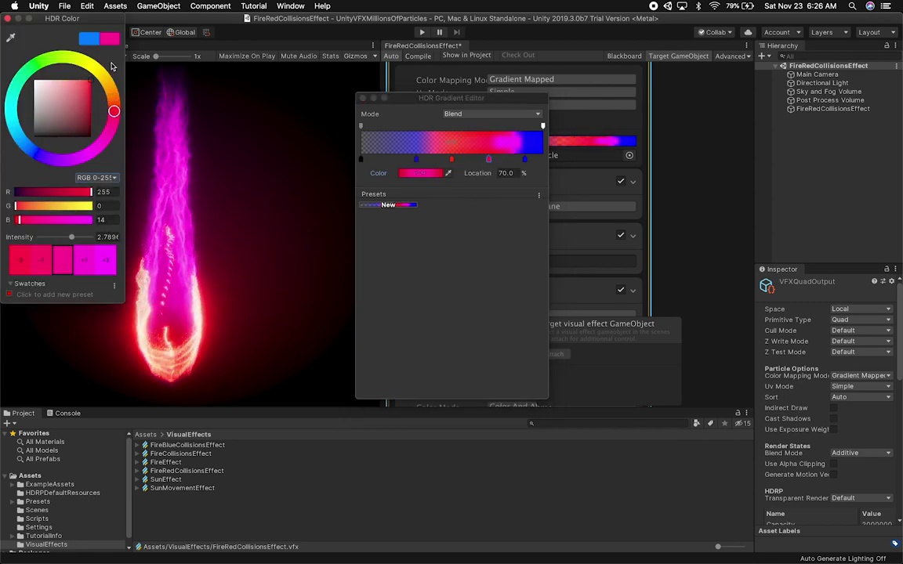
pyautogui.click(7, 18)
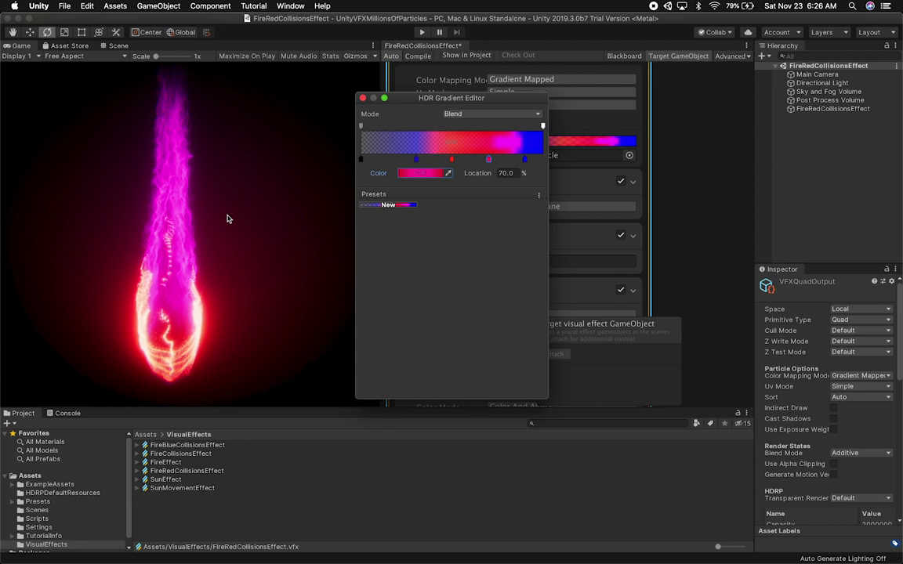
# Recolor the key at 89.7% in the Quad Output gradient to orange-red, RGB 255, 11, 0
pyautogui.click(525, 162)
pyautogui.click(424, 174)
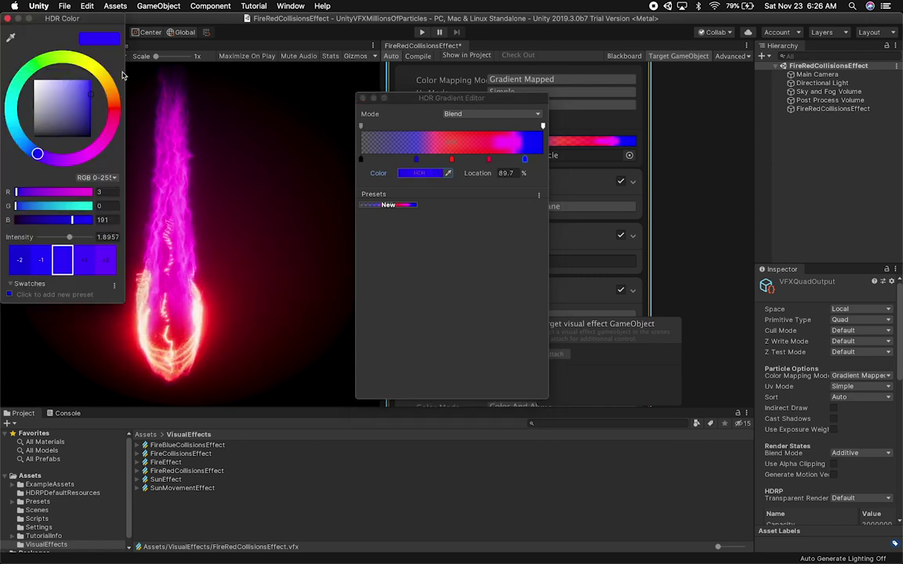
pyautogui.moveTo(114, 99); pyautogui.dragTo(98, 63)
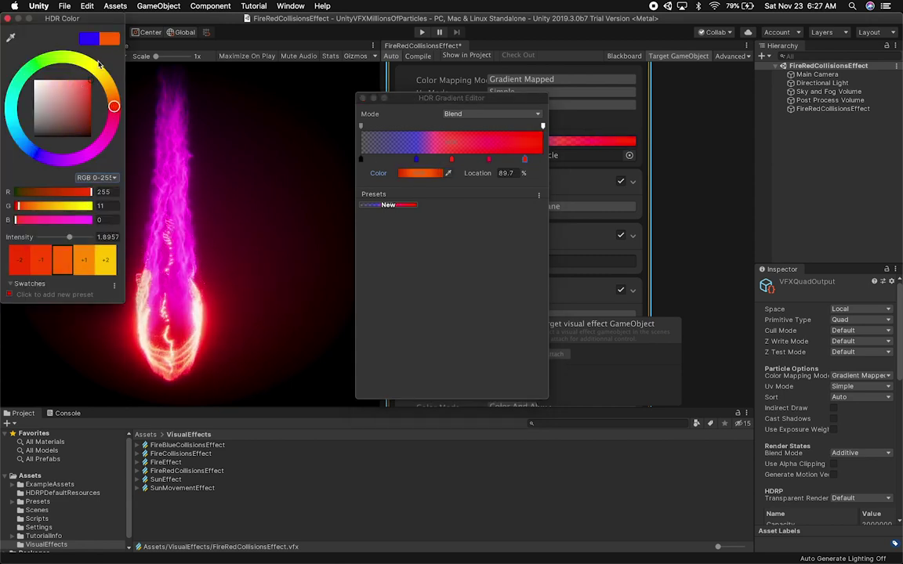
pyautogui.click(8, 18)
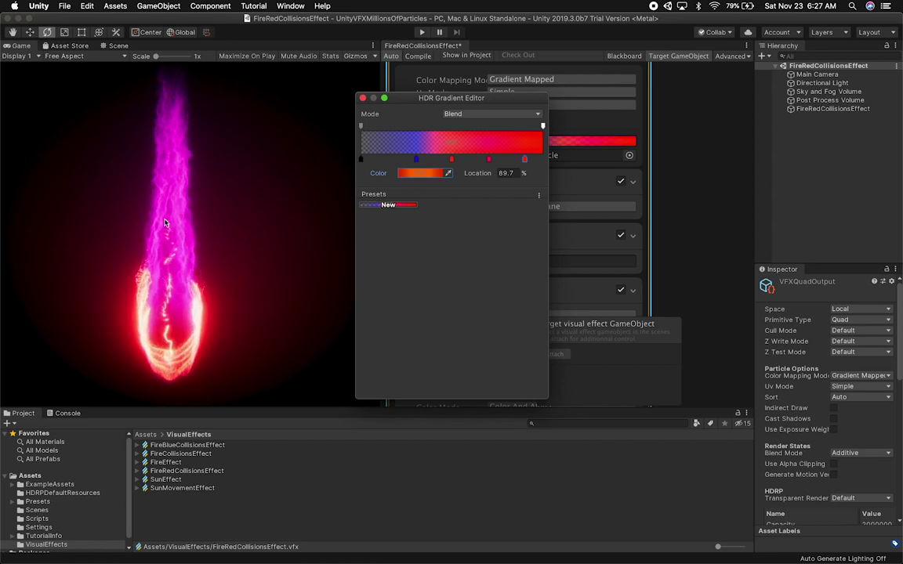
# Recolor the key at 30.3% in the Quad Output gradient to pure red, RGB 255, 0, 0, and close the gradient editor
pyautogui.click(416, 161)
pyautogui.click(416, 172)
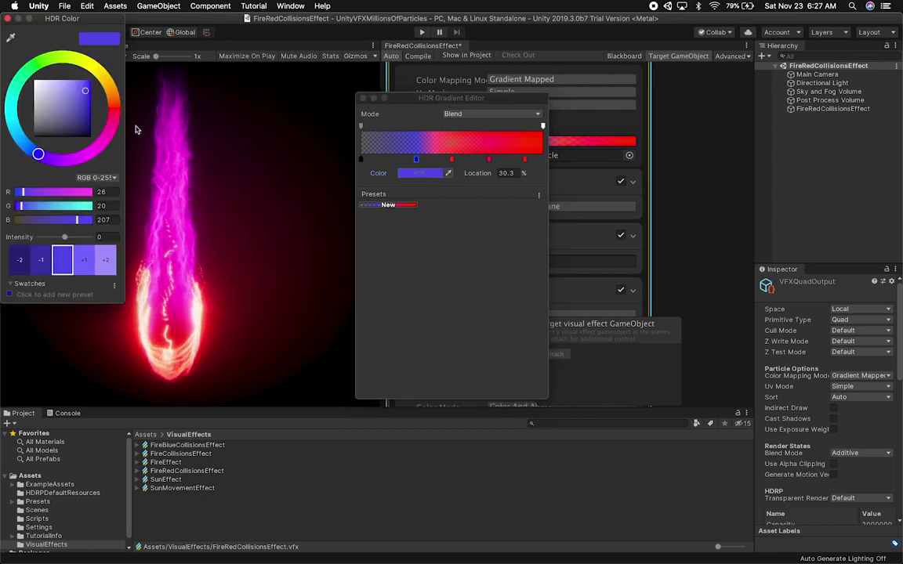
pyautogui.click(104, 102)
pyautogui.moveTo(72, 100)
pyautogui.mouseDown()
pyautogui.moveTo(66, 110)
pyautogui.moveTo(86, 123)
pyautogui.moveTo(104, 74)
pyautogui.moveTo(115, 110)
pyautogui.moveTo(92, 93)
pyautogui.moveTo(97, 81)
pyautogui.moveTo(62, 104)
pyautogui.moveTo(95, 77)
pyautogui.mouseUp()
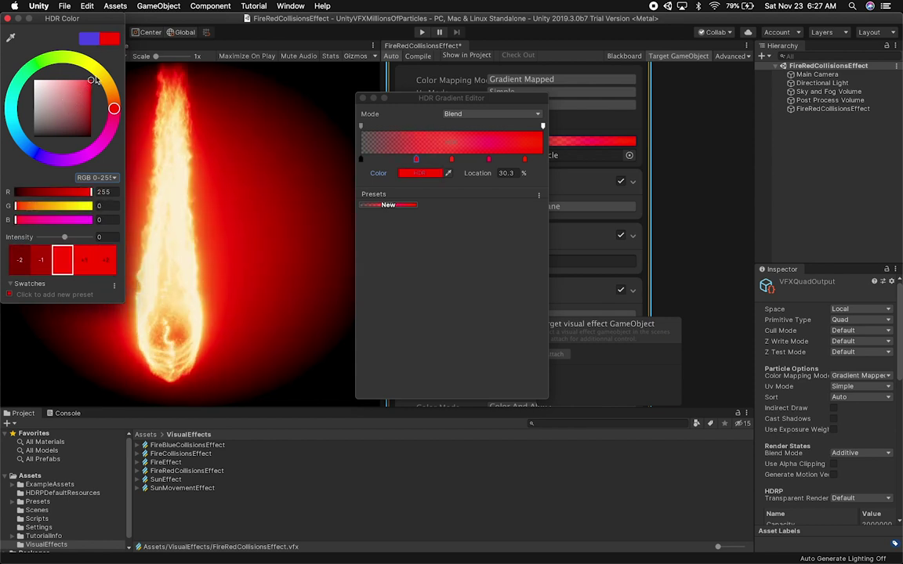
pyautogui.click(7, 19)
pyautogui.click(362, 99)
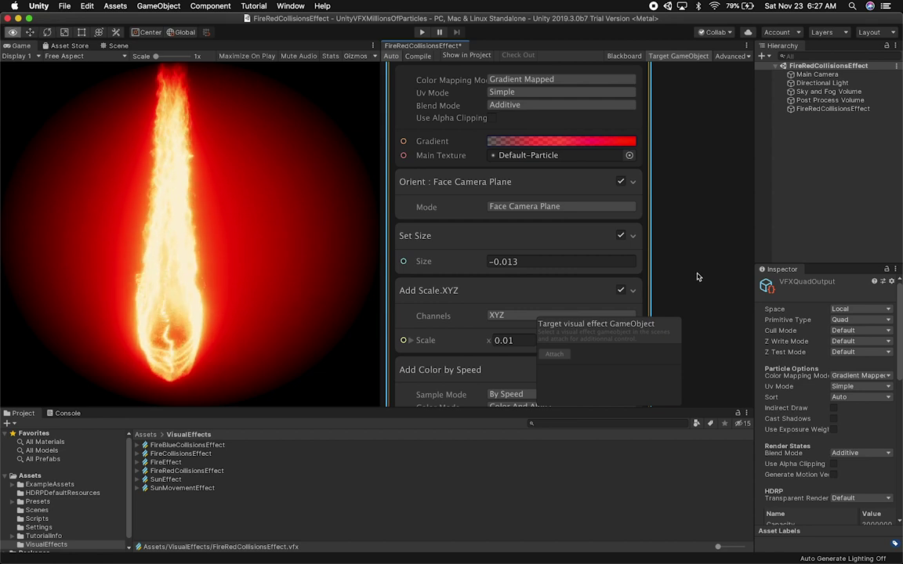
# Set the Size in the Quad Output's Set Size block to 0.01
pyautogui.scroll(-5, 627, 211)
pyautogui.click(537, 137)
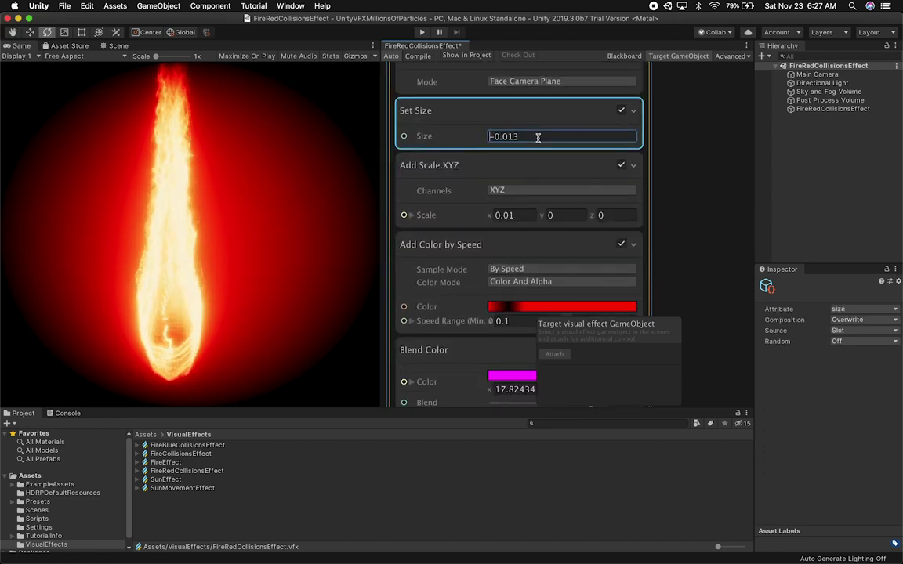
pyautogui.press('BackSpace')
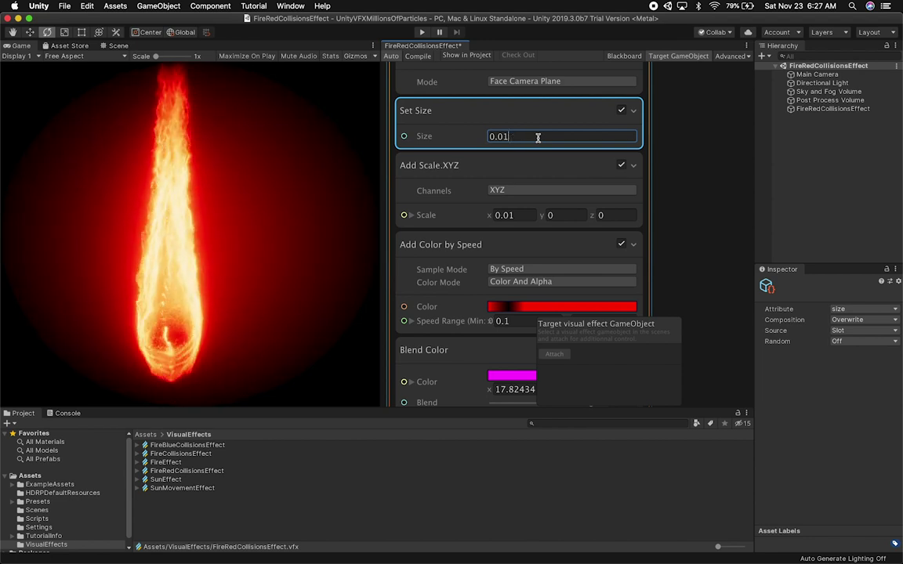
# Set the Blend Color block's HDR color to a muted dark pink, RGB 77, 27, 47
pyautogui.scroll(-2, 679, 258)
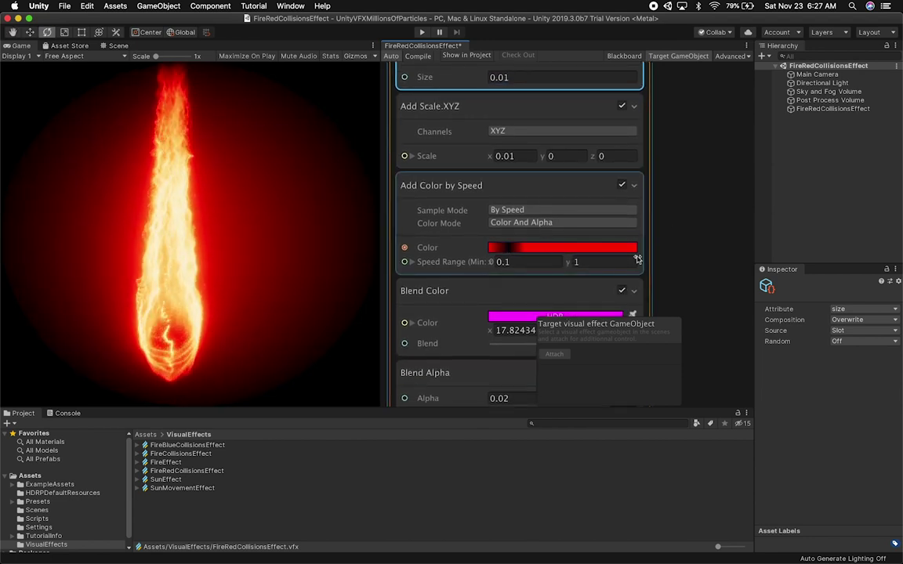
pyautogui.scroll(-2, 637, 259)
pyautogui.click(578, 246)
pyautogui.moveTo(74, 108); pyautogui.dragTo(60, 124)
pyautogui.moveTo(113, 106); pyautogui.dragTo(72, 123)
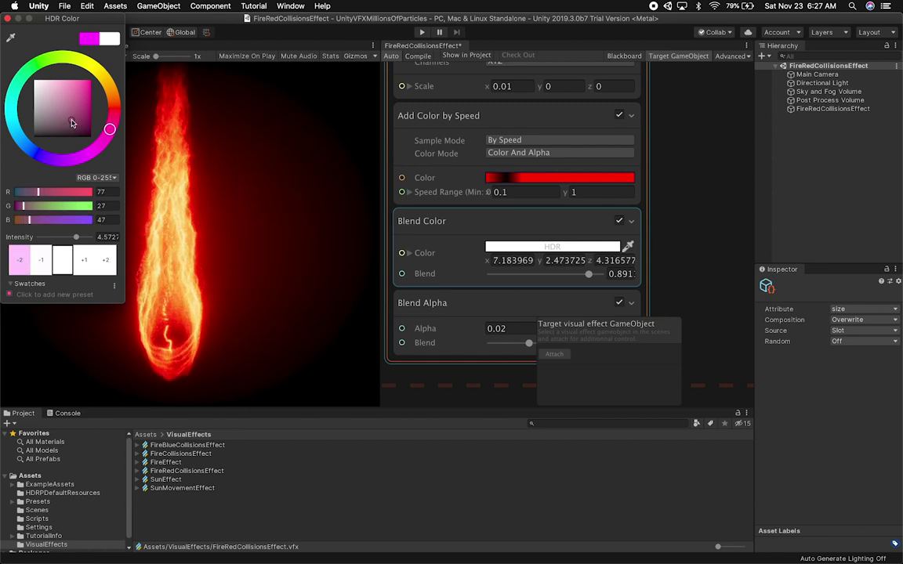
pyautogui.click(9, 18)
# Lower the Blend Alpha block's blend to about 0.24, and try a higher Blend Color blend before undoing that change
pyautogui.moveTo(693, 216); pyautogui.dragTo(695, 165, button='middle')
pyautogui.moveTo(558, 293); pyautogui.dragTo(523, 303)
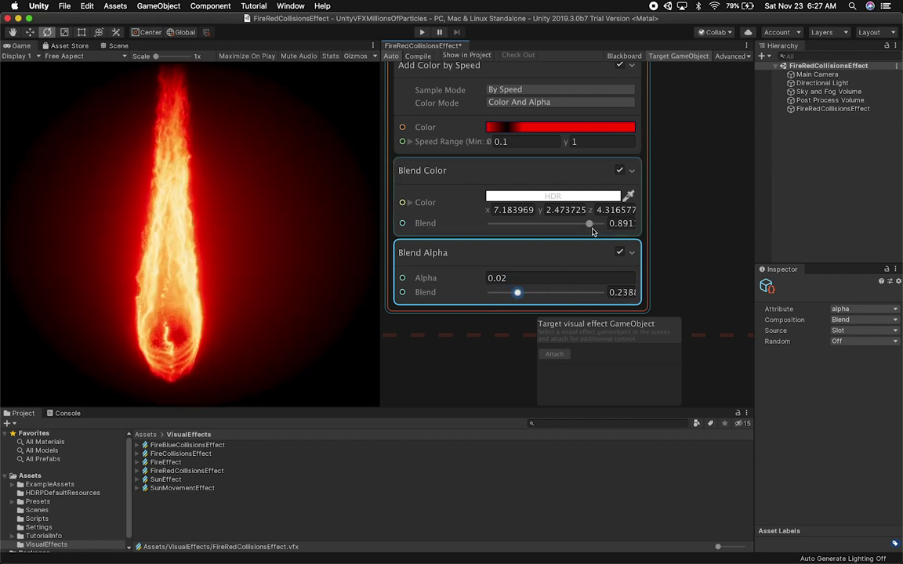
pyautogui.moveTo(588, 225); pyautogui.dragTo(618, 221)
pyautogui.press('super+z')
# Delete the Periodic Total Time node from the graph beside the context containing the Position (Sphere) block
pyautogui.moveTo(694, 71); pyautogui.dragTo(695, 260, button='middle')
pyautogui.scroll(6, 634, 188)
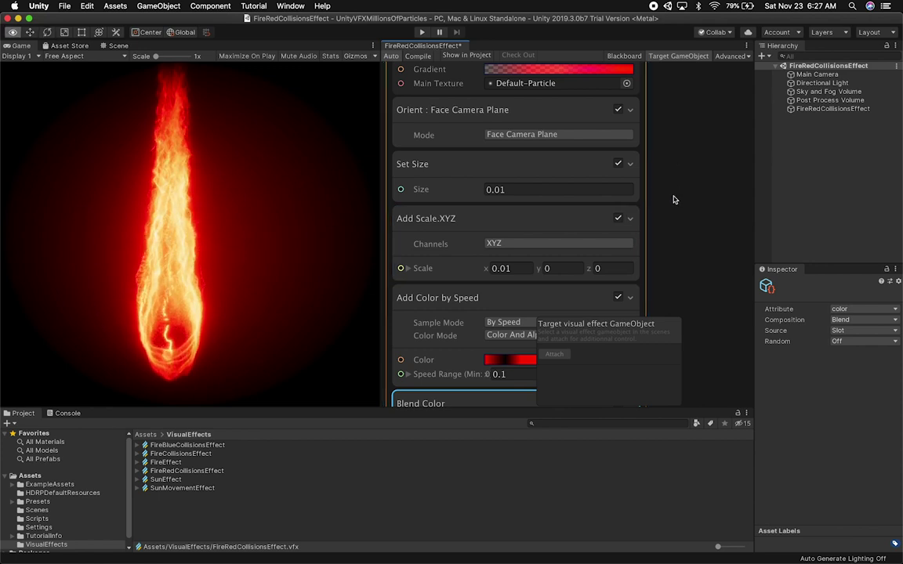
pyautogui.scroll(-1, 673, 207)
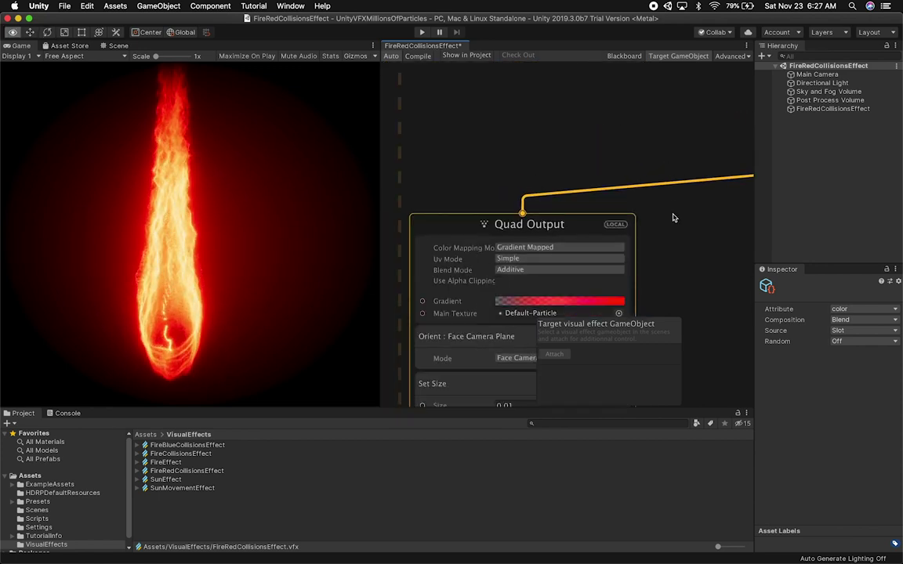
pyautogui.keyDown('alt'); pyautogui.moveTo(674, 216); pyautogui.dragTo(624, 208); pyautogui.keyUp('alt')
pyautogui.keyDown('alt'); pyautogui.moveTo(630, 88); pyautogui.dragTo(496, 173); pyautogui.keyUp('alt')
pyautogui.moveTo(496, 174); pyautogui.dragTo(439, 211, button='middle')
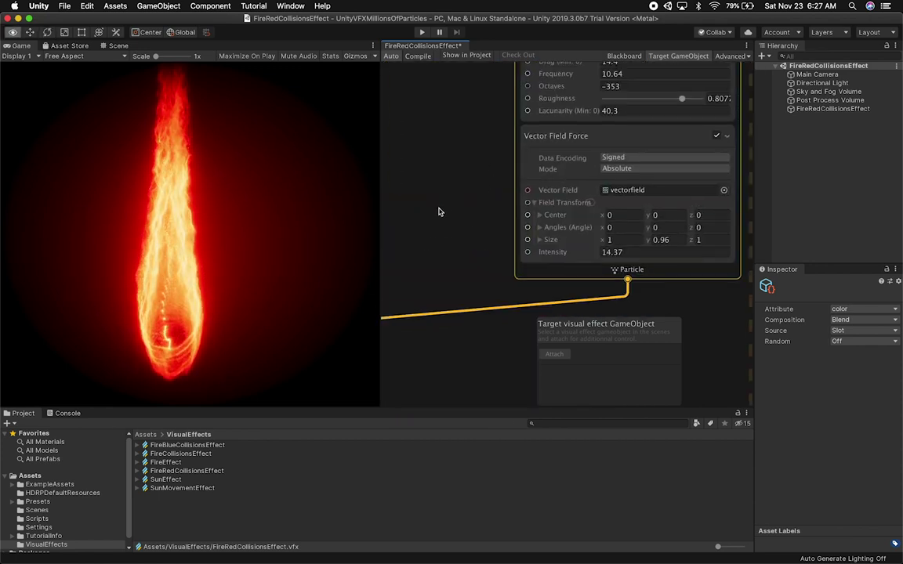
pyautogui.scroll(4, 405, 232)
pyautogui.hscroll(2, 412, 222)
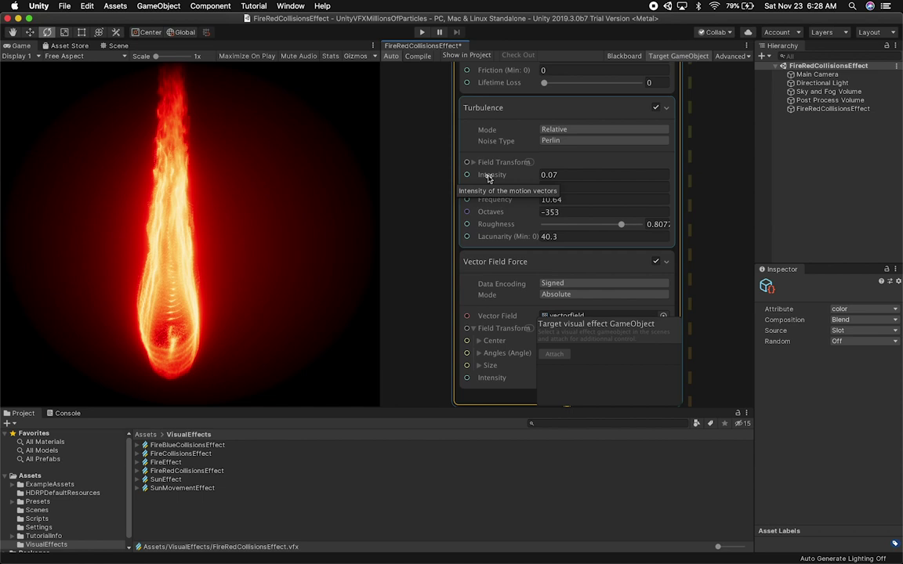
pyautogui.keyDown('alt'); pyautogui.moveTo(453, 214); pyautogui.dragTo(548, 253); pyautogui.keyUp('alt')
pyautogui.scroll(-1, 511, 247)
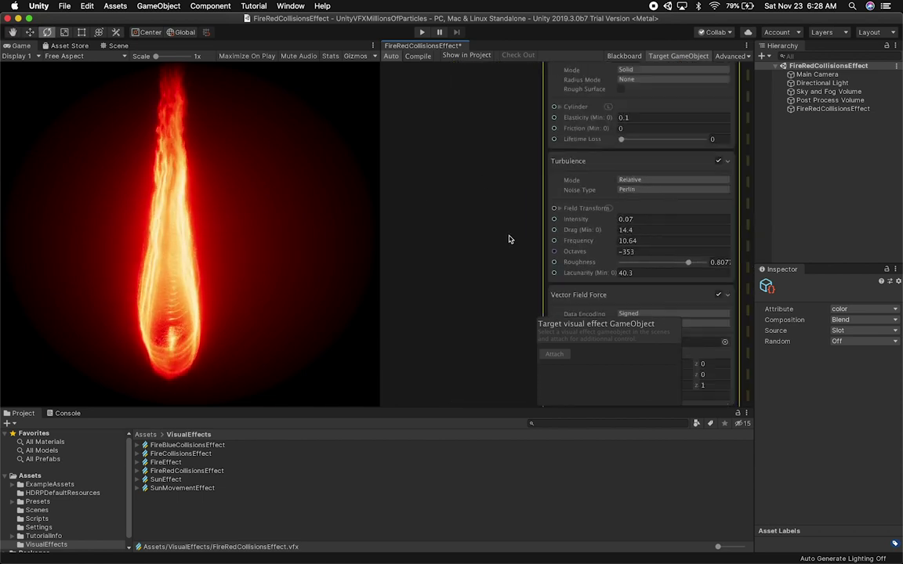
pyautogui.keyDown('alt'); pyautogui.moveTo(484, 183); pyautogui.dragTo(513, 294); pyautogui.keyUp('alt')
pyautogui.moveTo(502, 189)
pyautogui.keyDown('alt'); pyautogui.mouseDown()
pyautogui.moveTo(565, 257)
pyautogui.moveTo(524, 231)
pyautogui.moveTo(640, 258)
pyautogui.mouseUp(); pyautogui.keyUp('alt')
pyautogui.keyDown('alt'); pyautogui.moveTo(528, 250); pyautogui.dragTo(647, 260); pyautogui.keyUp('alt')
pyautogui.keyDown('alt'); pyautogui.moveTo(573, 255); pyautogui.dragTo(662, 257); pyautogui.keyUp('alt')
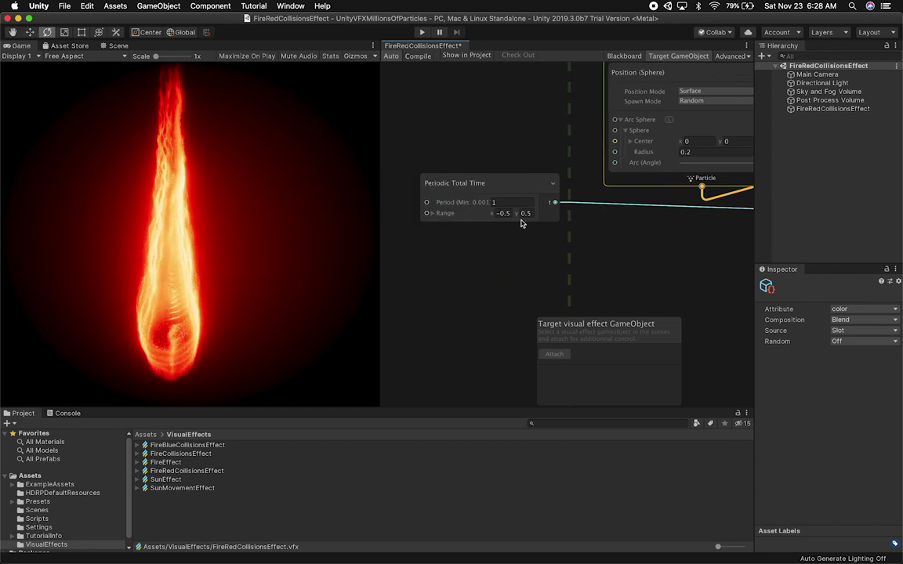
pyautogui.click(493, 186)
pyautogui.press('Delete')
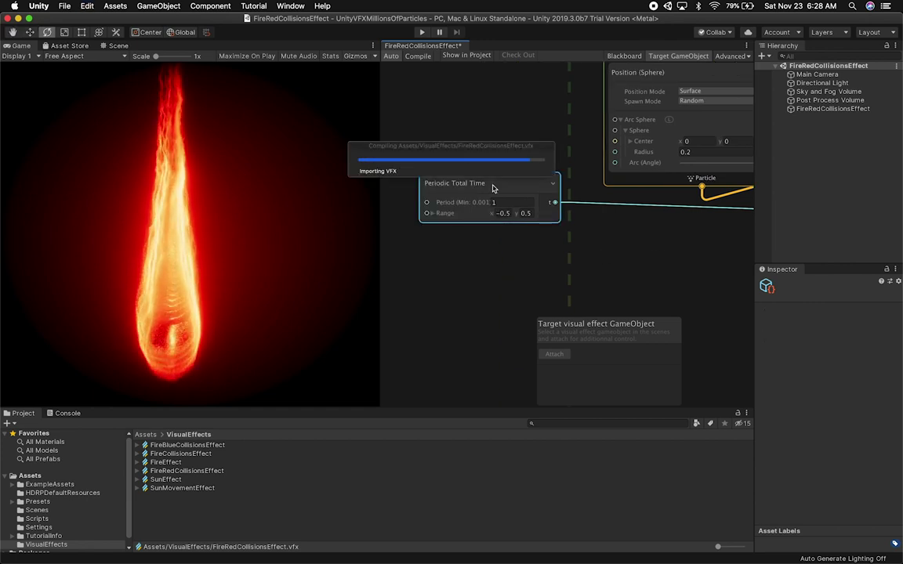
# Try an attraction speed of -3.06, a stick distance of 2.82 and a radius of -0.84 in the Conform to Sphere block
pyautogui.keyDown('alt'); pyautogui.moveTo(611, 248); pyautogui.dragTo(415, 238); pyautogui.keyUp('alt')
pyautogui.keyDown('alt'); pyautogui.moveTo(513, 243); pyautogui.dragTo(397, 242); pyautogui.keyUp('alt')
pyautogui.hscroll(5, 492, 222)
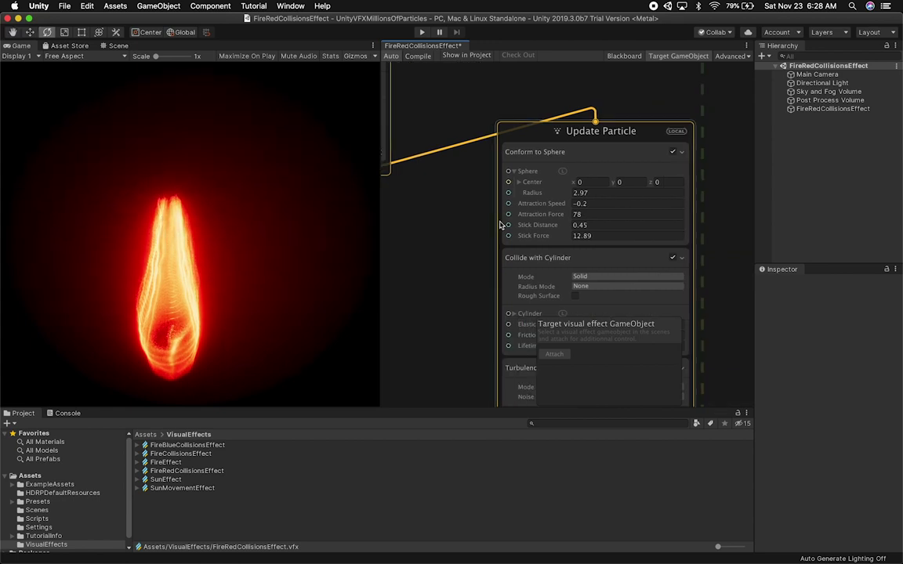
pyautogui.scroll(2, 502, 224)
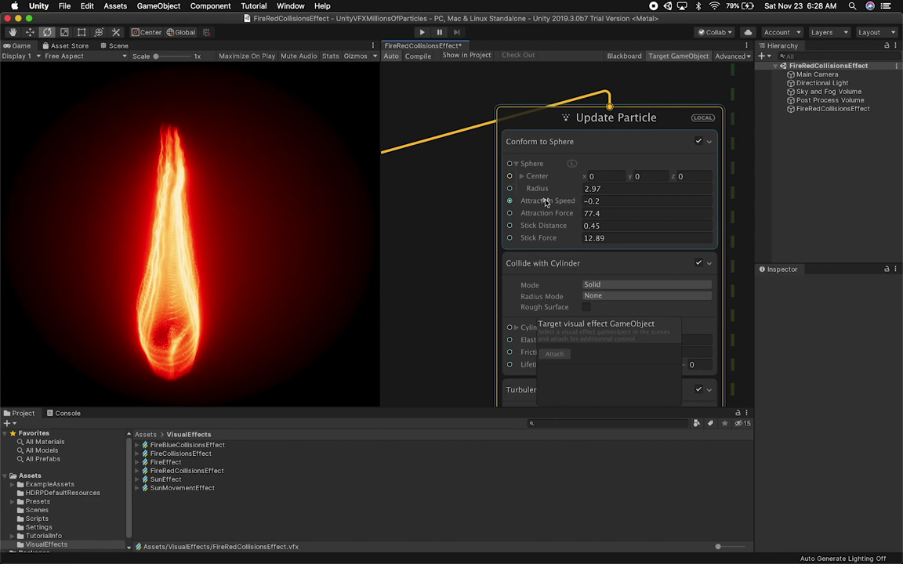
pyautogui.moveTo(565, 202); pyautogui.dragTo(627, 201)
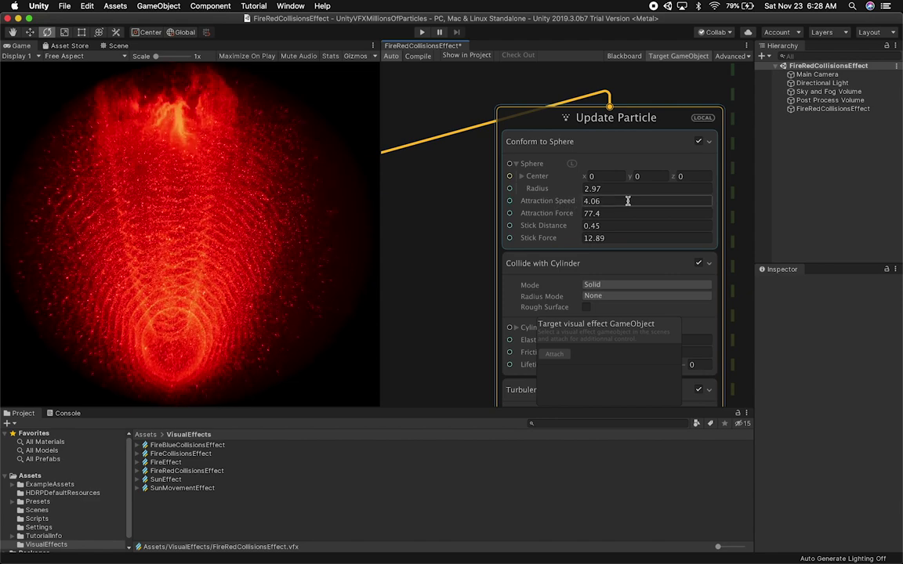
pyautogui.moveTo(623, 202); pyautogui.dragTo(499, 212)
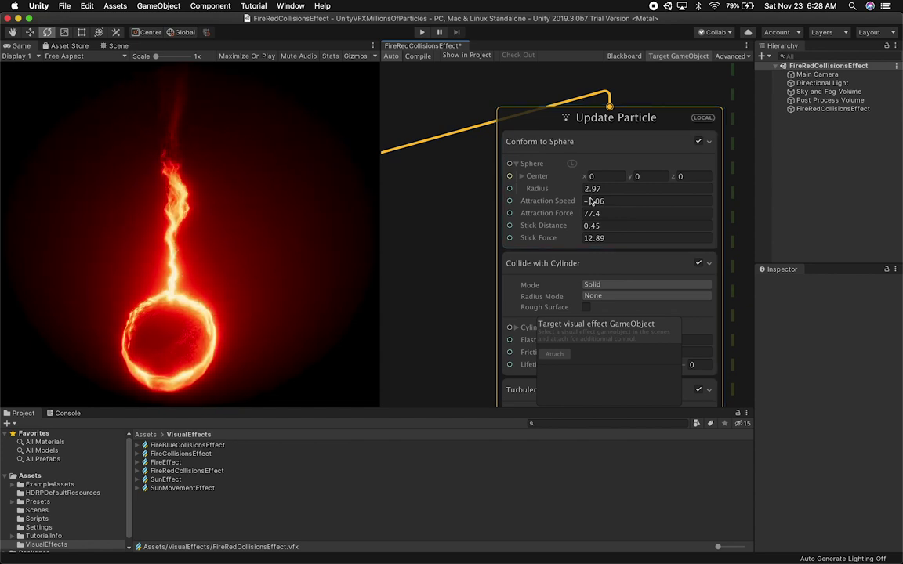
pyautogui.moveTo(567, 228); pyautogui.dragTo(589, 226)
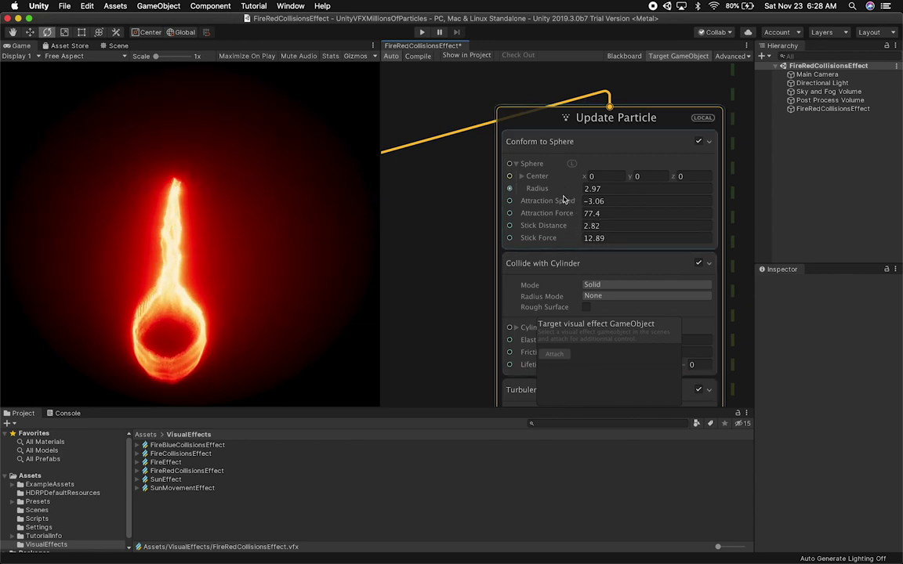
pyautogui.moveTo(555, 192); pyautogui.dragTo(525, 199)
# Delete the Conform to Sphere block from the Update Particle context
pyautogui.click(535, 144)
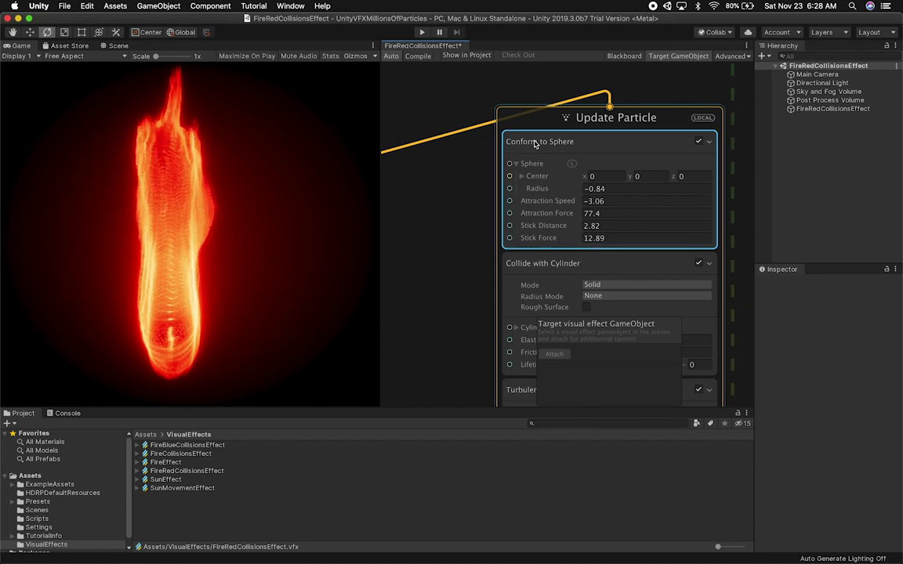
pyautogui.press('Delete')
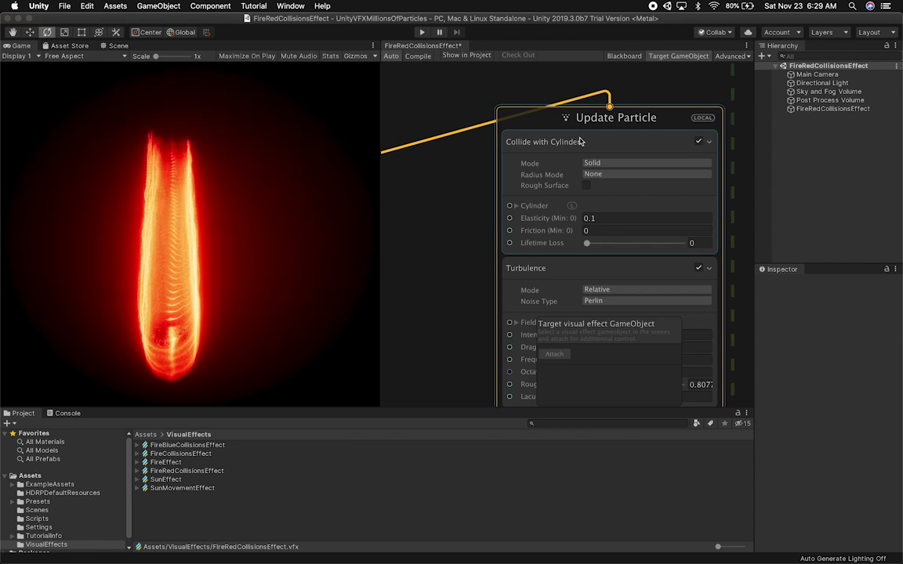
# Add a Linear Drag block above the Collide with Cylinder block in the Update Particle context
pyautogui.click(579, 141)
pyautogui.press('space')
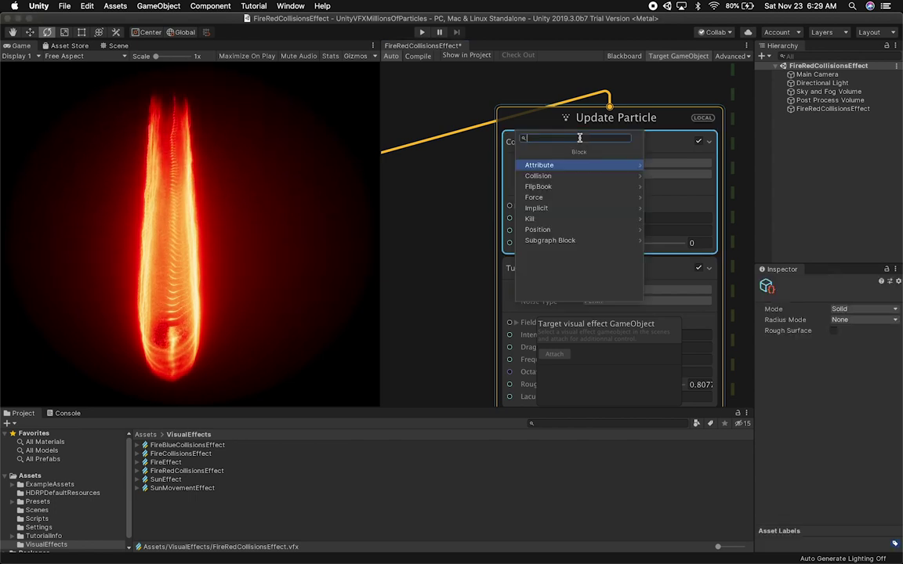
pyautogui.write('po')
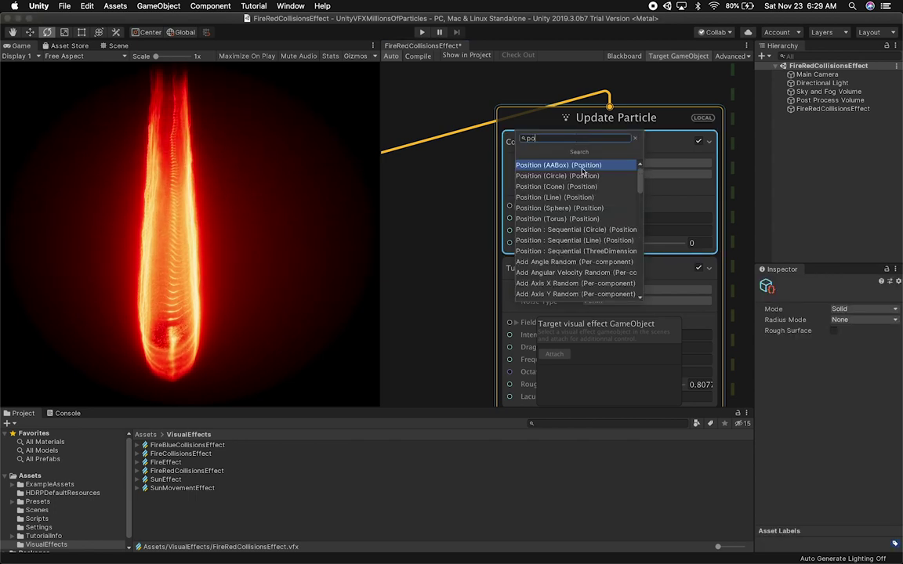
pyautogui.write('conf')
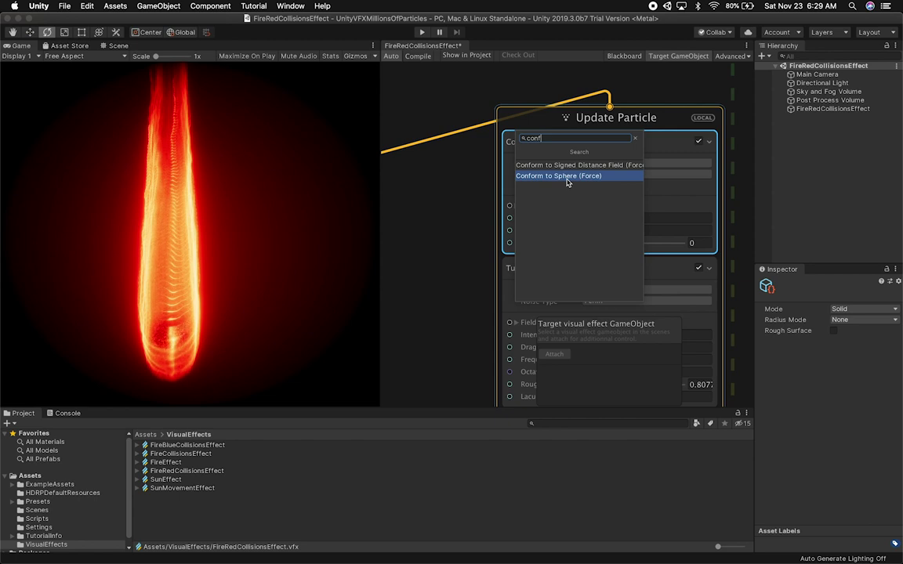
pyautogui.press('BackSpace')
pyautogui.press('BackSpace')
pyautogui.press('BackSpace')
pyautogui.press('BackSpace')
pyautogui.click(552, 197)
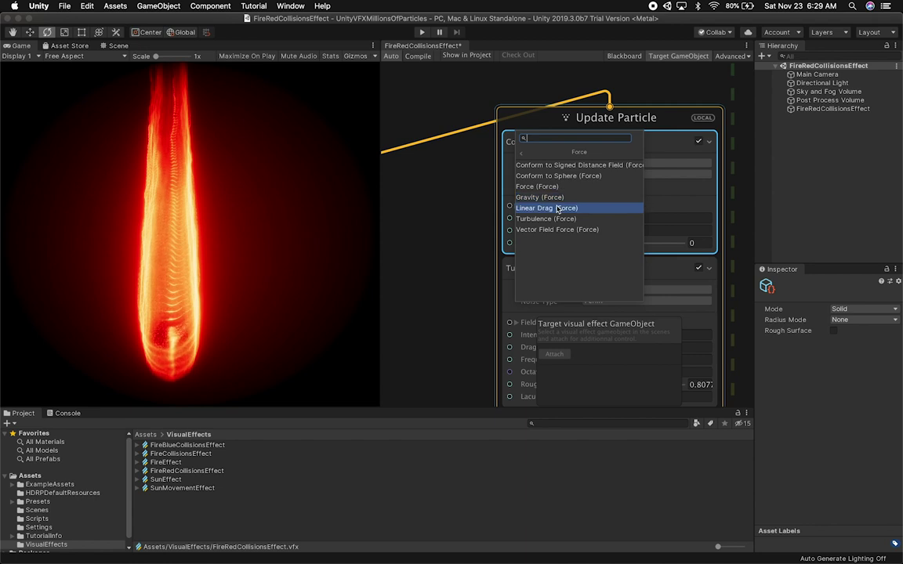
pyautogui.click(557, 209)
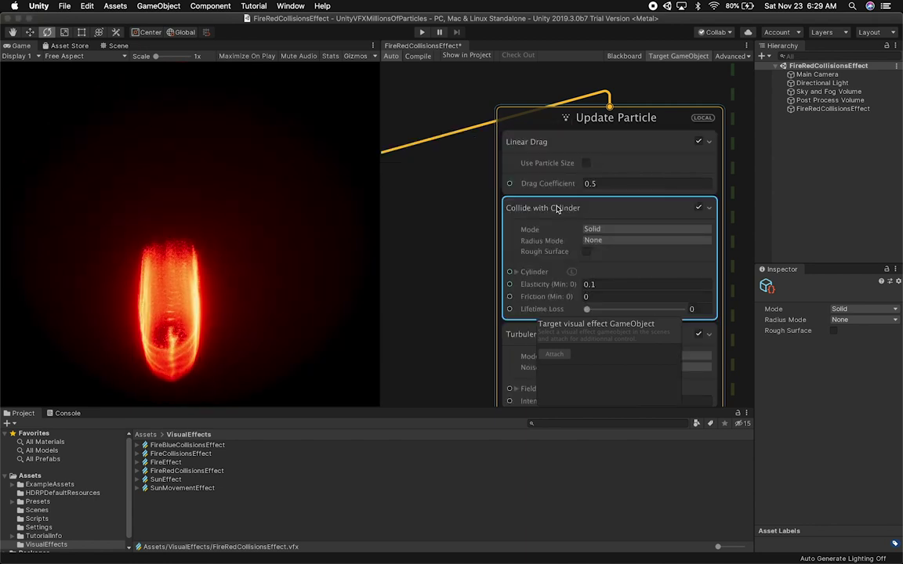
# Try the Linear Drag block with Use Particle Size enabled and a drag coefficient of 14.49
pyautogui.moveTo(552, 186); pyautogui.dragTo(586, 166)
pyautogui.click(586, 164)
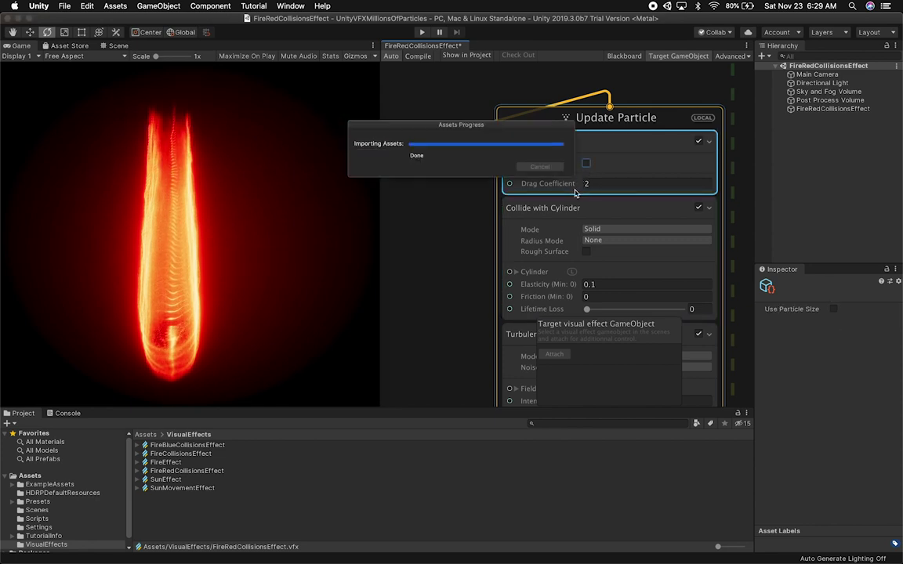
pyautogui.moveTo(561, 188); pyautogui.dragTo(636, 188)
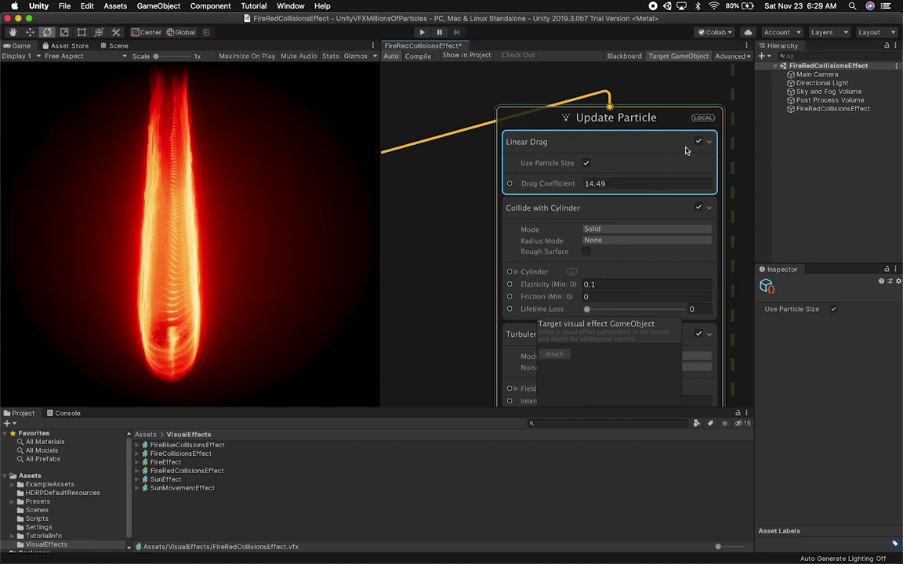
# Delete the Linear Drag and Collide with Cylinder blocks from the Update Particle context
pyautogui.click(709, 143)
pyautogui.press('super+BackSpace')
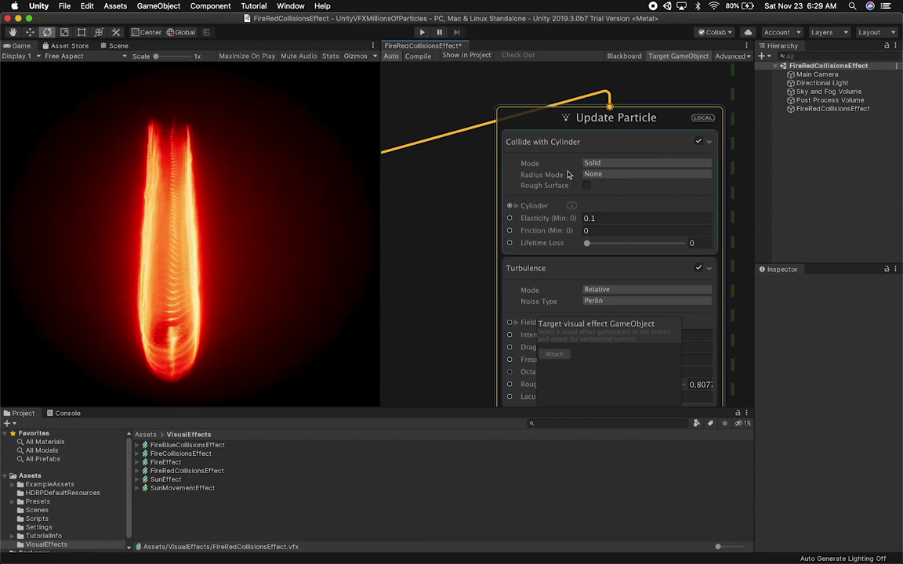
pyautogui.click(549, 146)
pyautogui.press('super+BackSpace')
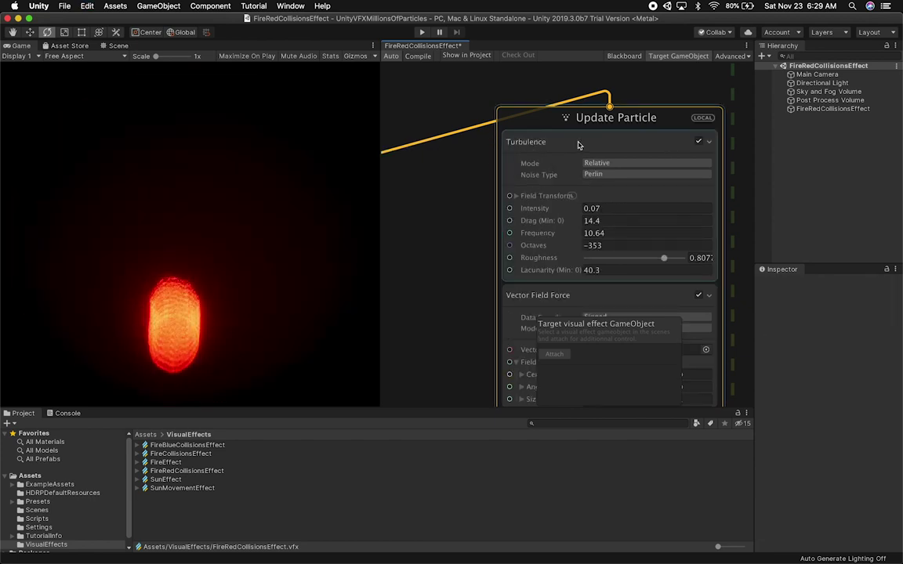
# Try sphere radii of -0.01 and 0 in the Position (Sphere) block of the Initialize Particle context
pyautogui.keyDown('alt'); pyautogui.moveTo(389, 188); pyautogui.dragTo(647, 242); pyautogui.keyUp('alt')
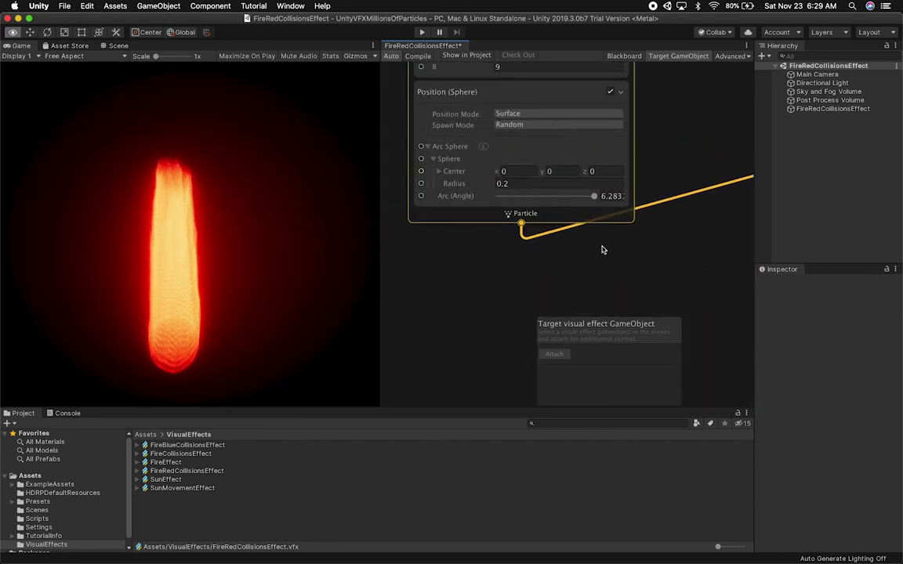
pyautogui.moveTo(465, 184); pyautogui.dragTo(462, 185)
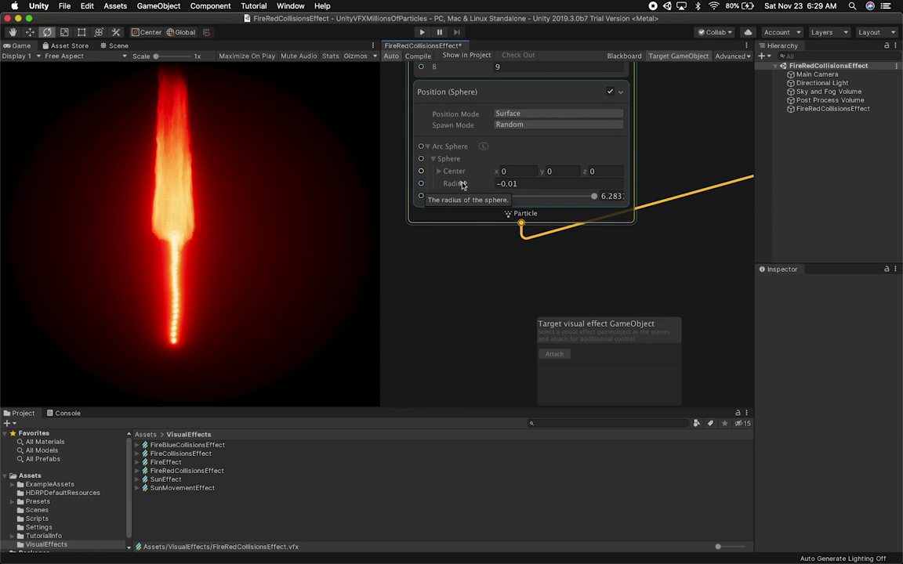
pyautogui.moveTo(462, 186); pyautogui.dragTo(463, 185)
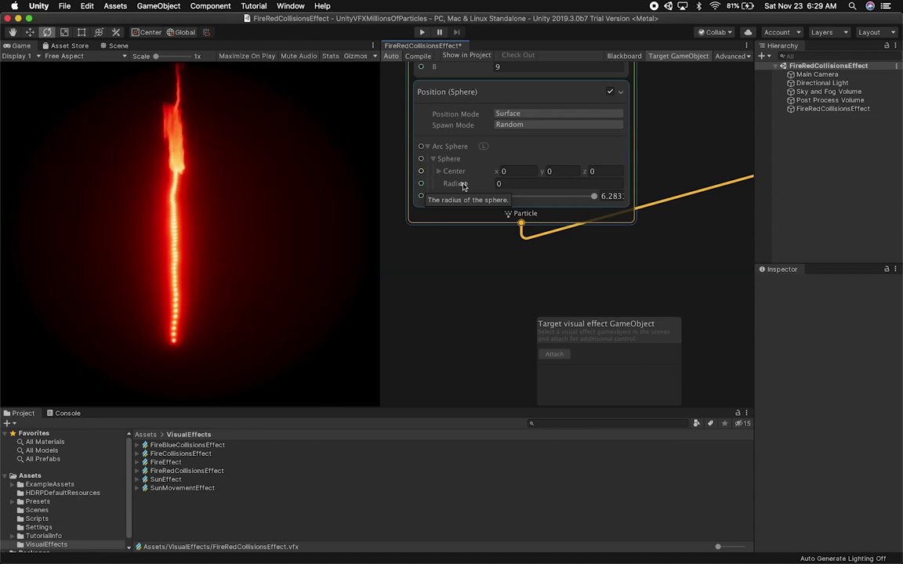
# Replace the Position (Sphere) block in the Initialize Particle context with a Position (Line) block
pyautogui.click(468, 93)
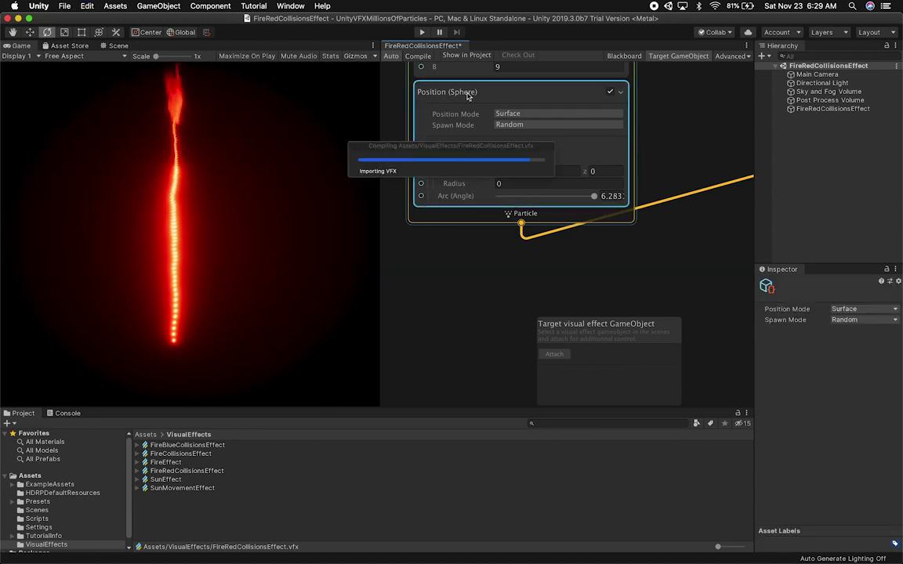
pyautogui.press('Delete')
pyautogui.click(477, 91)
pyautogui.press('space')
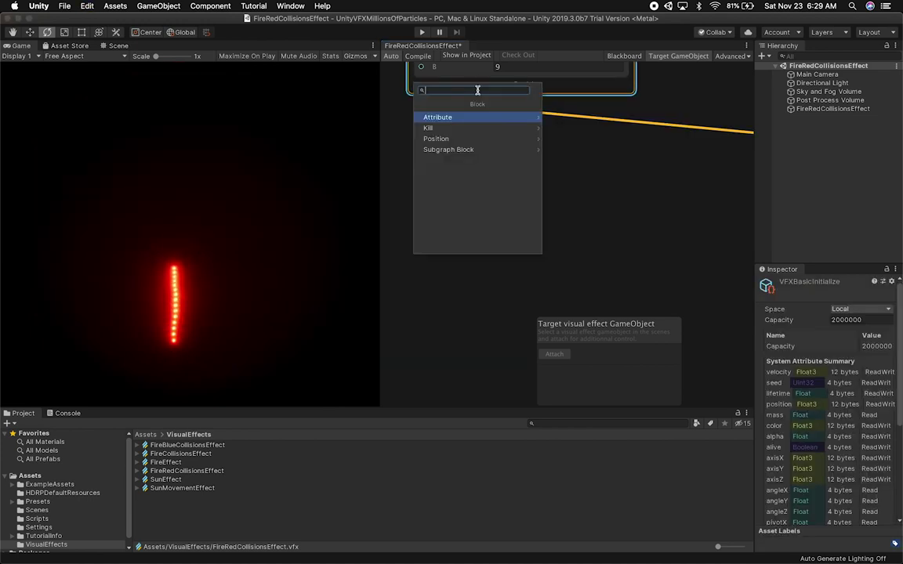
pyautogui.write('po')
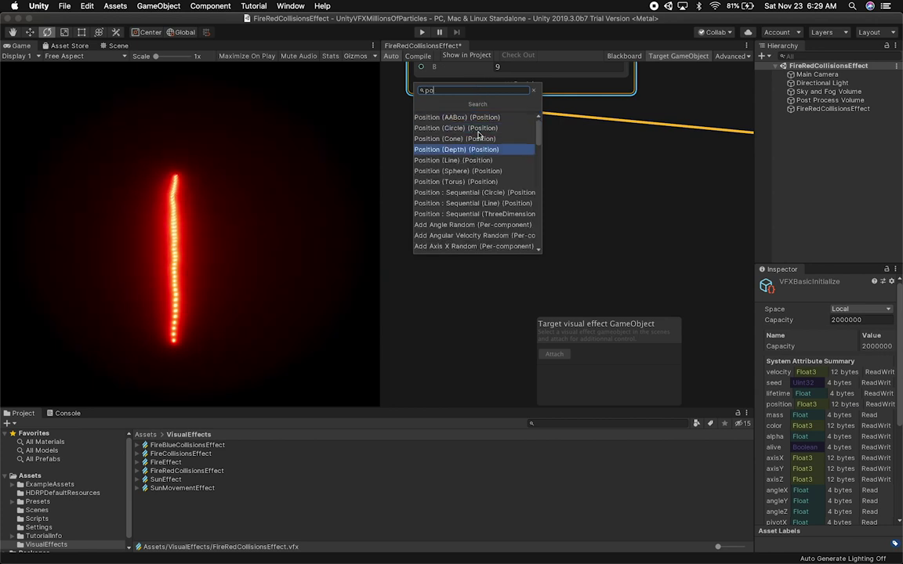
pyautogui.click(473, 162)
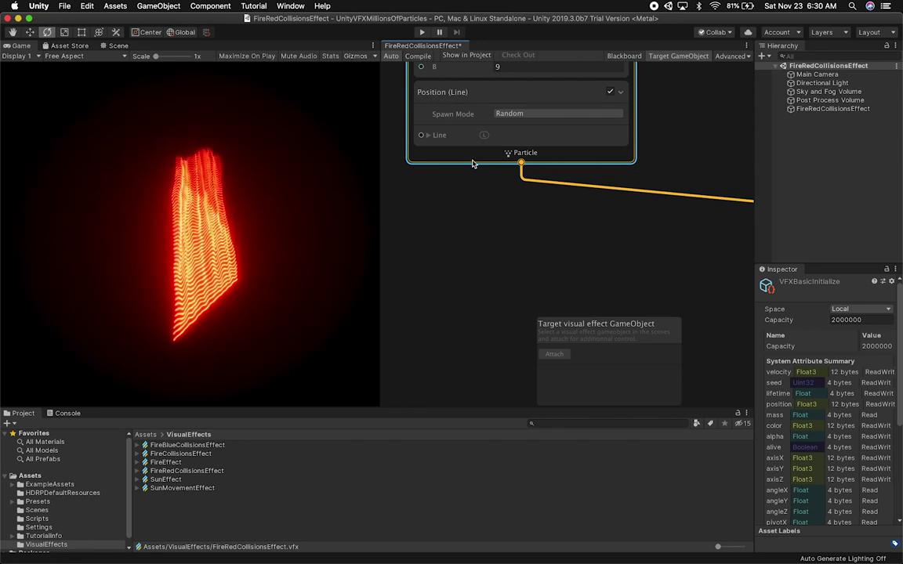
# Set the Position (Line) block's line start to X -0.18 and Y 0.56
pyautogui.click(428, 135)
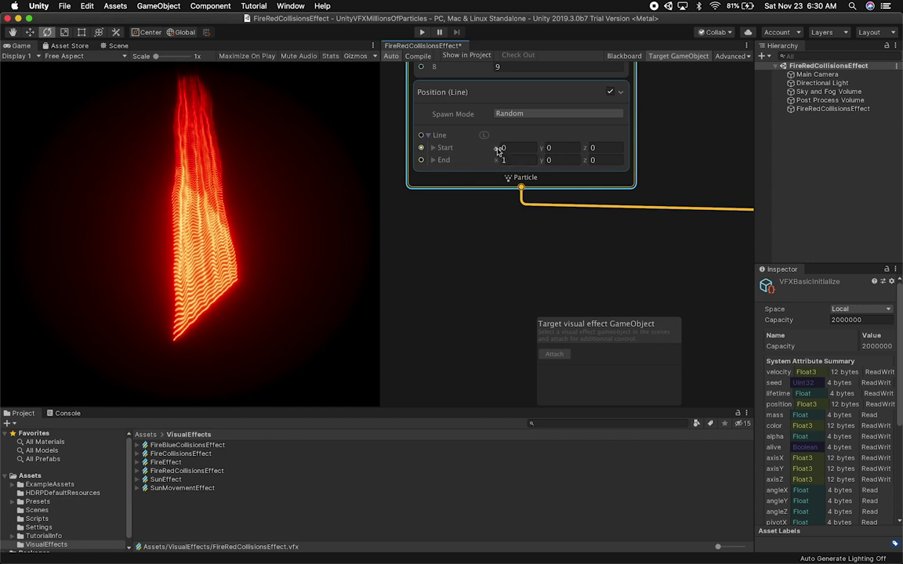
pyautogui.moveTo(475, 149); pyautogui.dragTo(494, 151)
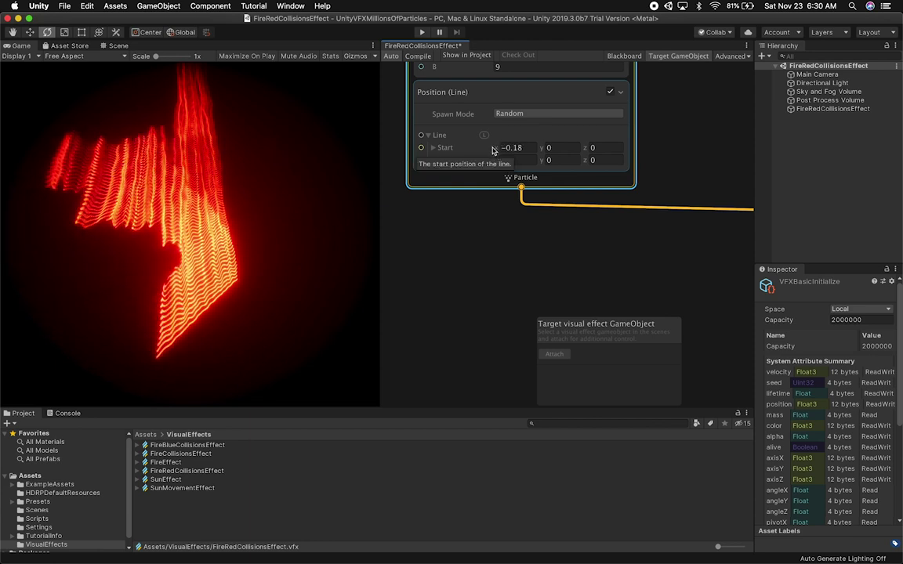
pyautogui.moveTo(542, 148); pyautogui.dragTo(551, 149)
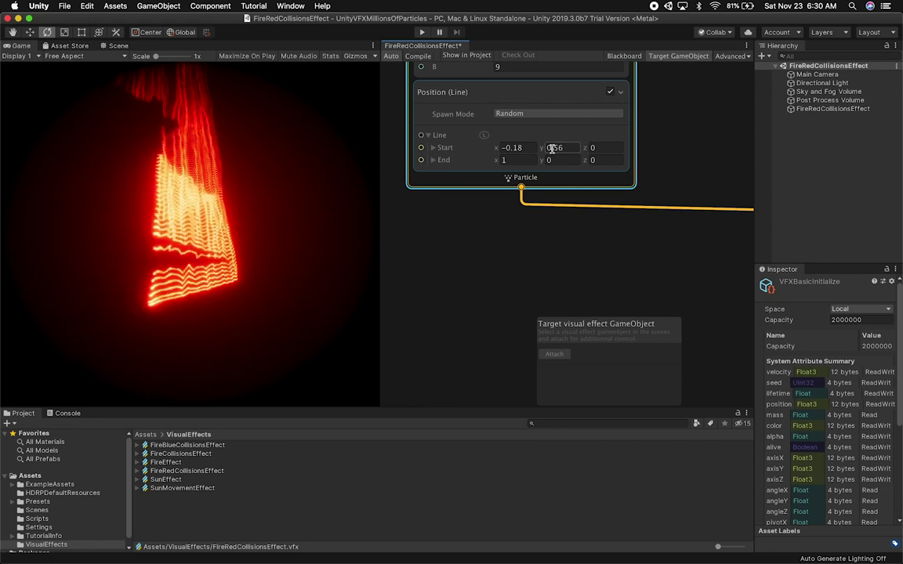
# Select the FireRedCollisionsEffect object and examine the line-shaped emission from different angles in the Scene view
pyautogui.click(114, 45)
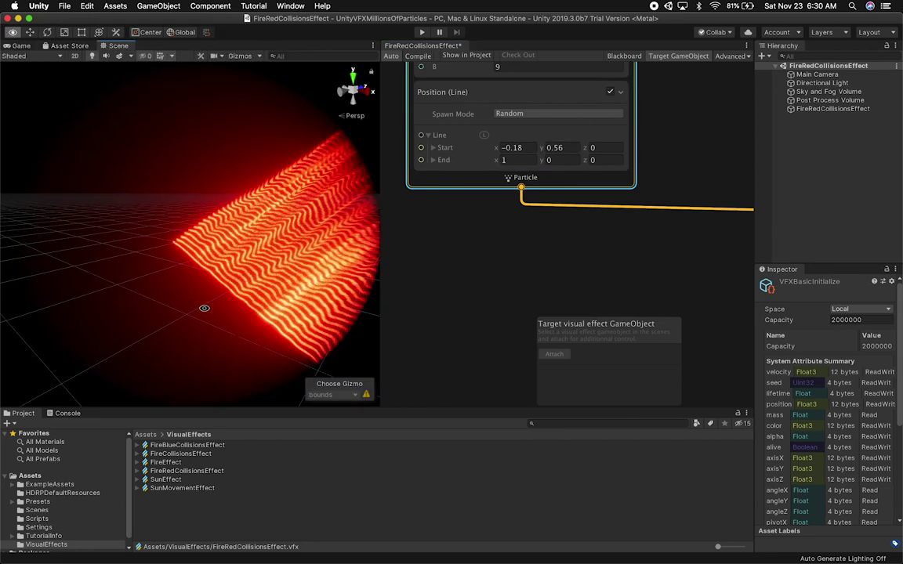
pyautogui.click(832, 109)
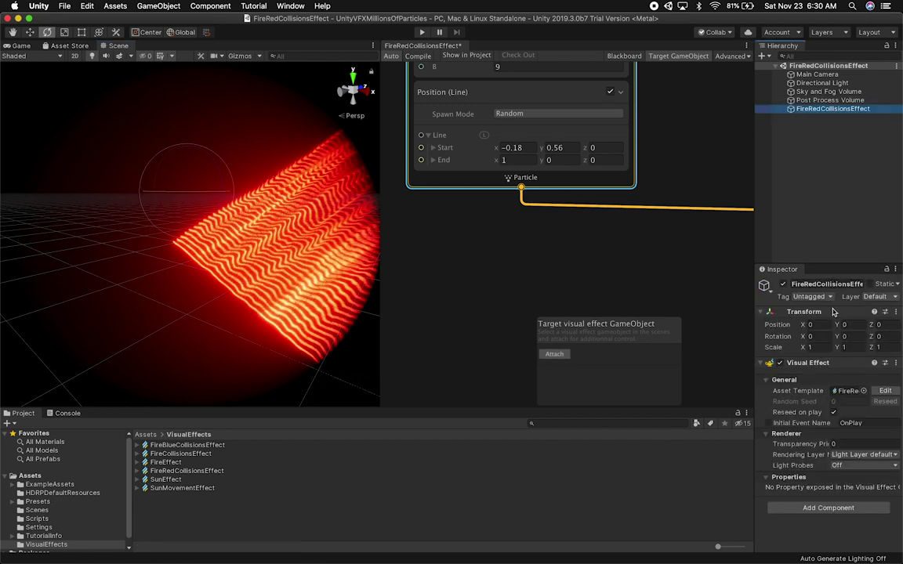
pyautogui.moveTo(274, 208); pyautogui.dragTo(215, 207, button='middle')
pyautogui.moveTo(266, 186); pyautogui.dragTo(252, 240, button='middle')
pyautogui.keyDown('alt'); pyautogui.moveTo(252, 241); pyautogui.dragTo(231, 233); pyautogui.keyUp('alt')
pyautogui.moveTo(227, 276); pyautogui.dragTo(228, 325, button='middle')
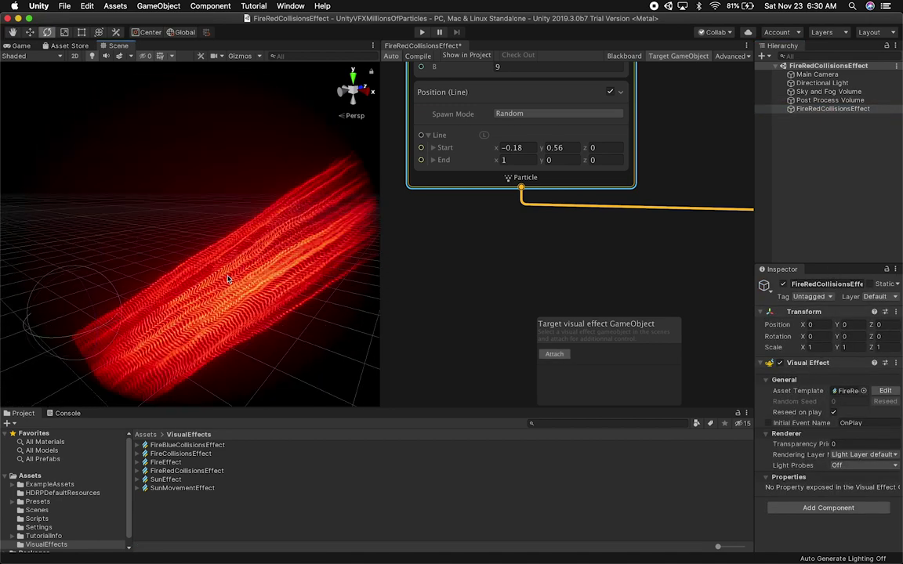
# Try a Vector Field Force intensity of about 3.8 in the Update Particle context, and settle on 19.81
pyautogui.keyDown('alt'); pyautogui.moveTo(474, 209); pyautogui.dragTo(473, 285); pyautogui.keyUp('alt')
pyautogui.keyDown('alt'); pyautogui.moveTo(687, 156); pyautogui.dragTo(617, 119); pyautogui.keyUp('alt')
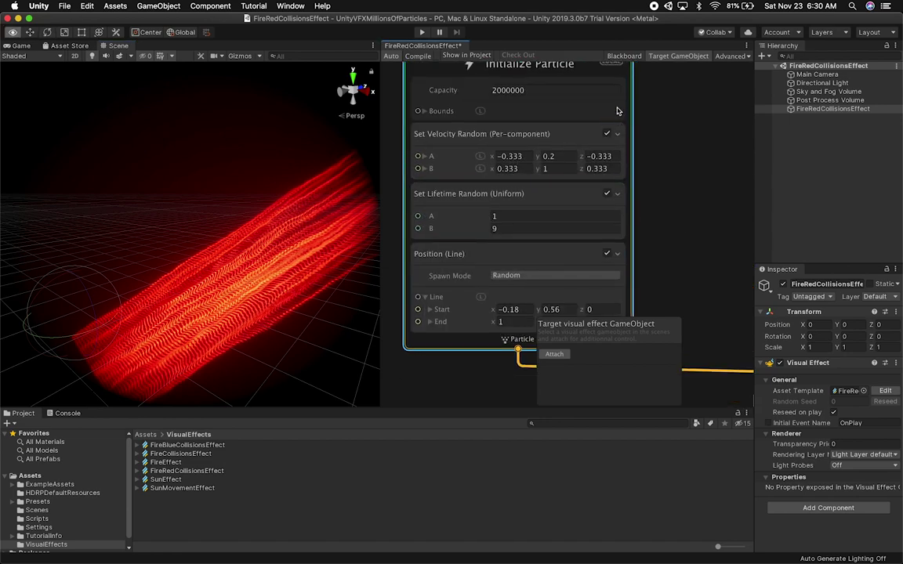
pyautogui.keyDown('alt'); pyautogui.moveTo(652, 198); pyautogui.dragTo(630, 131); pyautogui.keyUp('alt')
pyautogui.moveTo(537, 244); pyautogui.dragTo(393, 212, button='middle')
pyautogui.moveTo(433, 285); pyautogui.dragTo(433, 212, button='middle')
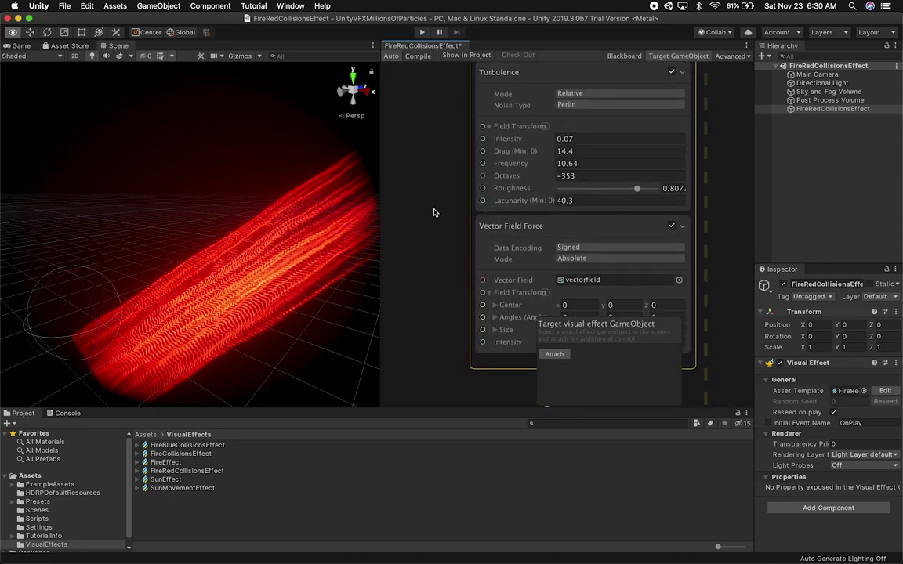
pyautogui.keyDown('alt'); pyautogui.moveTo(434, 210); pyautogui.dragTo(434, 131); pyautogui.keyUp('alt')
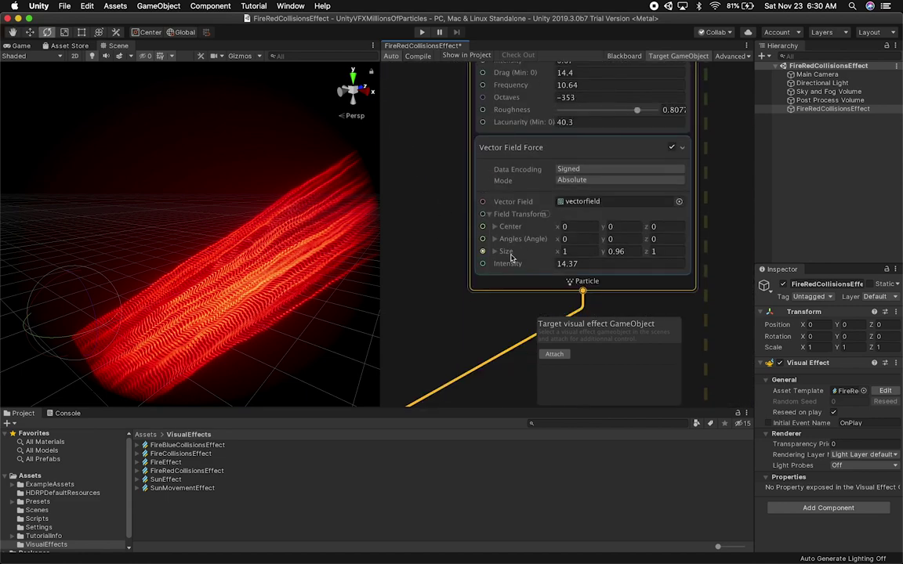
pyautogui.moveTo(531, 265); pyautogui.dragTo(483, 267)
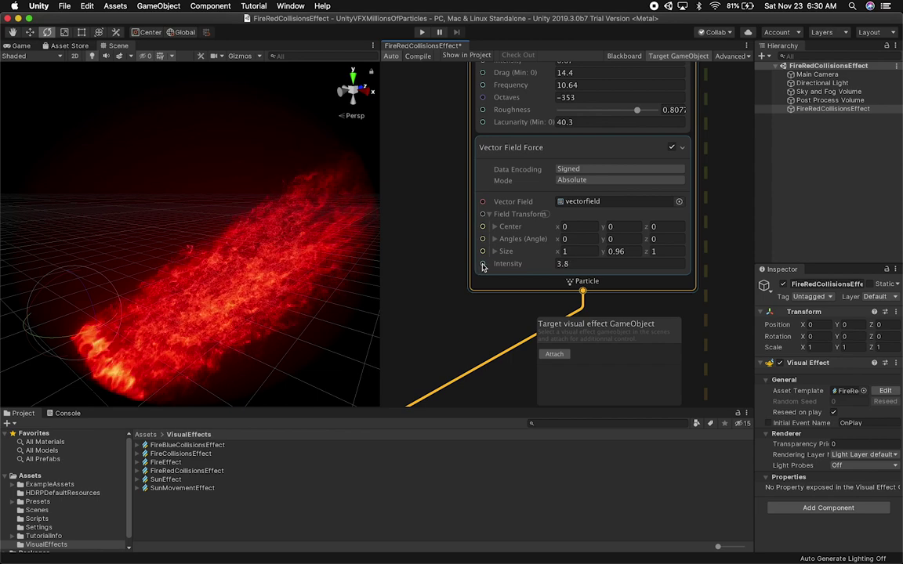
pyautogui.click(584, 266)
pyautogui.click(584, 265)
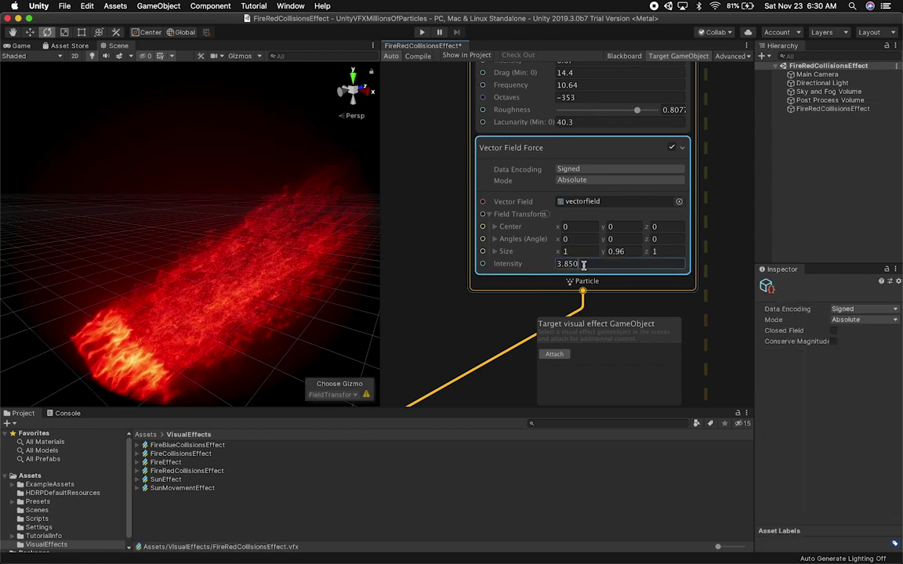
pyautogui.moveTo(539, 265); pyautogui.dragTo(684, 274)
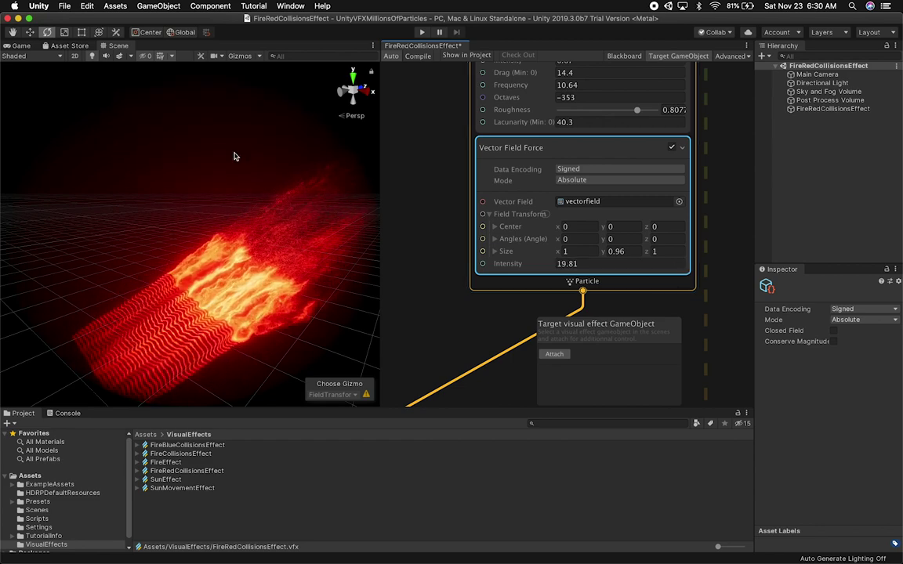
# Select the FireRedCollisionsEffect object and dock the Scene view beside the Game view so both show at once
pyautogui.click(23, 46)
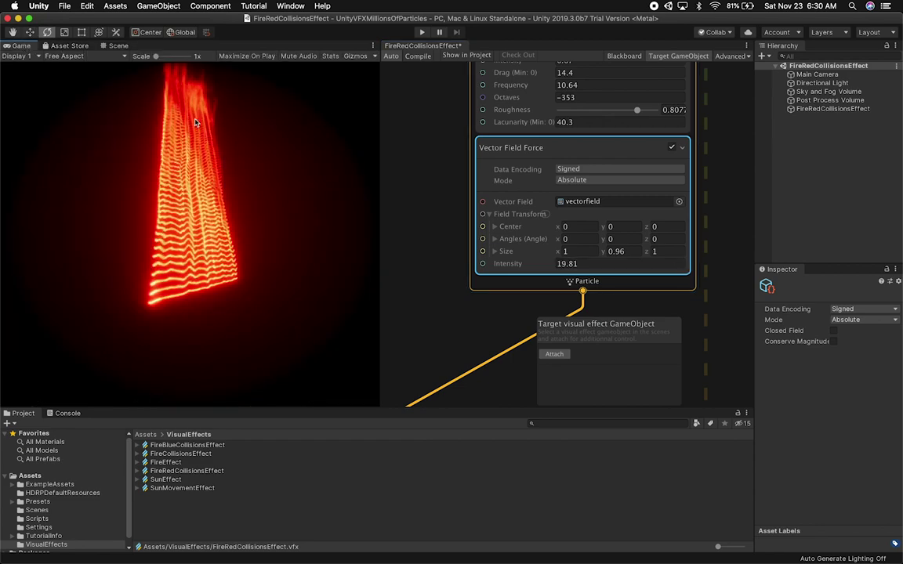
pyautogui.click(108, 46)
pyautogui.keyDown('alt'); pyautogui.moveTo(134, 316); pyautogui.dragTo(194, 332); pyautogui.keyUp('alt')
pyautogui.click(817, 76)
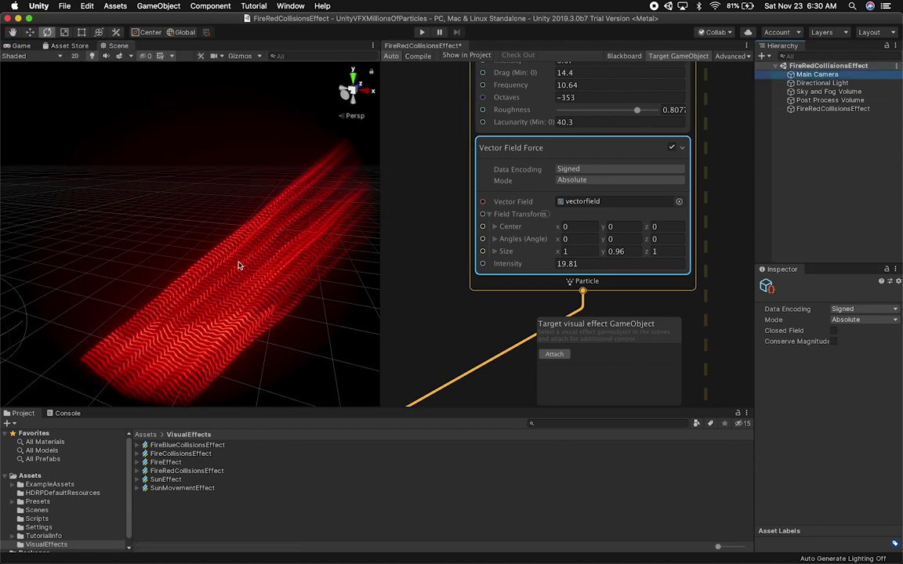
pyautogui.moveTo(236, 246); pyautogui.dragTo(255, 185, button='middle')
pyautogui.click(818, 110)
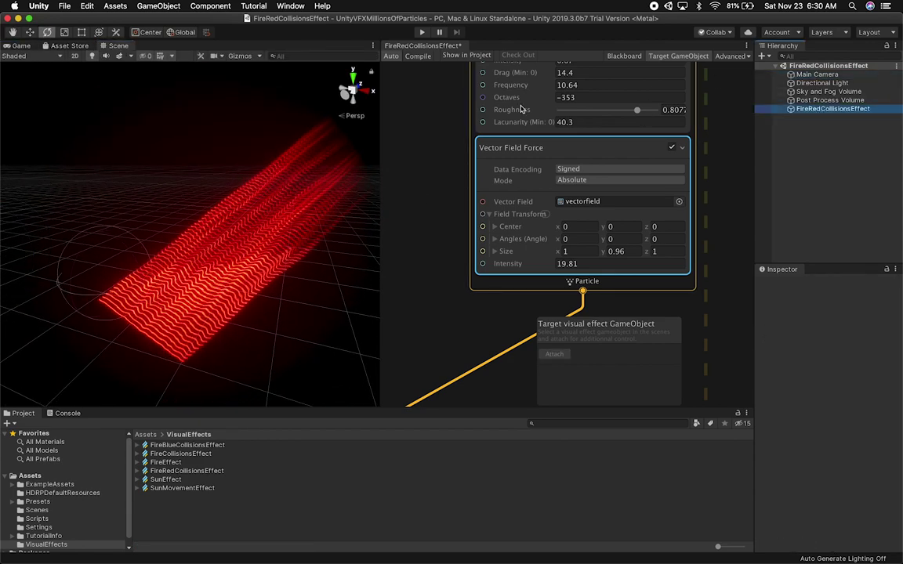
pyautogui.moveTo(76, 251); pyautogui.dragTo(64, 263)
pyautogui.moveTo(105, 45); pyautogui.dragTo(310, 290)
# Rotate the FireRedCollisionsEffect object to about -22.08 on X and reposition it to about X -0.71, Y 0.0733, Z -0.264
pyautogui.moveTo(263, 220)
pyautogui.mouseDown()
pyautogui.moveTo(268, 202)
pyautogui.moveTo(281, 206)
pyautogui.moveTo(274, 210)
pyautogui.mouseUp()
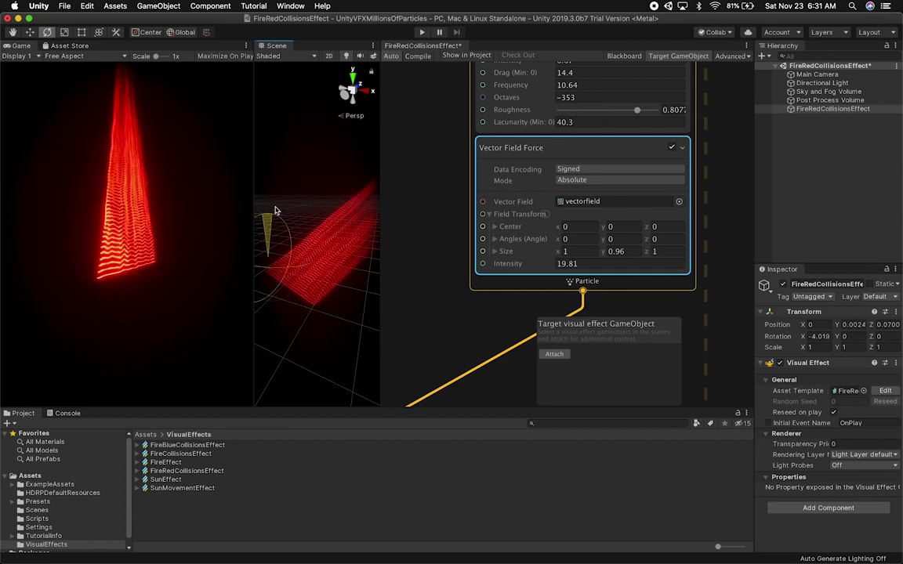
pyautogui.moveTo(331, 289); pyautogui.dragTo(344, 283, button='middle')
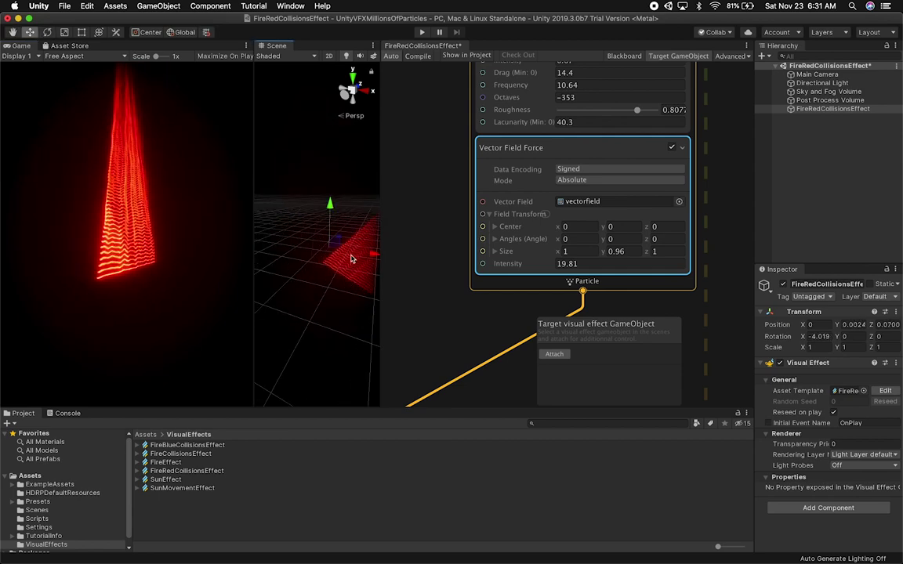
pyautogui.moveTo(374, 255); pyautogui.dragTo(195, 258)
pyautogui.press('super+z')
pyautogui.moveTo(283, 222); pyautogui.dragTo(278, 244, button='middle')
pyautogui.scroll(10, 278, 244)
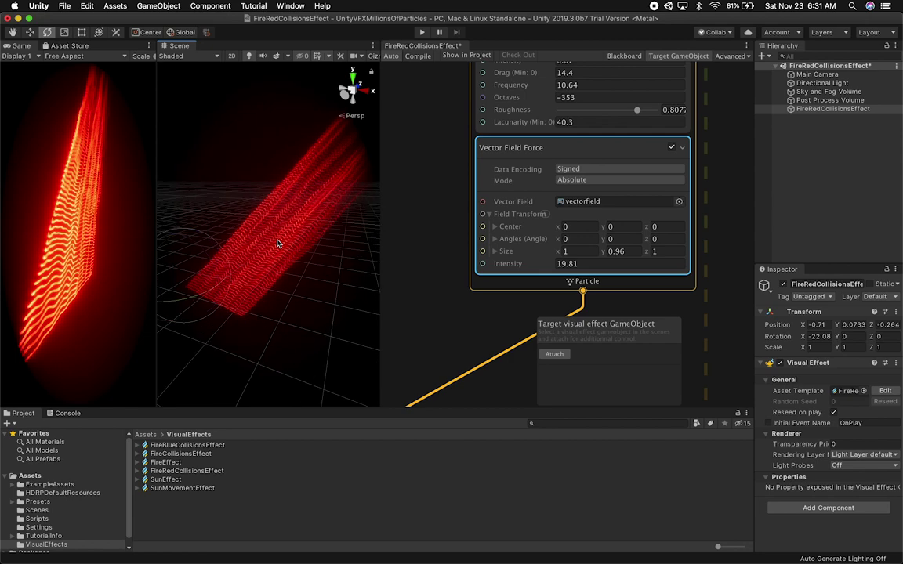
pyautogui.keyDown('alt'); pyautogui.moveTo(282, 251); pyautogui.dragTo(303, 242); pyautogui.keyUp('alt')
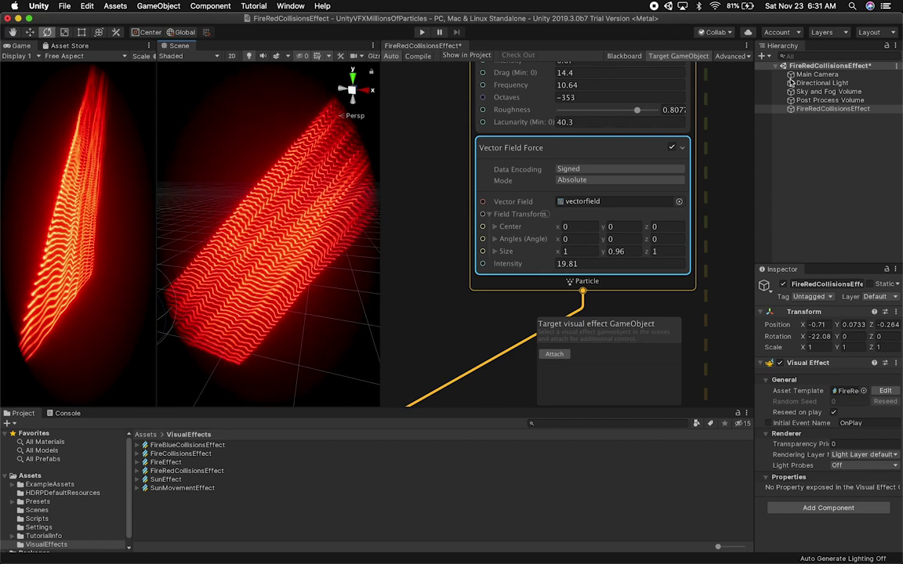
# Align the Main Camera with the Scene view, reframing it closer to the fire until it sits near X 0.90, Y 2.03, Z -1.10
pyautogui.click(836, 74)
pyautogui.click(119, 7)
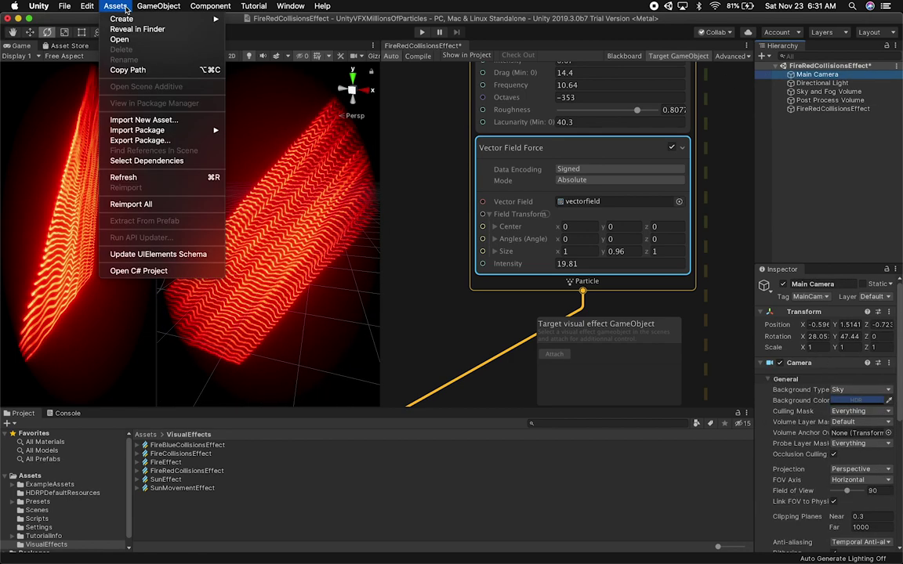
pyautogui.moveTo(91, 5)
pyautogui.moveTo(158, 6)
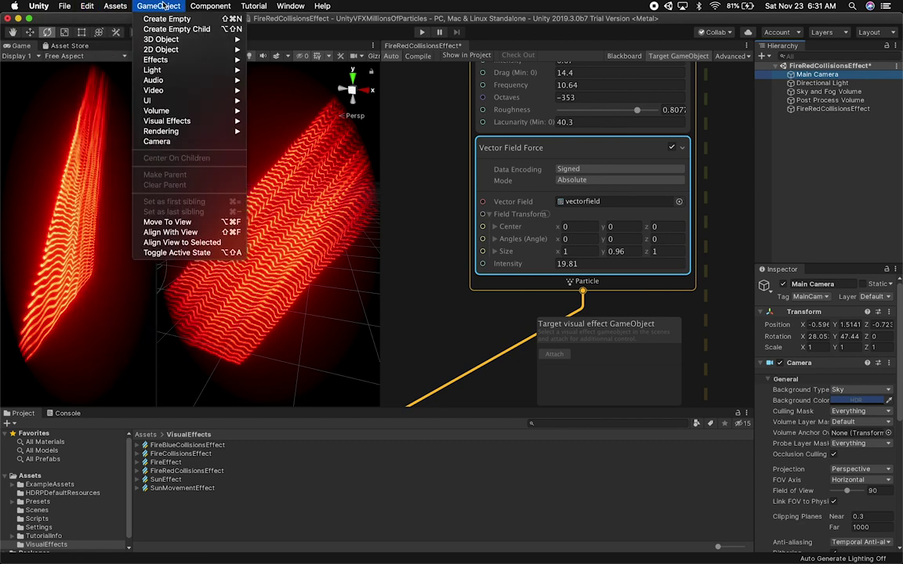
pyautogui.click(180, 232)
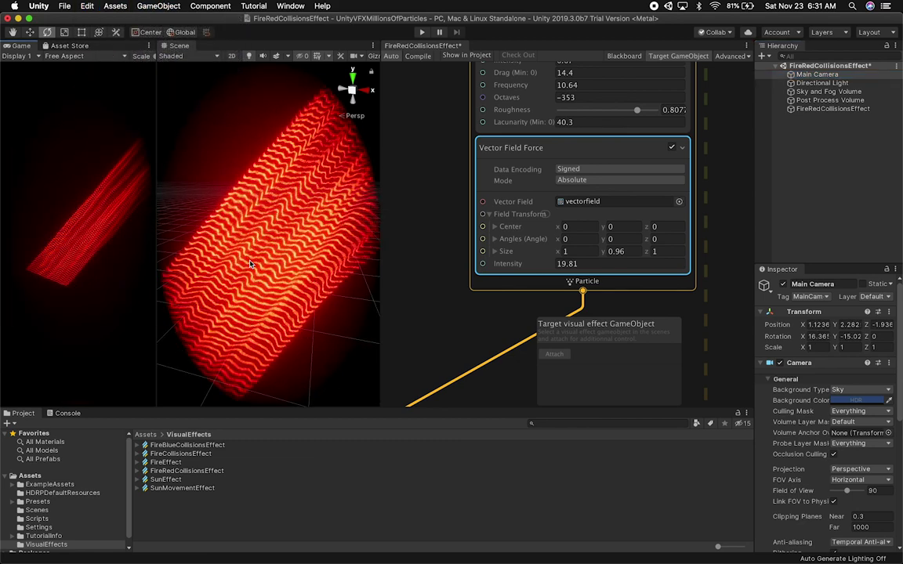
pyautogui.click(105, 6)
pyautogui.moveTo(152, 7)
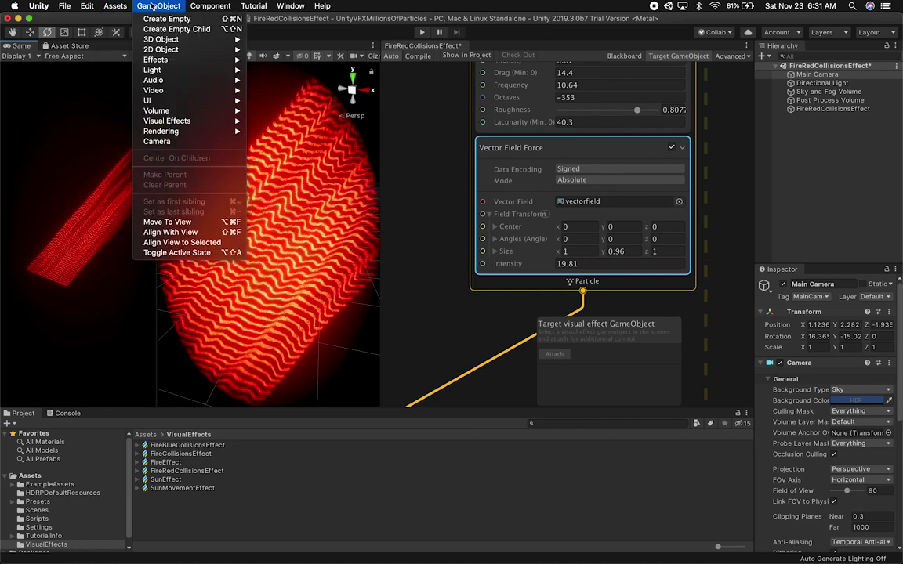
pyautogui.click(172, 232)
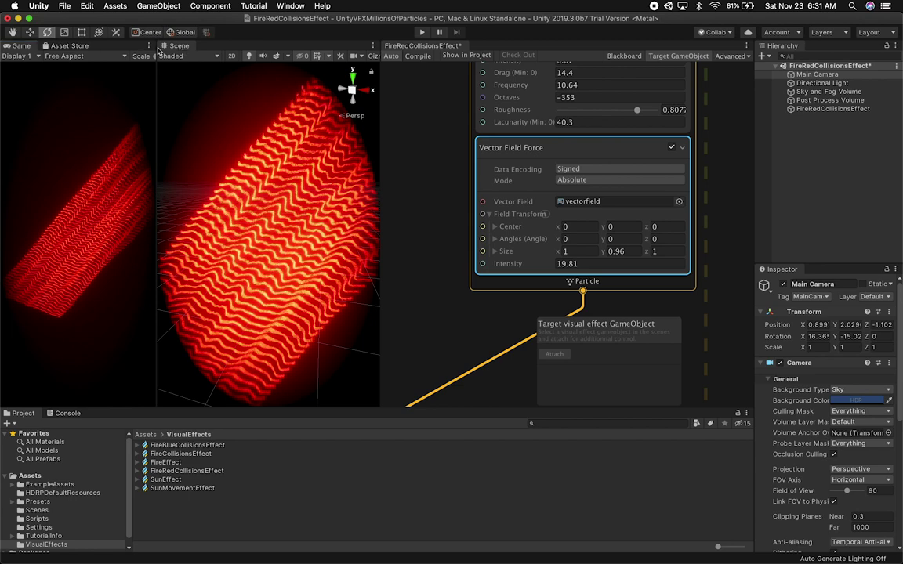
# Dock the Scene view back as a tab alongside the Game view, and show the Game view in a wider pane
pyautogui.moveTo(180, 46); pyautogui.dragTo(110, 45)
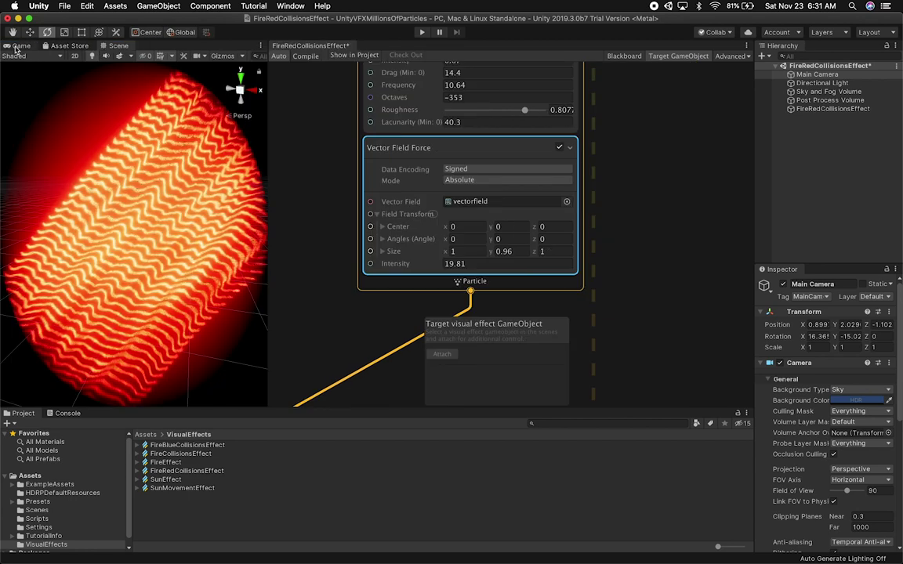
pyautogui.click(18, 46)
pyautogui.moveTo(268, 236); pyautogui.dragTo(440, 236)
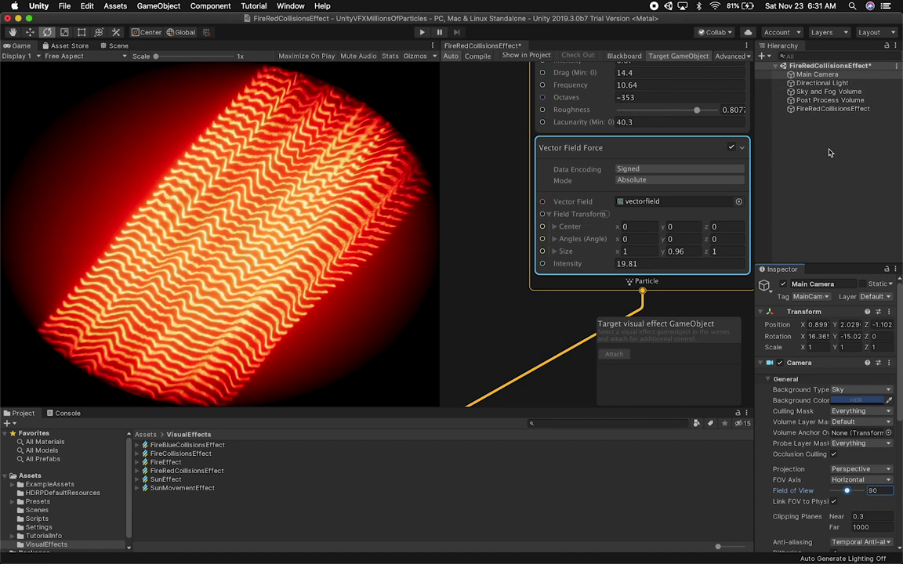
# Align the Main Camera with a more distant Scene view, around X 1.12, Y 2.28, Z -1.94, and check it in the Game view
pyautogui.click(827, 75)
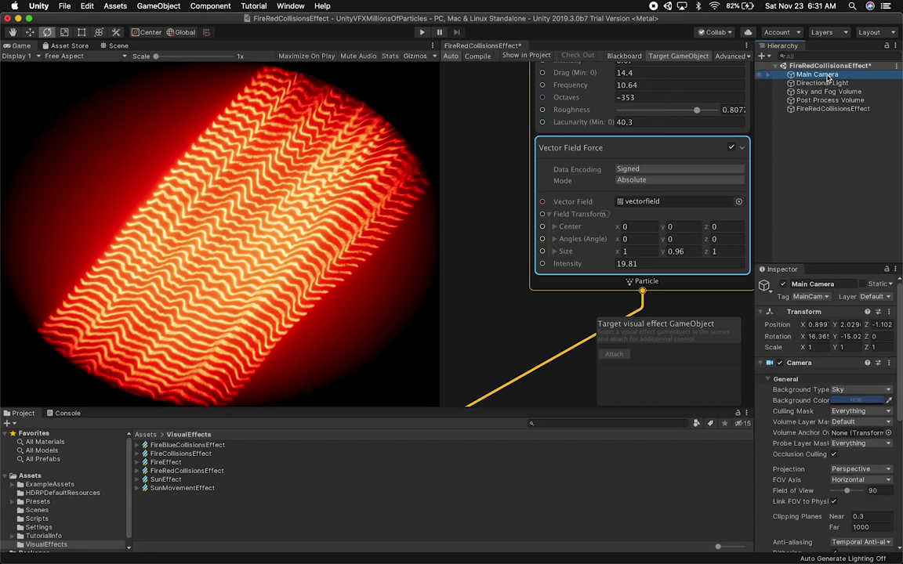
pyautogui.click(109, 45)
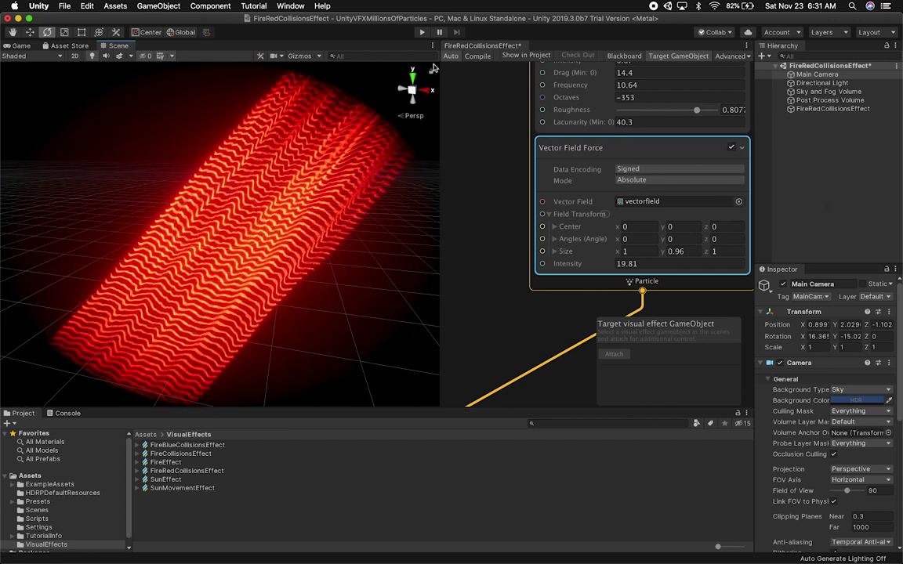
pyautogui.click(169, 5)
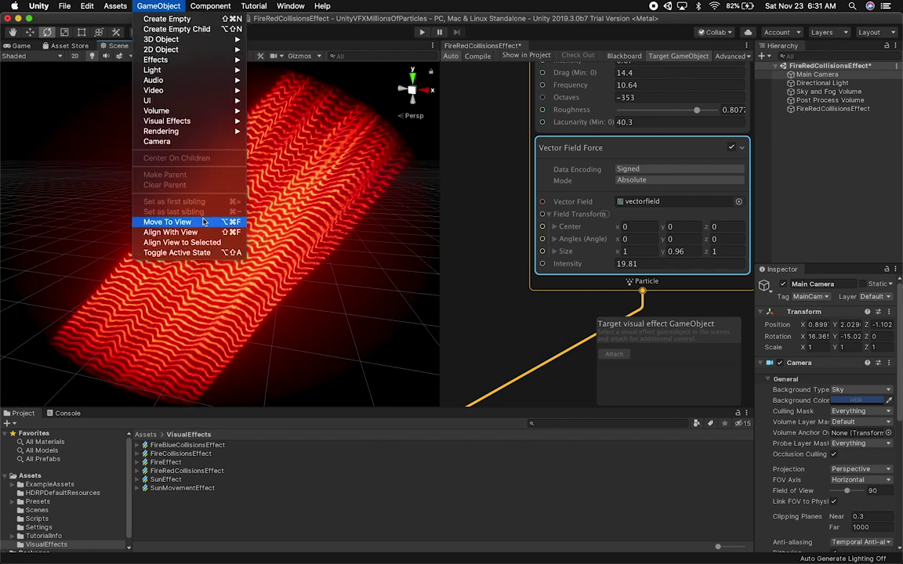
pyautogui.click(201, 232)
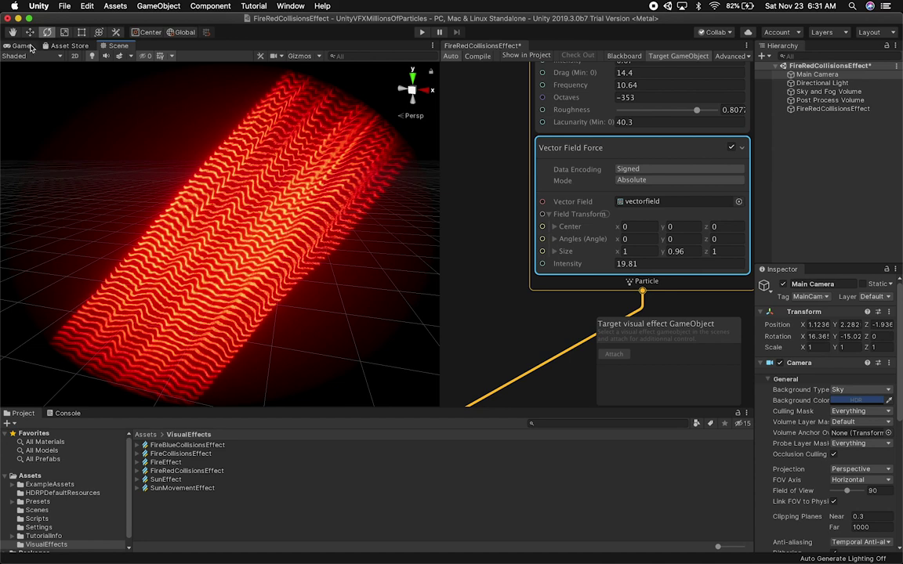
pyautogui.click(22, 45)
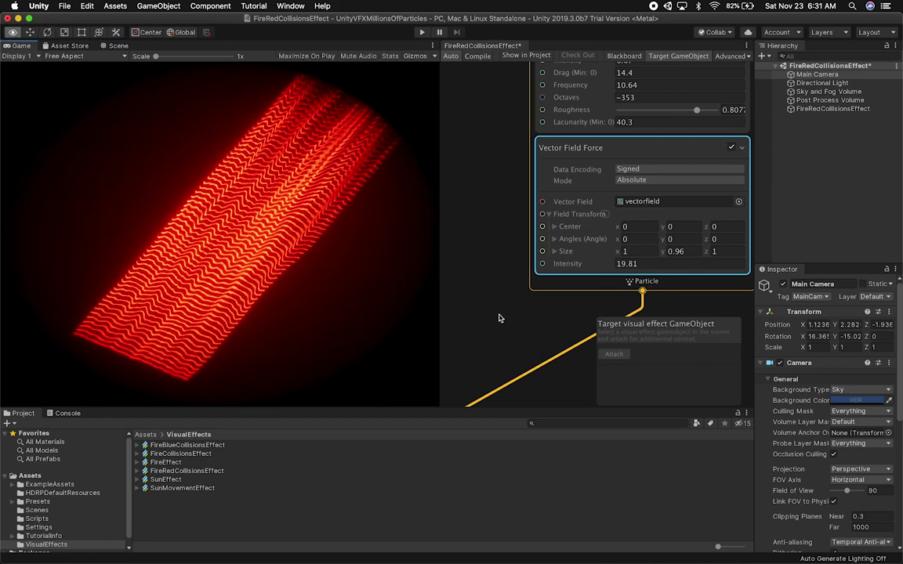
# Add a Periodic Total Time operator beside the Vector Field Force block, after briefly trying an intensity of 18.1 in that block
pyautogui.moveTo(572, 265); pyautogui.dragTo(565, 266)
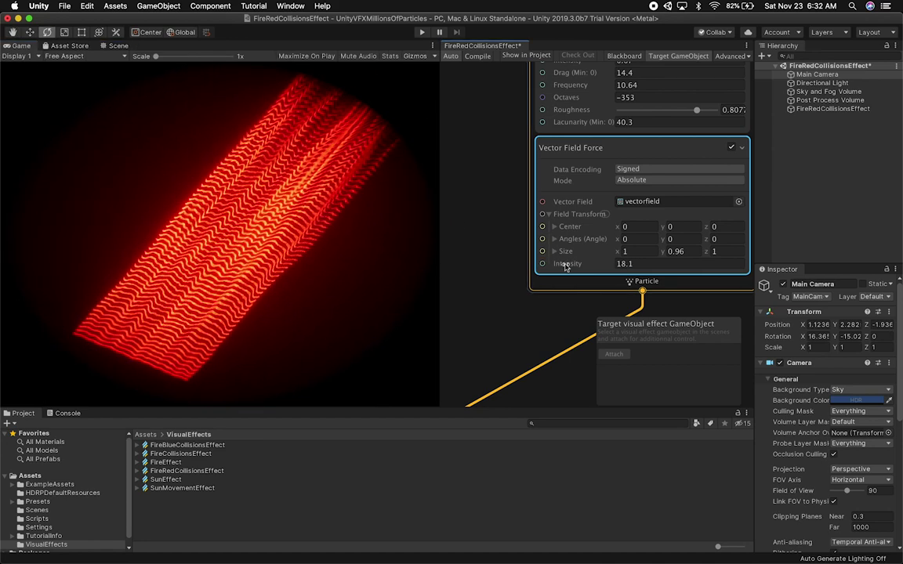
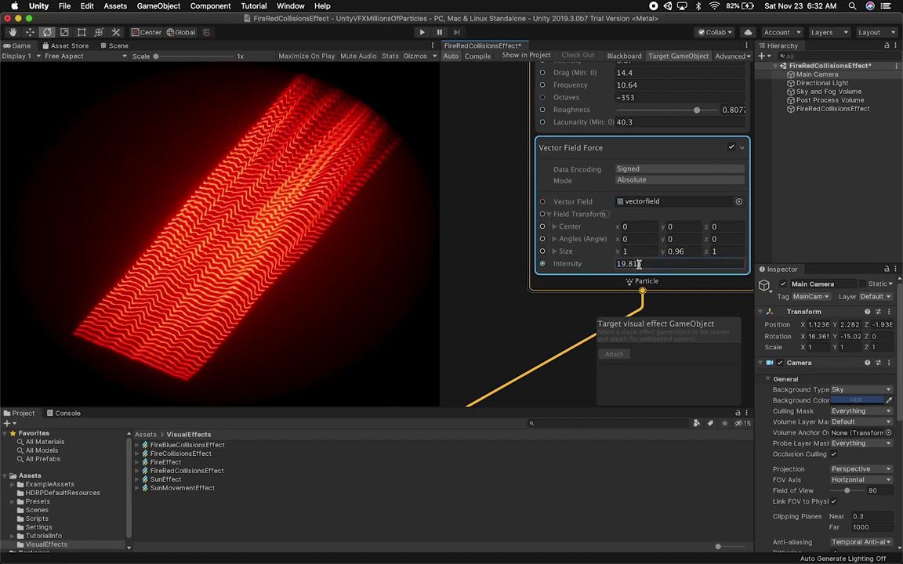
pyautogui.moveTo(492, 324); pyautogui.dragTo(564, 319, button='middle')
pyautogui.click(517, 254)
pyautogui.press('space')
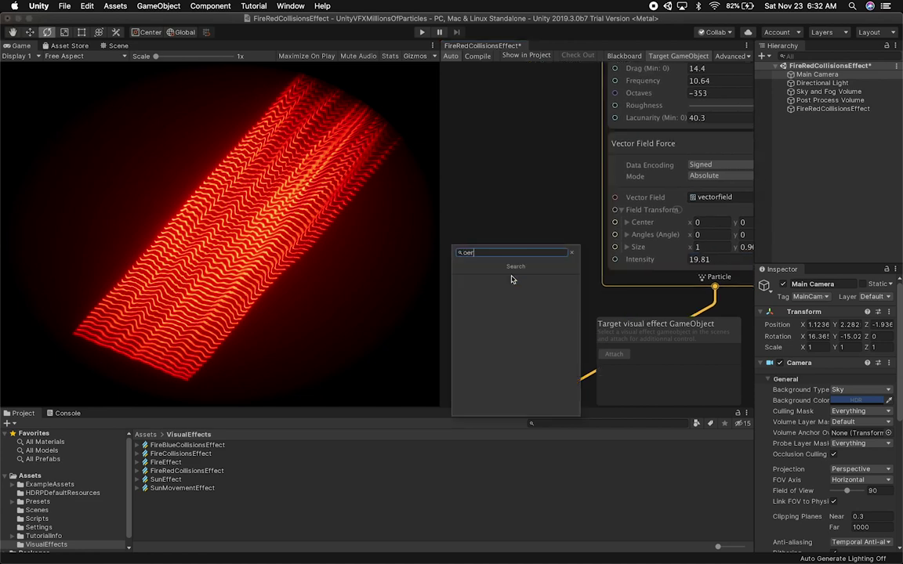
pyautogui.write('pe')
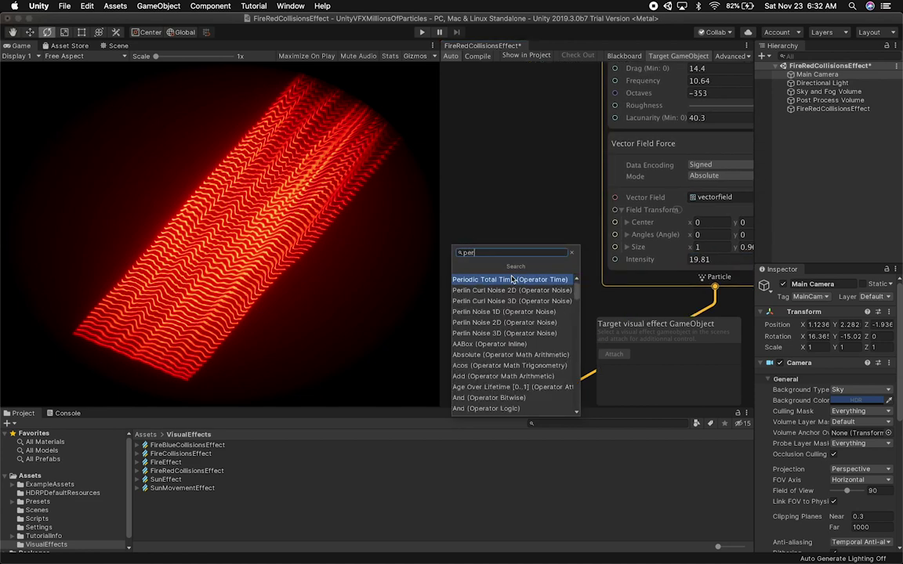
pyautogui.click(513, 279)
pyautogui.moveTo(549, 276); pyautogui.dragTo(465, 241)
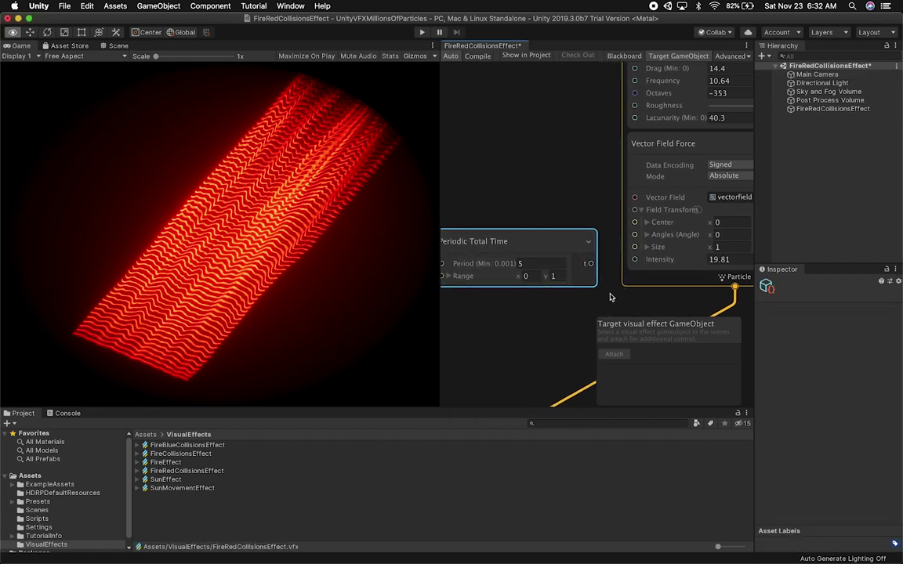
# Try a Vector Field Force intensity of 1.9 and undo the change
pyautogui.click(729, 259)
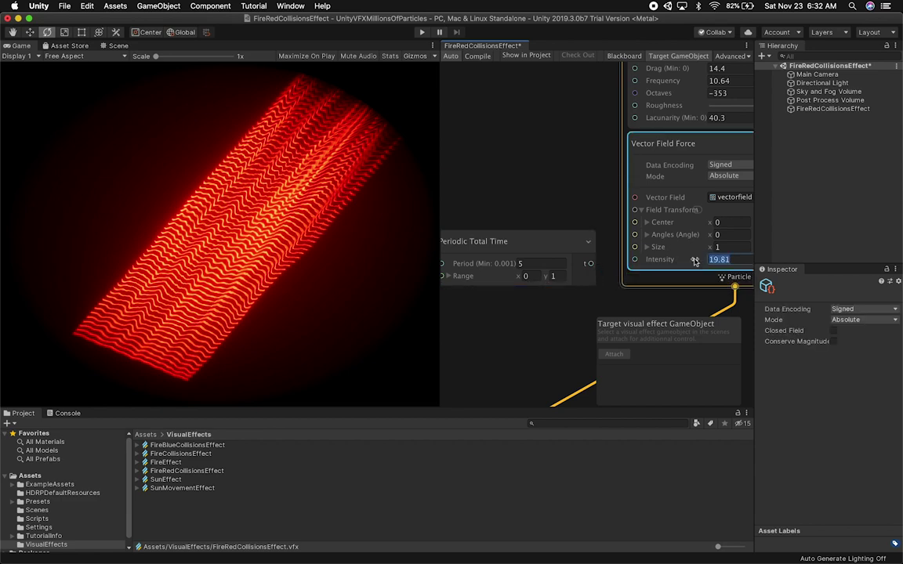
pyautogui.moveTo(665, 262); pyautogui.dragTo(591, 263)
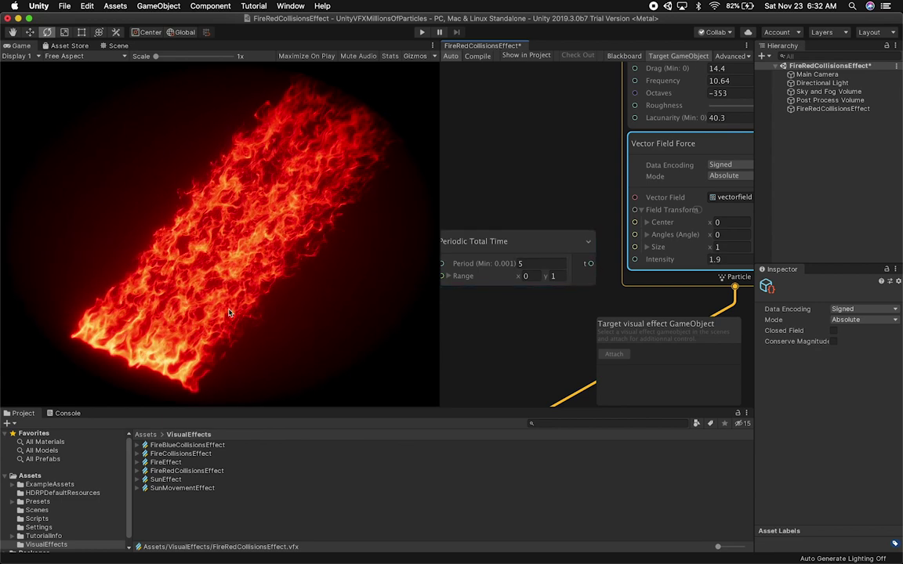
pyautogui.press('super+z')
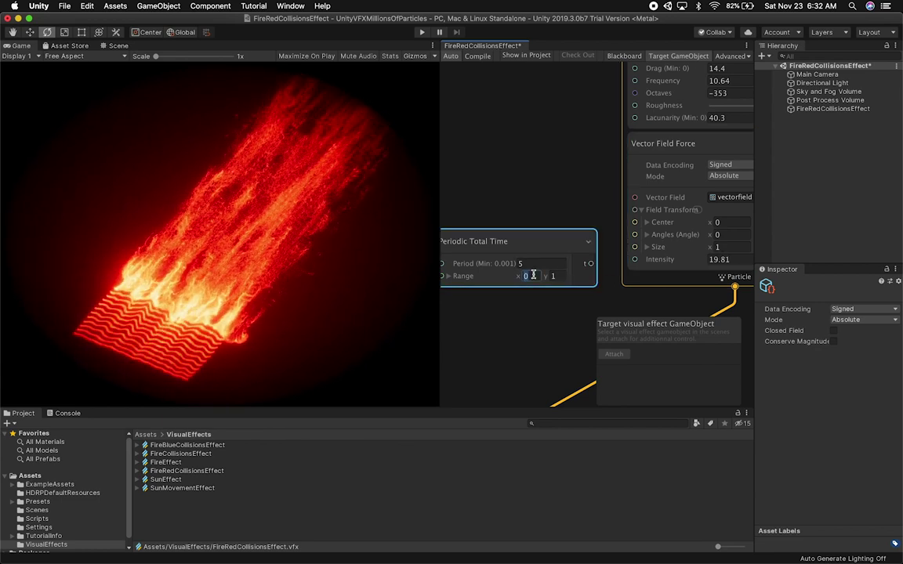
# Set the Periodic Total Time range to 1–20 and period to 10, and connect its output to the Vector Field Force intensity
pyautogui.click(533, 275)
pyautogui.write('1')
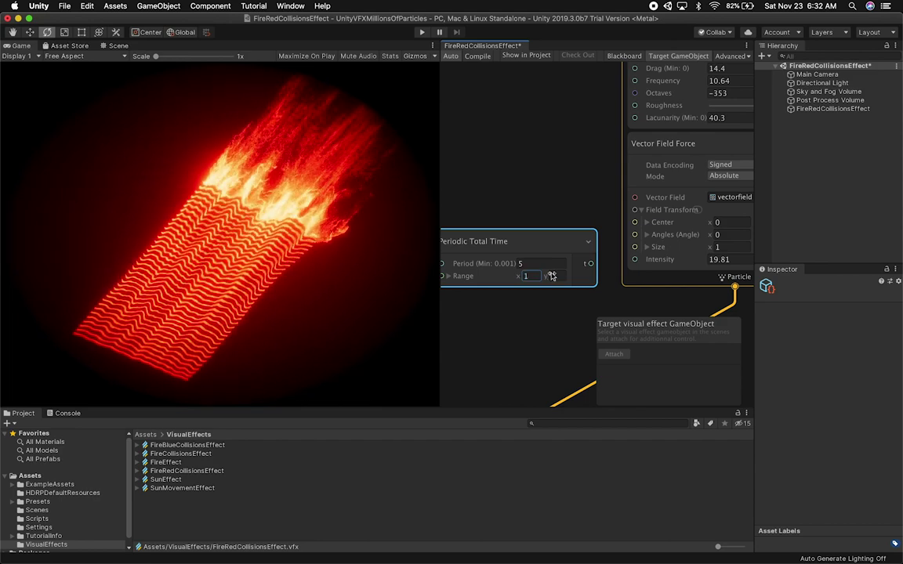
pyautogui.click(547, 276)
pyautogui.write('20')
pyautogui.click(543, 263)
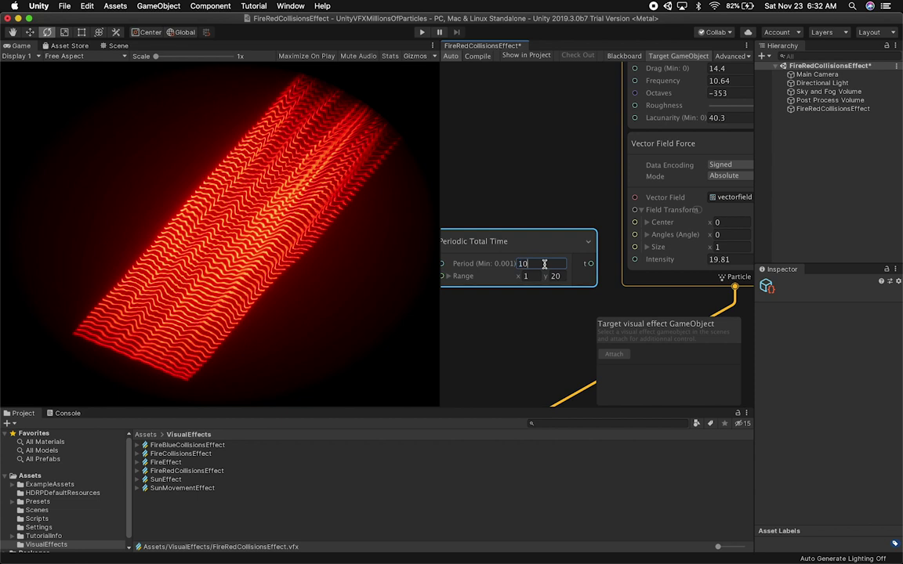
pyautogui.moveTo(639, 268); pyautogui.dragTo(636, 262)
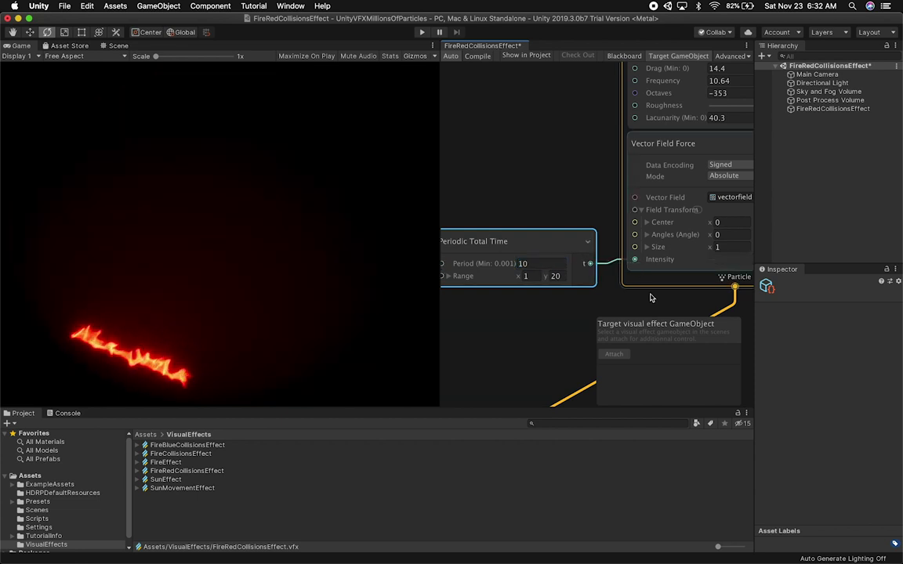
# Widen the emission line in the Position (Line) block to a Start X of -0.52 and an End X of 2.13
pyautogui.keyDown('alt'); pyautogui.moveTo(568, 212); pyautogui.dragTo(550, 229); pyautogui.keyUp('alt')
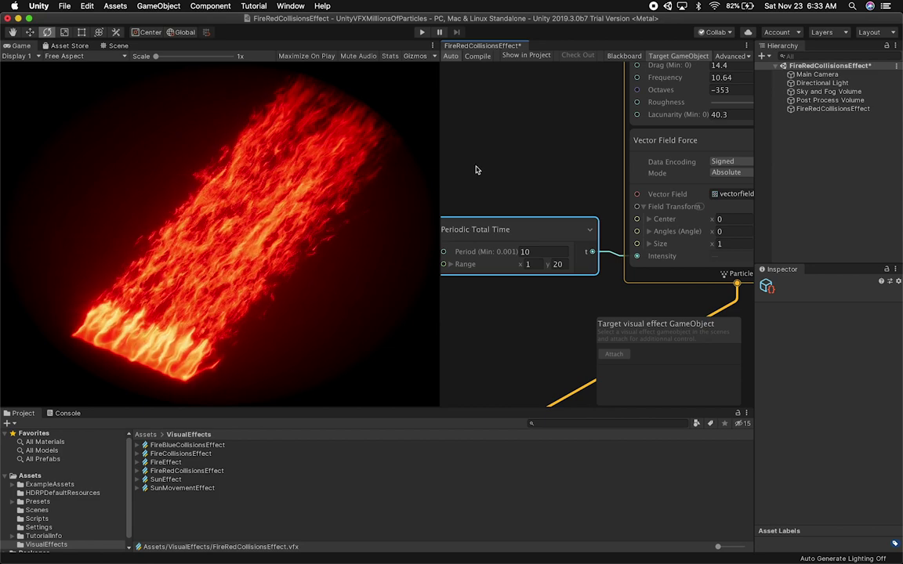
pyautogui.keyDown('alt'); pyautogui.moveTo(553, 109); pyautogui.dragTo(498, 227); pyautogui.keyUp('alt')
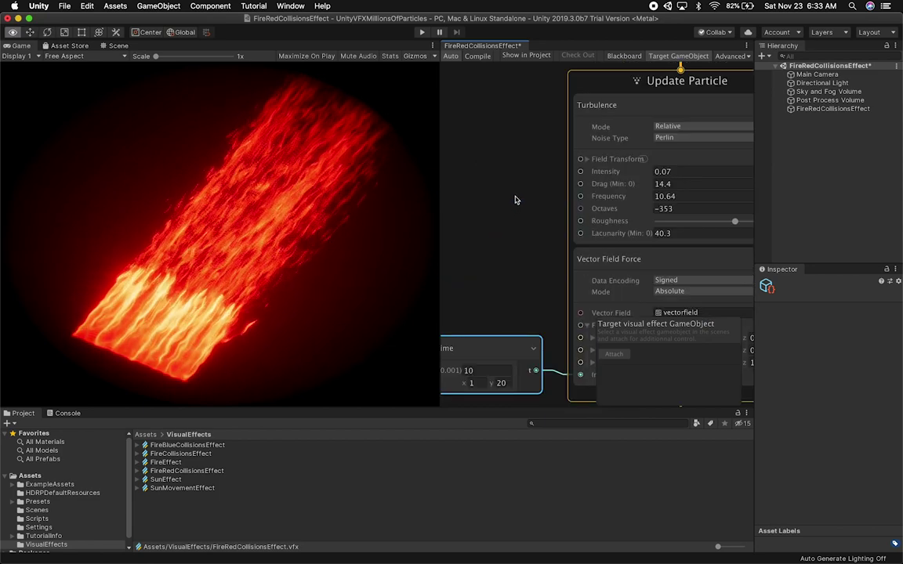
pyautogui.moveTo(525, 117)
pyautogui.keyDown('alt'); pyautogui.mouseDown()
pyautogui.moveTo(474, 244)
pyautogui.moveTo(604, 254)
pyautogui.mouseUp(); pyautogui.keyUp('alt')
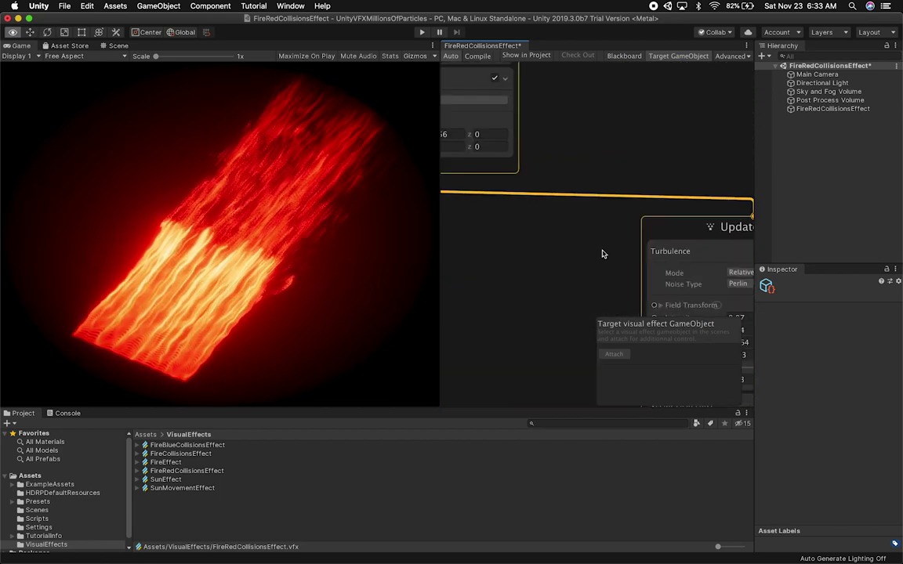
pyautogui.keyDown('alt'); pyautogui.moveTo(481, 272); pyautogui.dragTo(574, 276); pyautogui.keyUp('alt')
pyautogui.moveTo(532, 251)
pyautogui.keyDown('alt'); pyautogui.mouseDown()
pyautogui.moveTo(576, 282)
pyautogui.moveTo(604, 275)
pyautogui.moveTo(592, 298)
pyautogui.mouseUp(); pyautogui.keyUp('alt')
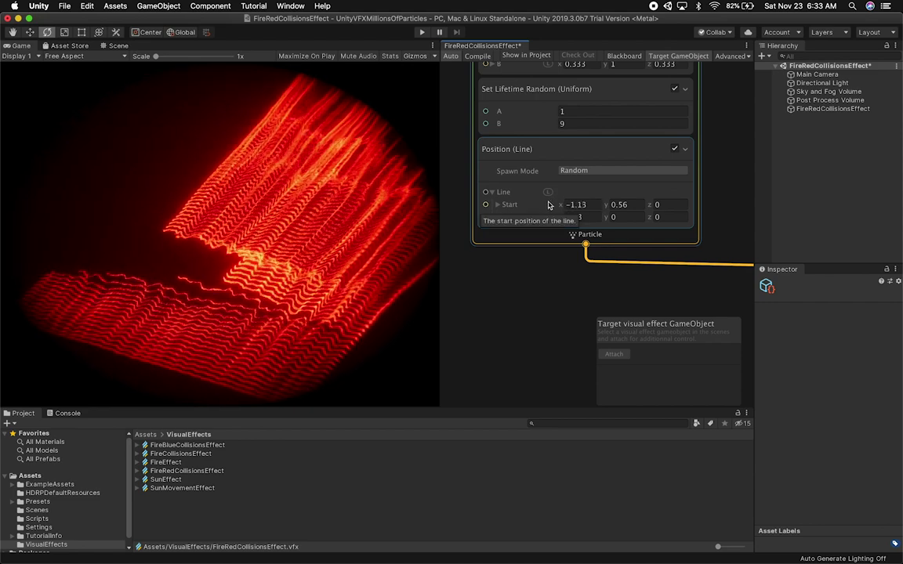
pyautogui.moveTo(550, 202); pyautogui.dragTo(555, 203)
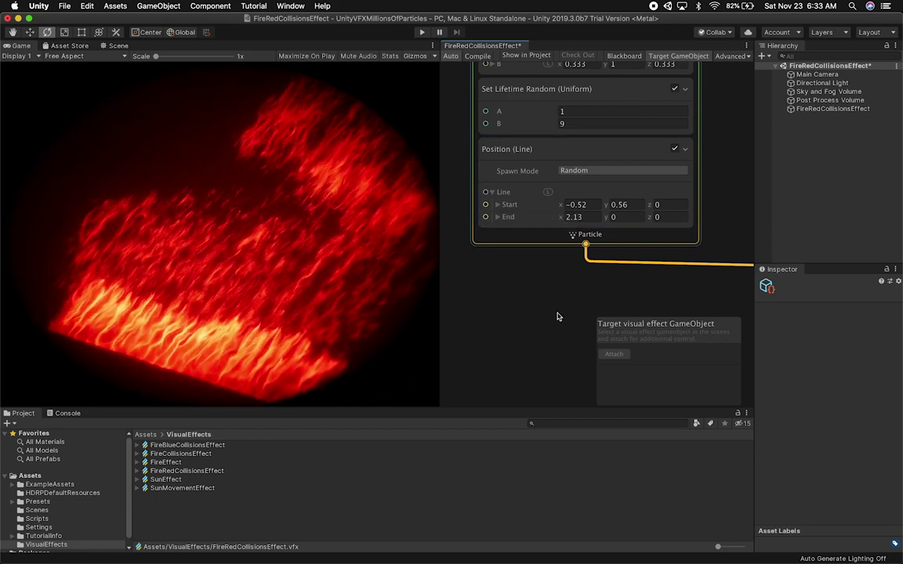
# Lower the Turbulence intensity in the Update Particle context, trying 0.04 and settling on 0.05
pyautogui.keyDown('alt'); pyautogui.moveTo(598, 290); pyautogui.dragTo(510, 288); pyautogui.keyUp('alt')
pyautogui.moveTo(638, 184)
pyautogui.keyDown('alt'); pyautogui.mouseDown()
pyautogui.moveTo(544, 141)
pyautogui.moveTo(471, 76)
pyautogui.mouseUp(); pyautogui.keyUp('alt')
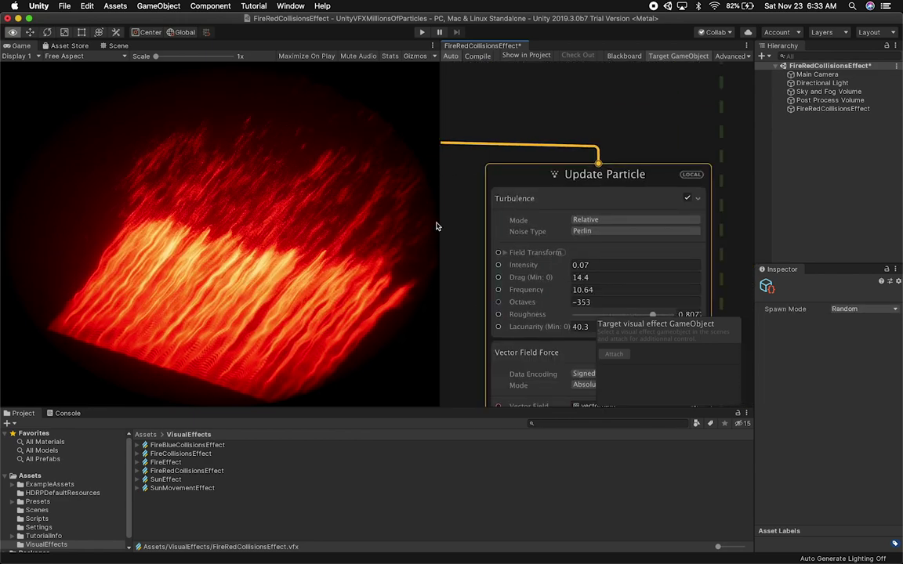
pyautogui.moveTo(451, 230)
pyautogui.keyDown('alt'); pyautogui.mouseDown()
pyautogui.moveTo(438, 136)
pyautogui.moveTo(467, 121)
pyautogui.mouseUp(); pyautogui.keyUp('alt')
pyautogui.moveTo(530, 170); pyautogui.dragTo(546, 159)
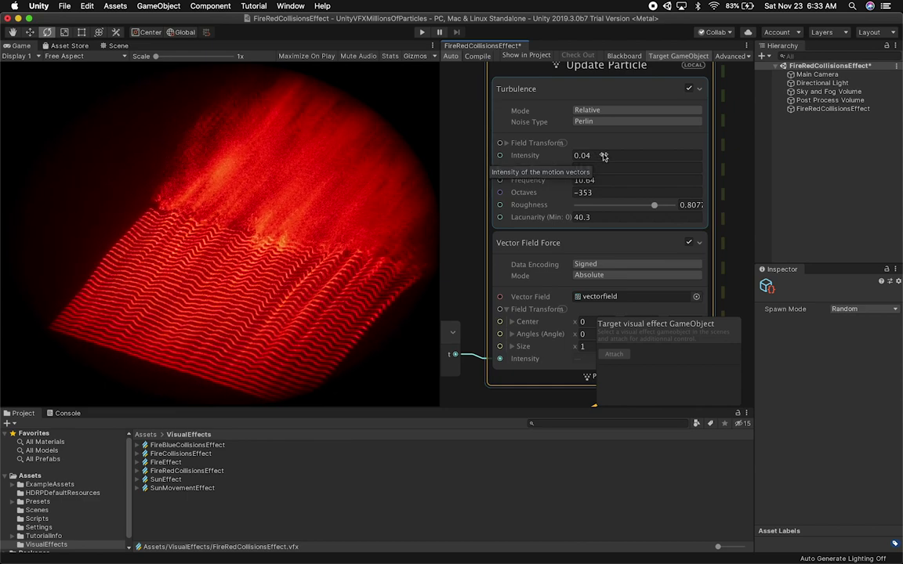
pyautogui.click(604, 155)
pyautogui.click(603, 154)
pyautogui.press('BackSpace')
pyautogui.write('5')
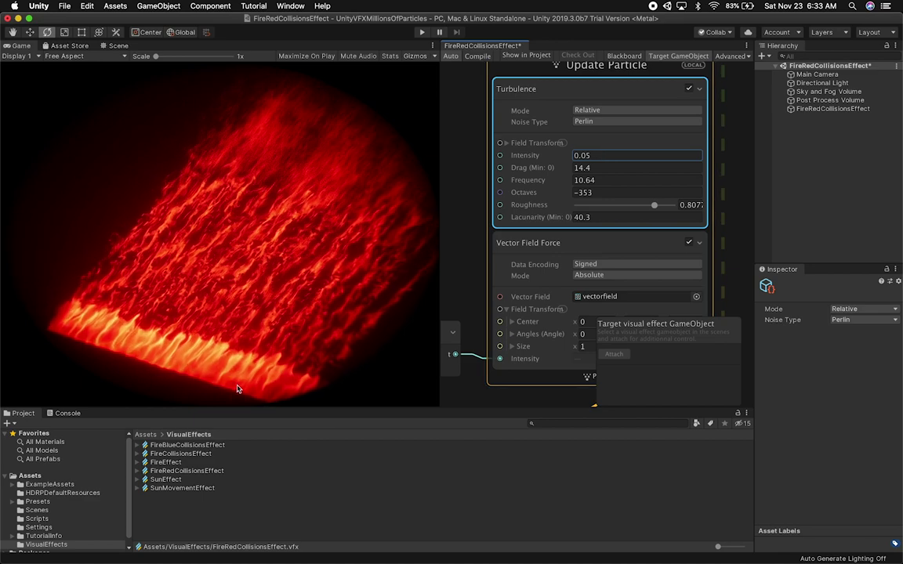
# Reframe the widened fire in the Scene view, align the Main Camera with it near X 1.15, Y 1.97, Z -2.03, and check the Game view
pyautogui.click(817, 73)
pyautogui.click(118, 45)
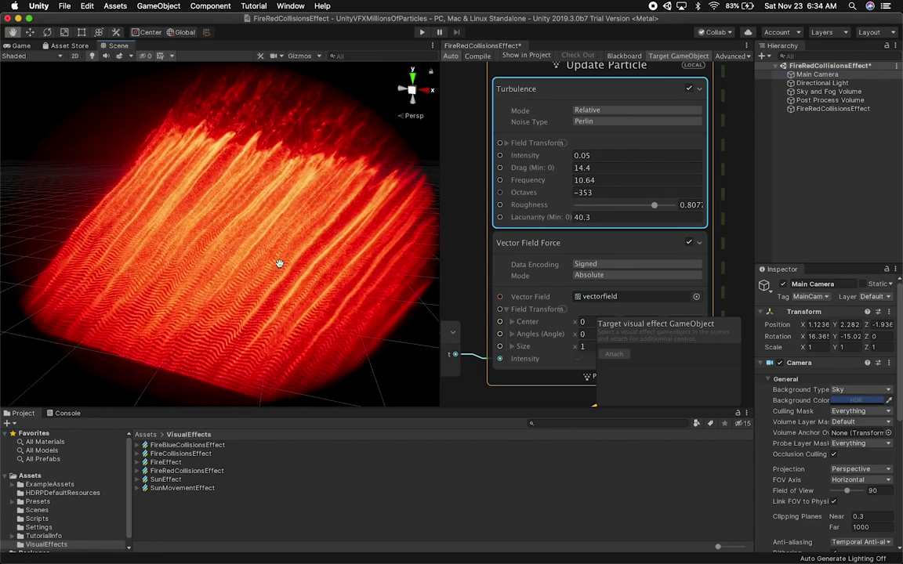
pyautogui.press('e')
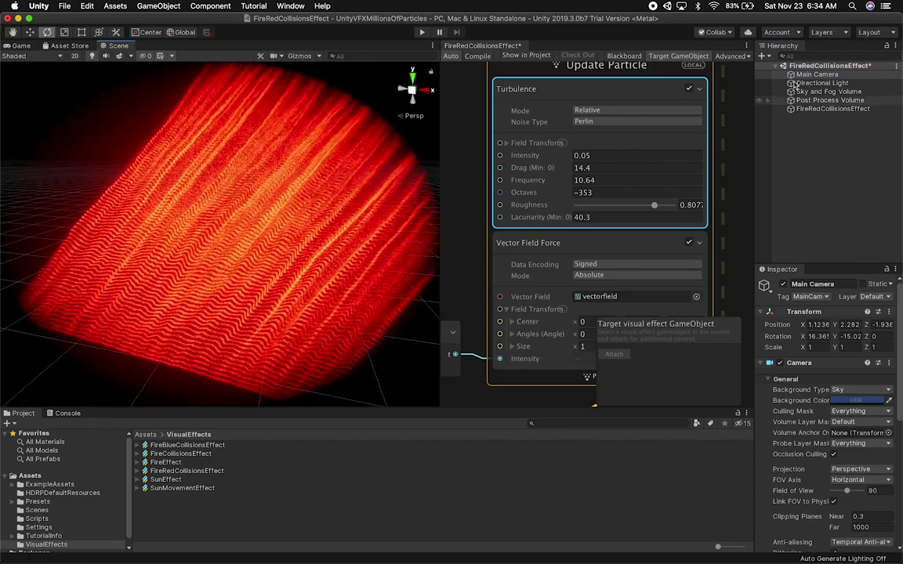
pyautogui.click(809, 82)
pyautogui.click(811, 75)
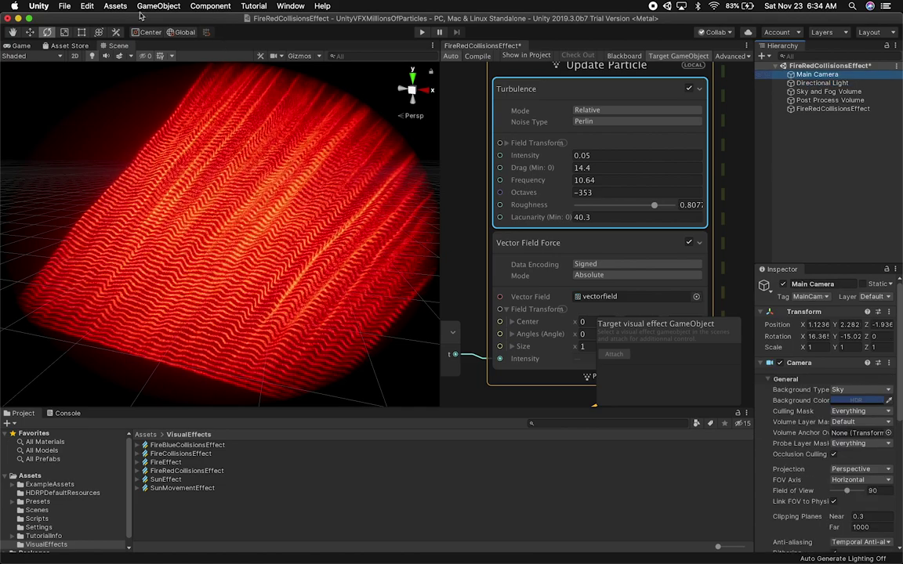
pyautogui.click(115, 6)
pyautogui.moveTo(143, 5)
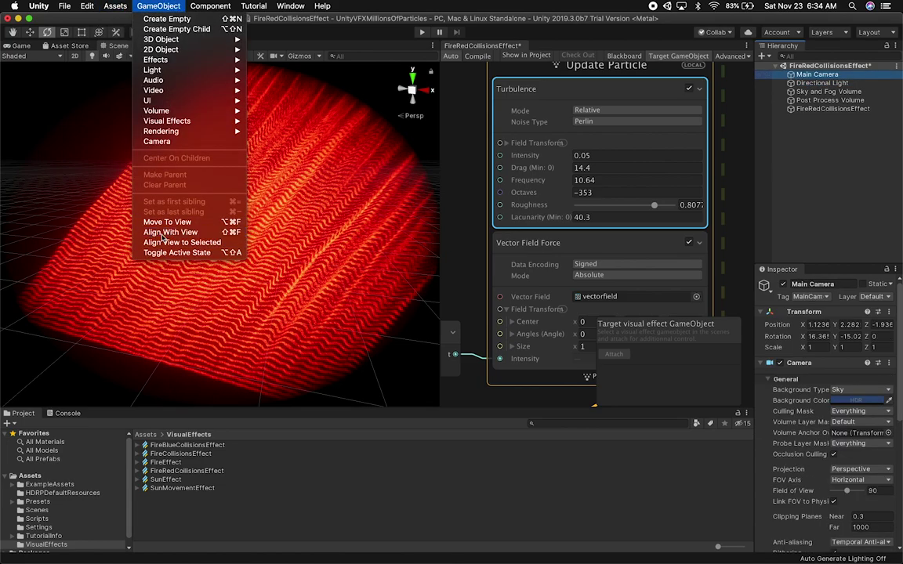
pyautogui.click(164, 234)
pyautogui.click(23, 47)
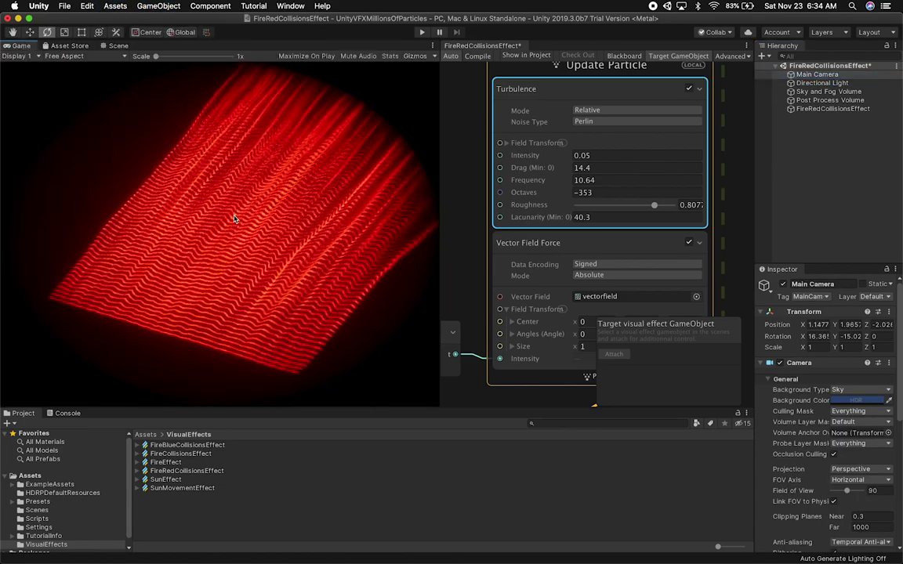
# Shift the Scene view, realign the Main Camera to about X 1.42, Y 2.15, Z -1.90, and show the result in the Game view
pyautogui.click(120, 46)
pyautogui.press('q')
pyautogui.moveTo(239, 177); pyautogui.dragTo(213, 210, button='middle')
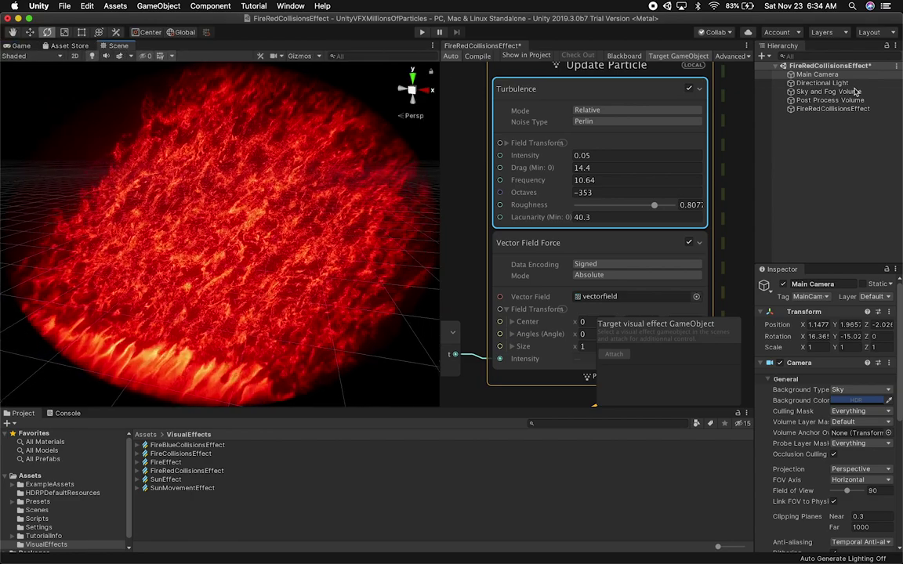
pyautogui.click(816, 74)
pyautogui.click(158, 6)
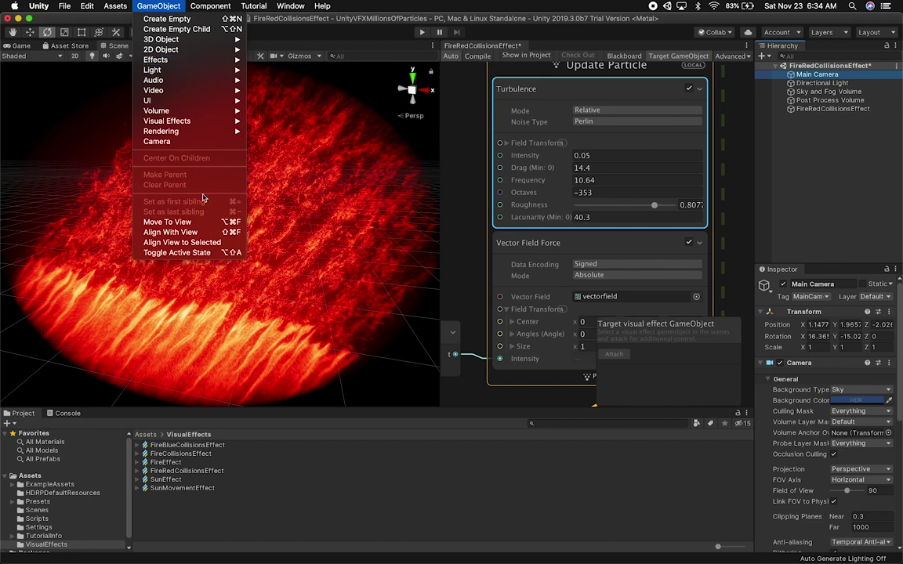
pyautogui.click(195, 233)
pyautogui.click(28, 47)
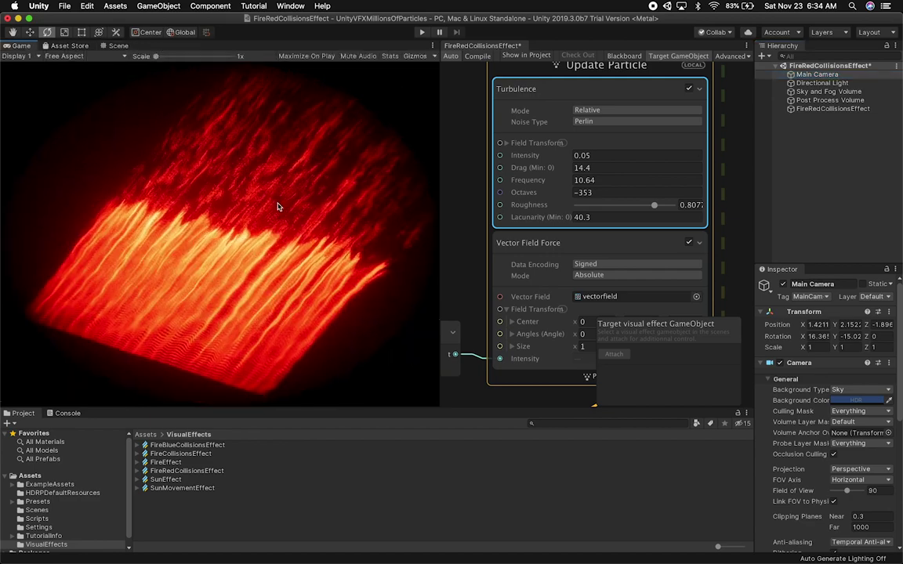